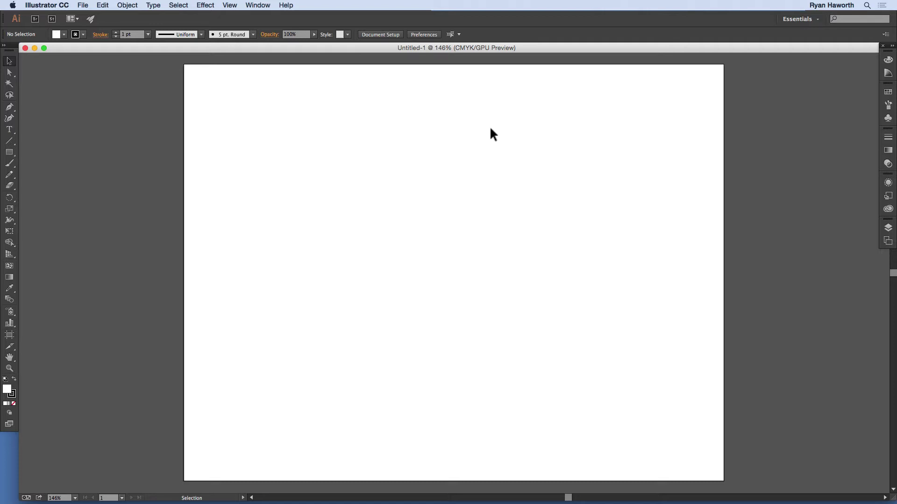
# Step: Draw a square about 94.5 pt wide near the artboard's upper-left corner and duplicate it horizontally into a row of five squares
pyautogui.press('m')
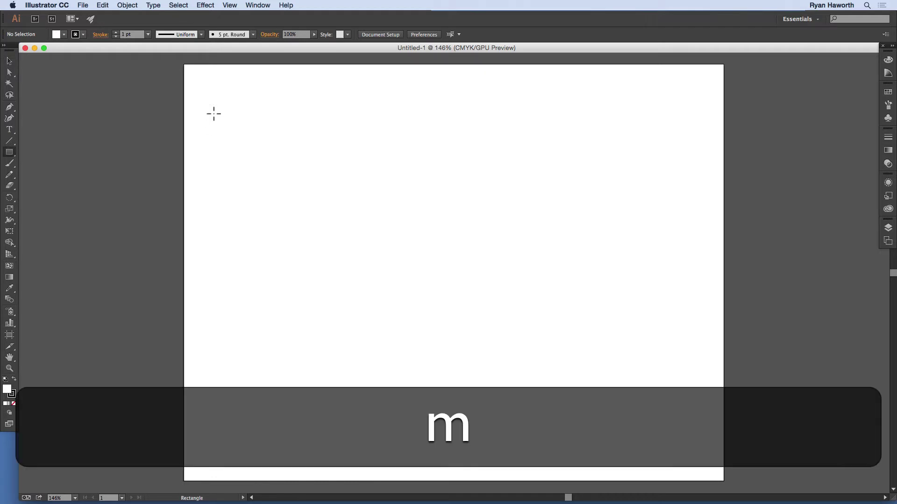
pyautogui.moveTo(214, 112)
pyautogui.mouseDown()
pyautogui.moveTo(275, 195)
pyautogui.moveTo(324, 230)
pyautogui.moveTo(277, 177)
pyautogui.mouseUp()
pyautogui.press('shift')
pyautogui.press('alt')
pyautogui.moveTo(260, 146); pyautogui.dragTo(579, 127)
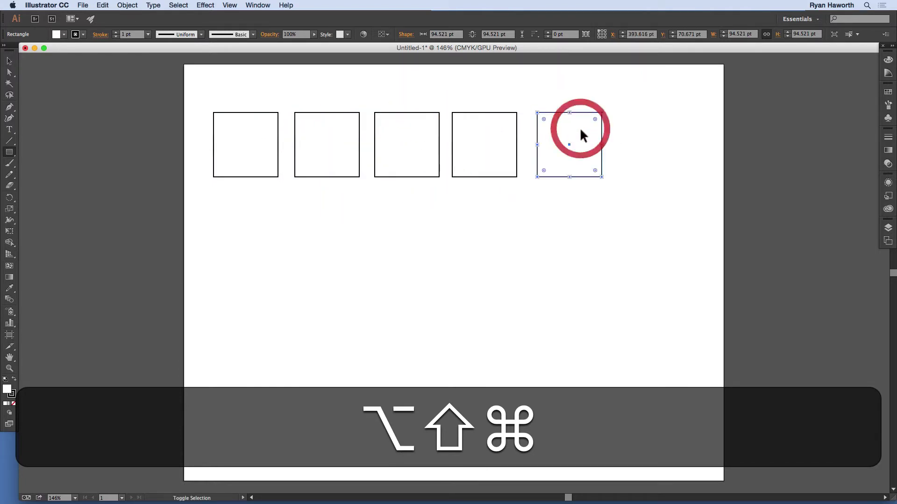
# Step: Fill the first three squares of the row with red, orange and yellow from the Brights swatch group
pyautogui.click(228, 131)
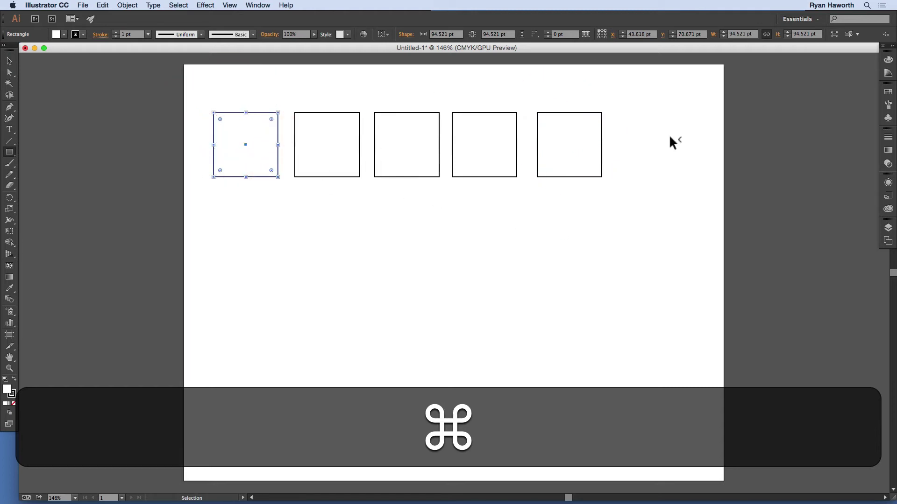
pyautogui.keyDown('super'); pyautogui.click(888, 92); pyautogui.keyUp('super')
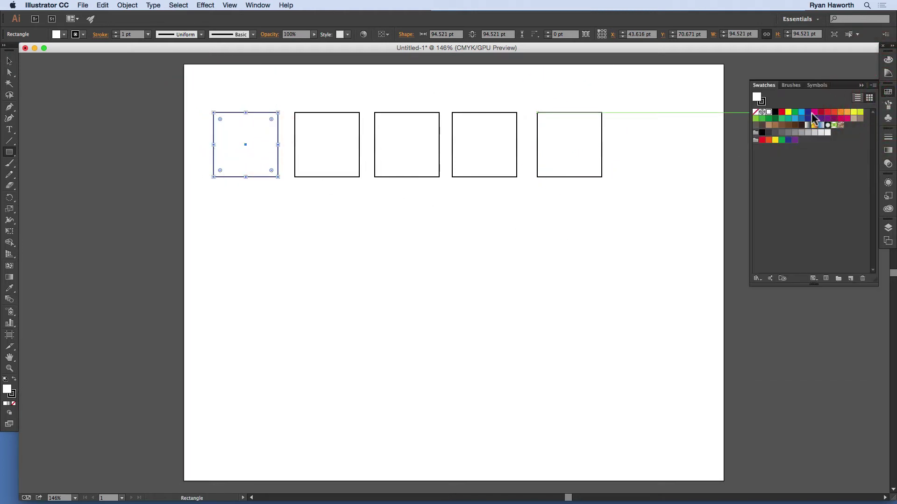
pyautogui.click(762, 139)
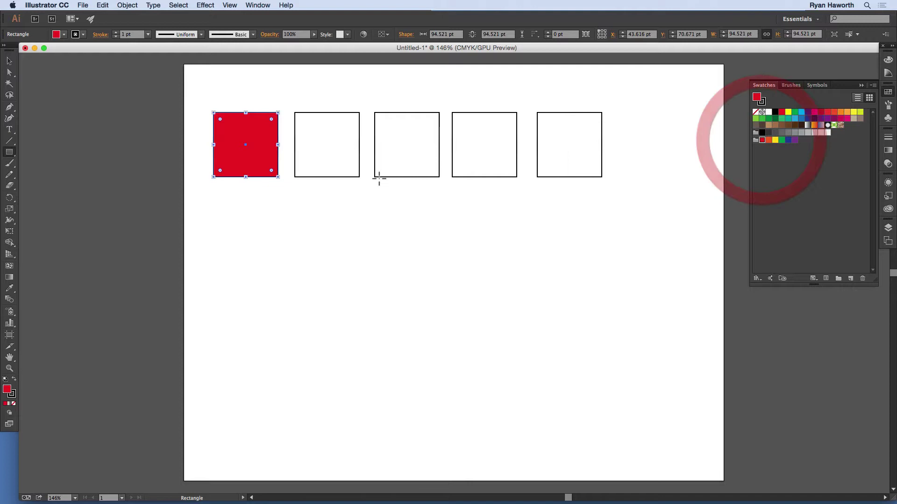
pyautogui.keyDown('super'); pyautogui.click(326, 161); pyautogui.keyUp('super')
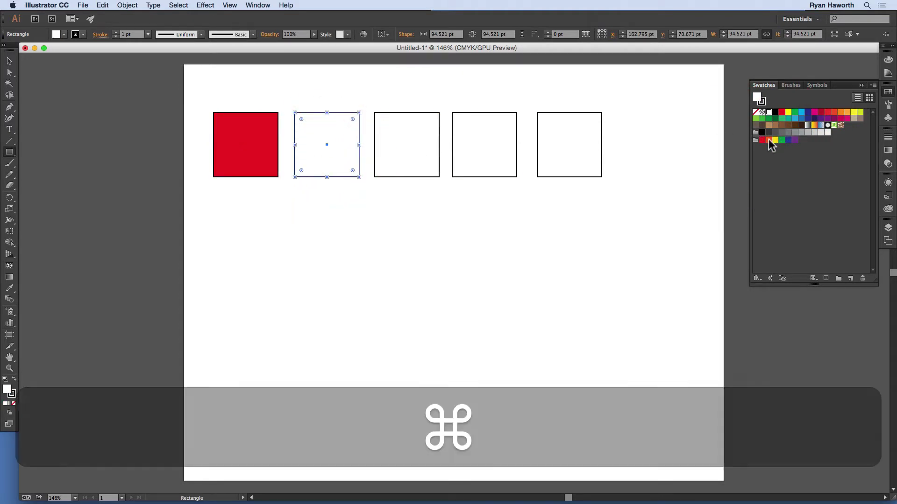
pyautogui.click(769, 140)
pyautogui.keyDown('super'); pyautogui.click(386, 147); pyautogui.keyUp('super')
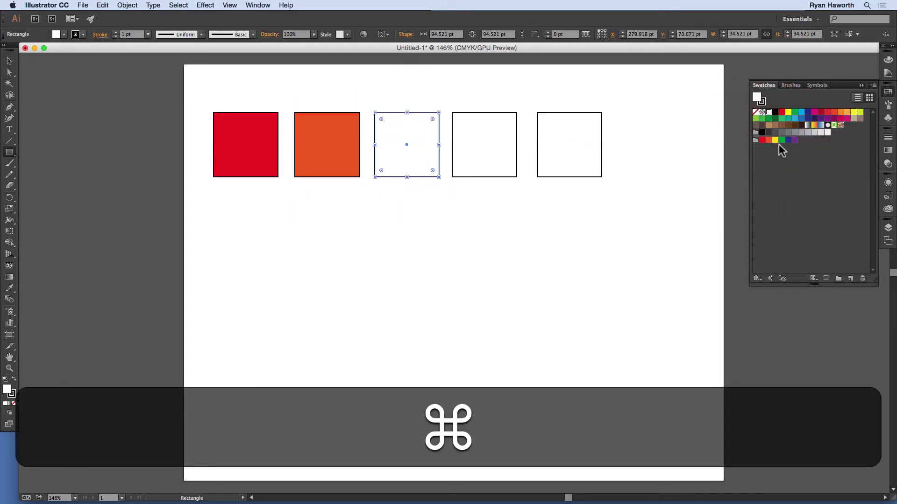
pyautogui.click(775, 140)
# Step: Fill the fourth square green and the fifth blue, then duplicate the blue square to its right and fill the copy purple
pyautogui.keyDown('super'); pyautogui.click(491, 151); pyautogui.keyUp('super')
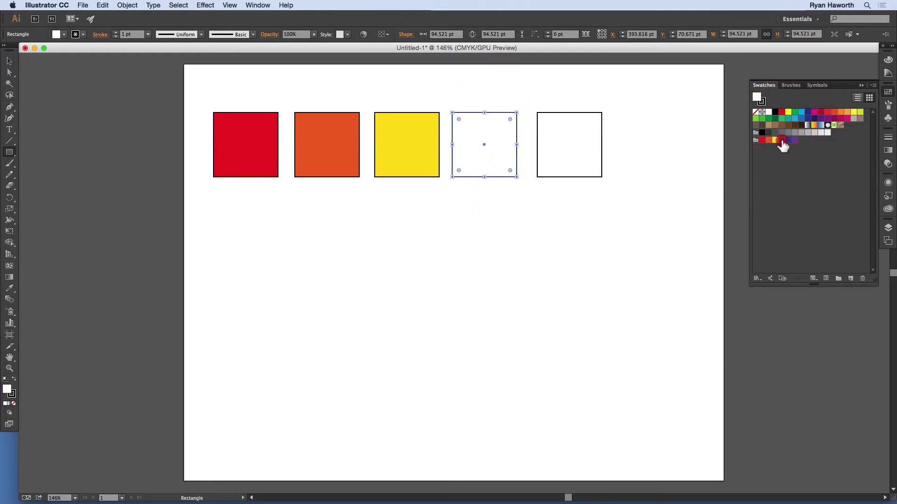
pyautogui.click(781, 140)
pyautogui.keyDown('super'); pyautogui.click(547, 141); pyautogui.keyUp('super')
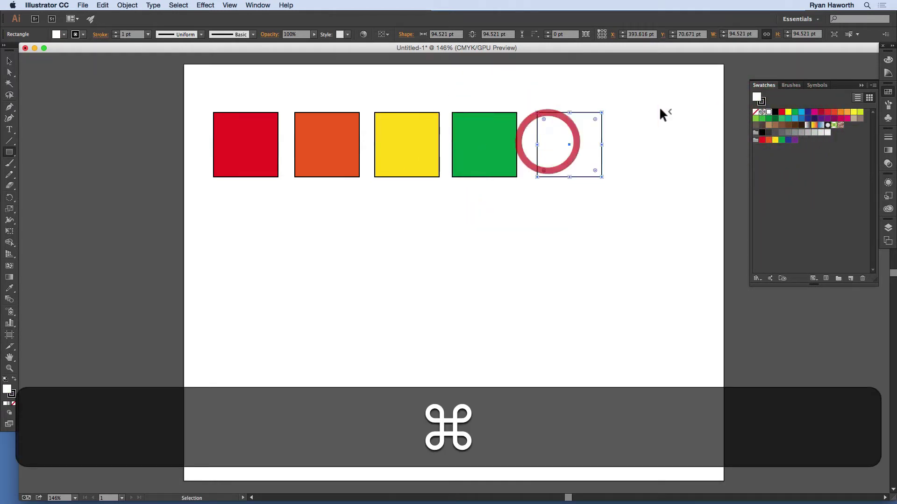
pyautogui.click(788, 139)
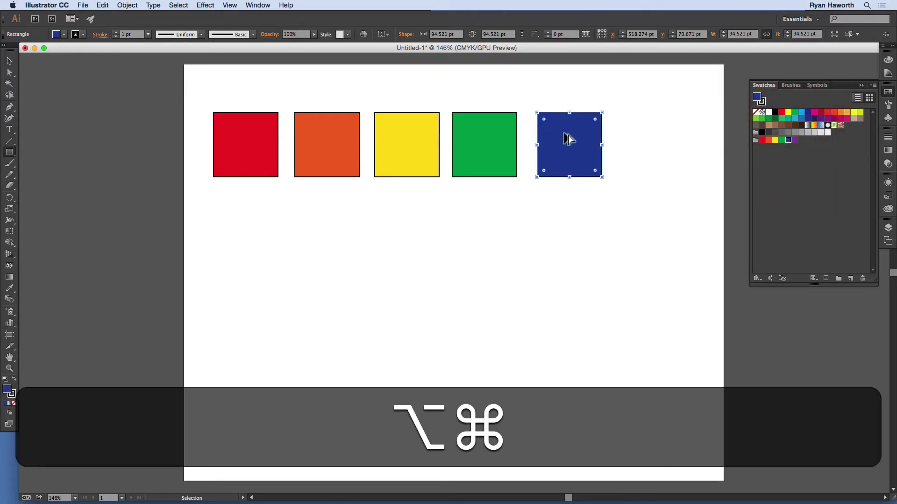
pyautogui.moveTo(568, 139); pyautogui.dragTo(657, 132)
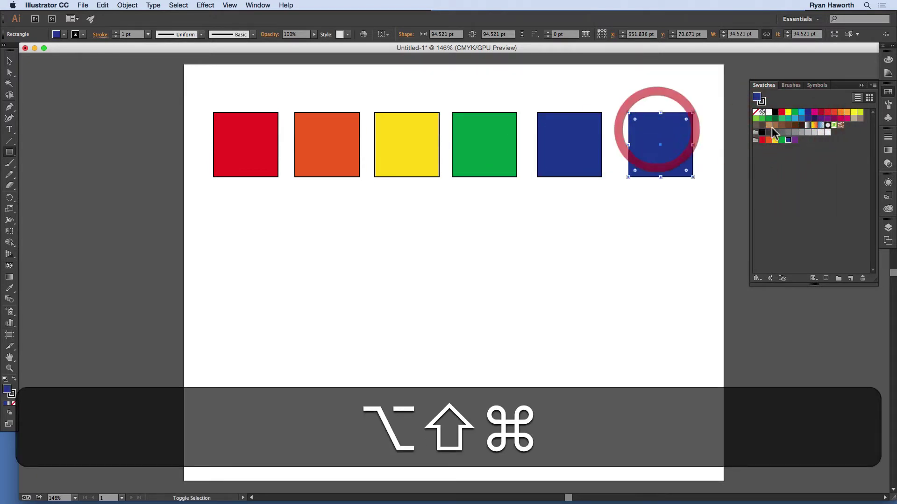
pyautogui.click(794, 140)
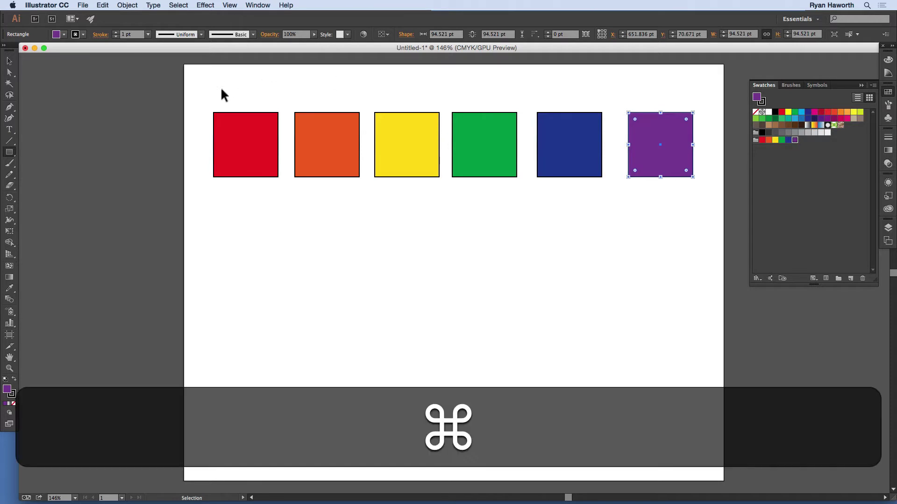
# Step: Remove the stroke from all six squares
pyautogui.moveTo(222, 93); pyautogui.dragTo(666, 209)
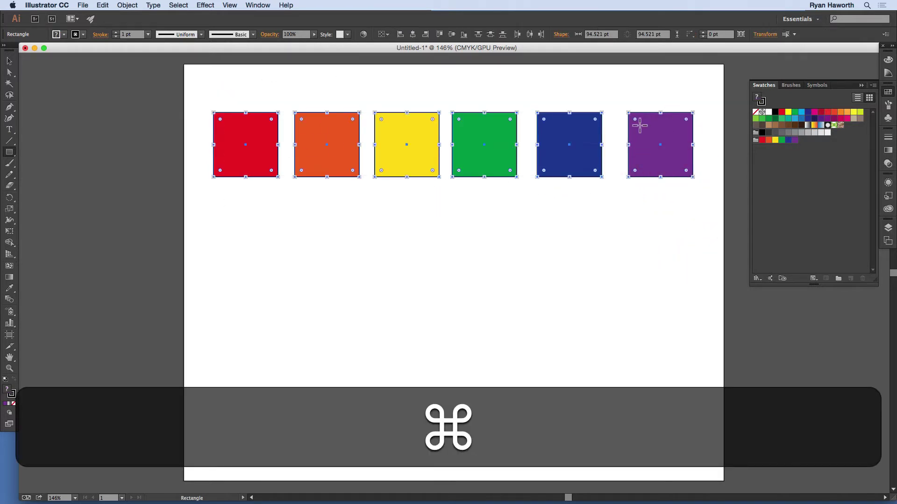
pyautogui.press('x')
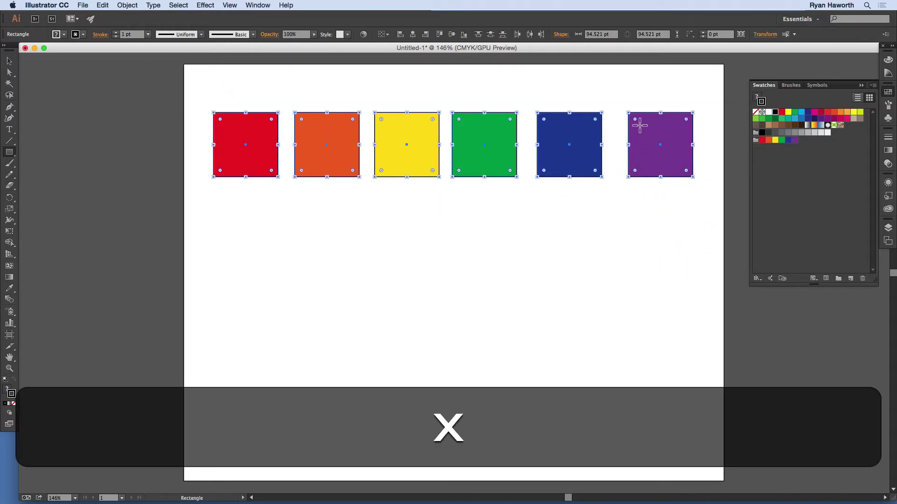
pyautogui.press('/')
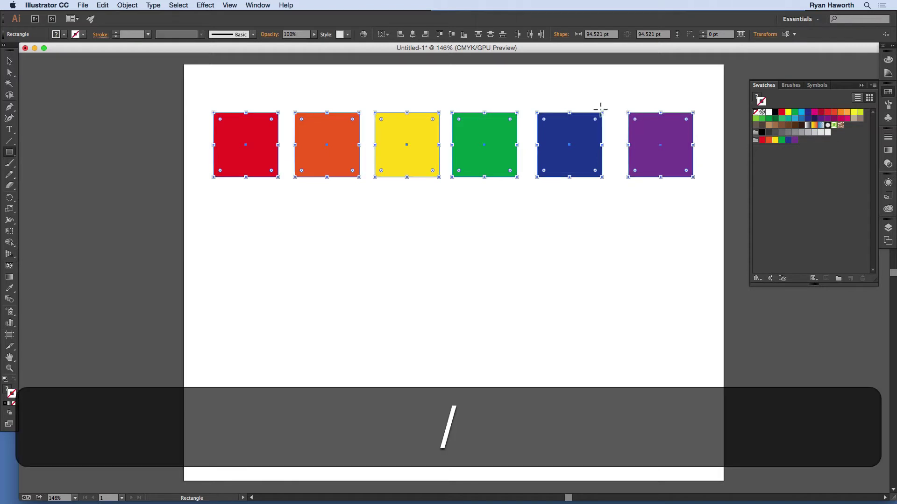
pyautogui.keyDown('super'); pyautogui.click(447, 82); pyautogui.keyUp('super')
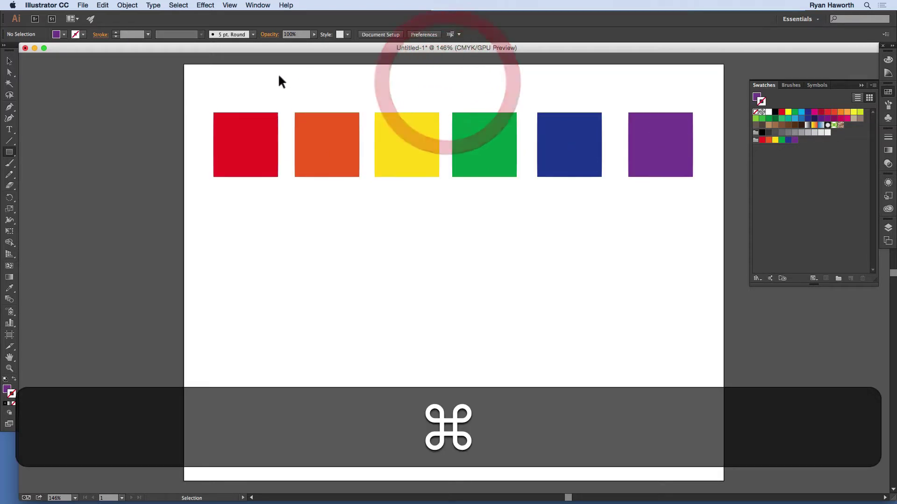
# Step: Space the six squares evenly across the row by distributing their horizontal centers
pyautogui.moveTo(266, 81); pyautogui.dragTo(679, 200)
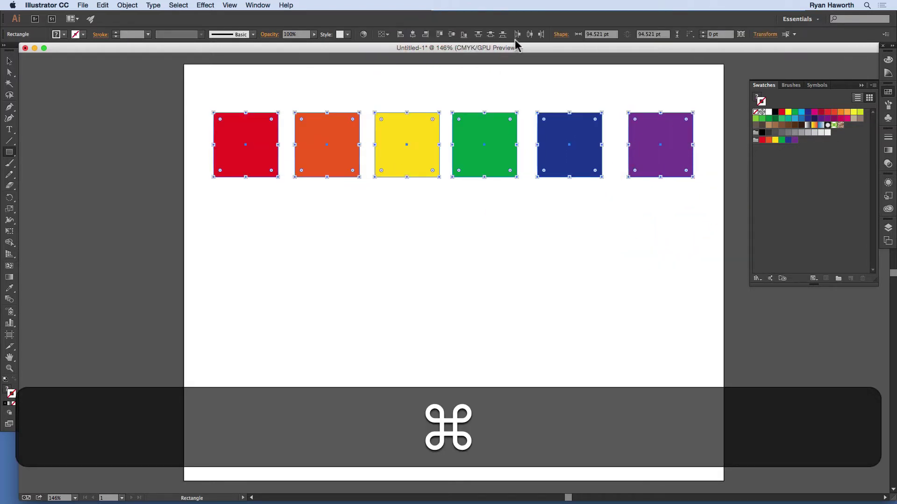
pyautogui.click(529, 34)
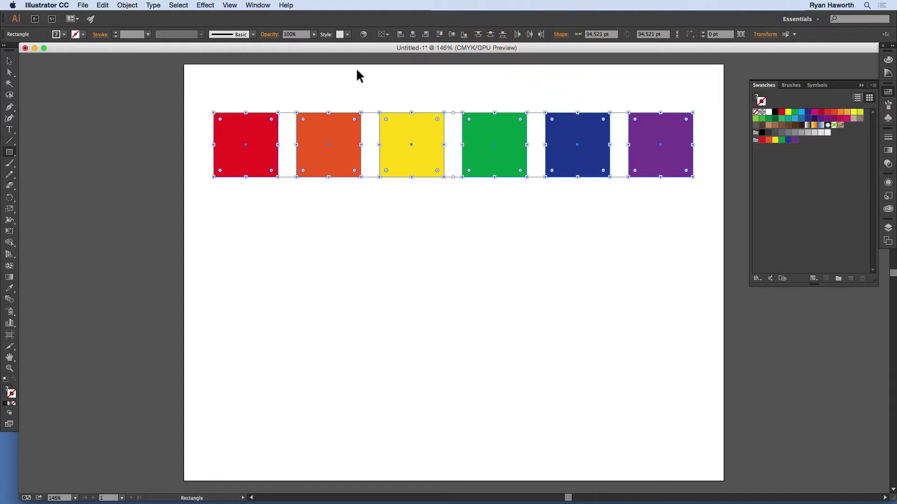
pyautogui.keyDown('super'); pyautogui.click(357, 74); pyautogui.keyUp('super')
# Step: Duplicate the whole row of six squares straight down to form a second row beneath it
pyautogui.moveTo(238, 100); pyautogui.dragTo(663, 193)
pyautogui.moveTo(638, 137); pyautogui.dragTo(643, 226)
pyautogui.keyDown('super'); pyautogui.click(650, 378); pyautogui.keyUp('super')
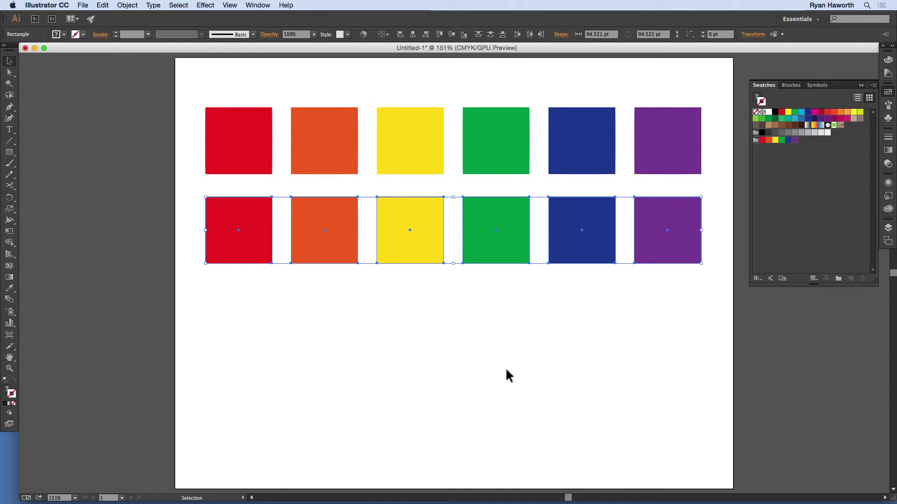
# Step: Select all six squares of the lower row
pyautogui.press('v')
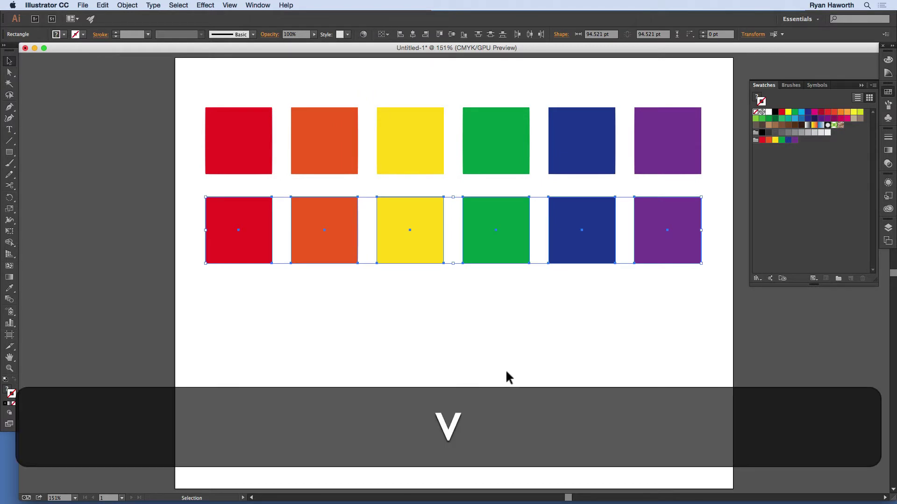
pyautogui.moveTo(191, 223); pyautogui.dragTo(706, 285)
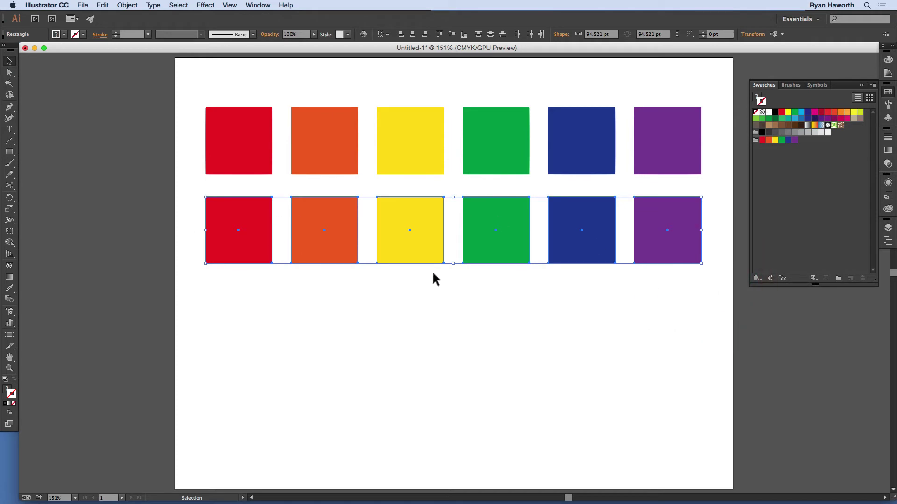
pyautogui.press('space')
pyautogui.moveTo(464, 328); pyautogui.dragTo(330, 286)
# Step: Show the Color Guide and open Recolor Artwork for the selected lower row, placing the dialog clear of the squares
pyautogui.press('super+g')
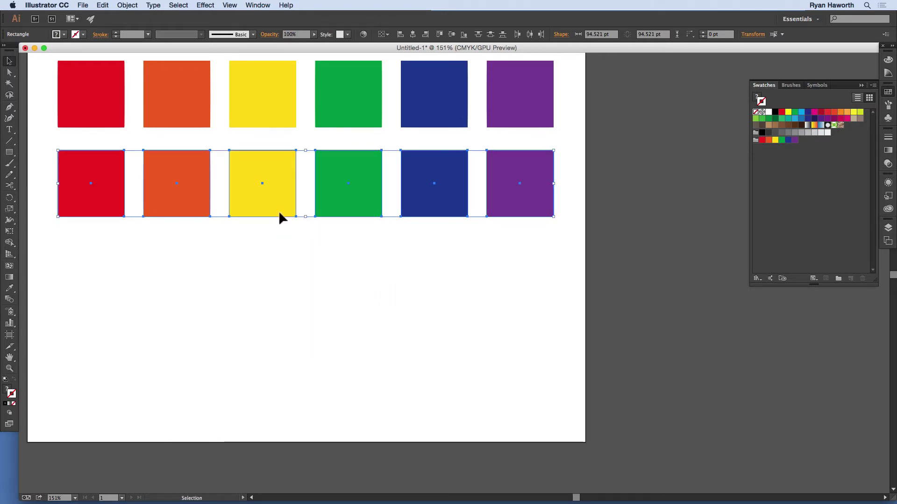
pyautogui.click(364, 35)
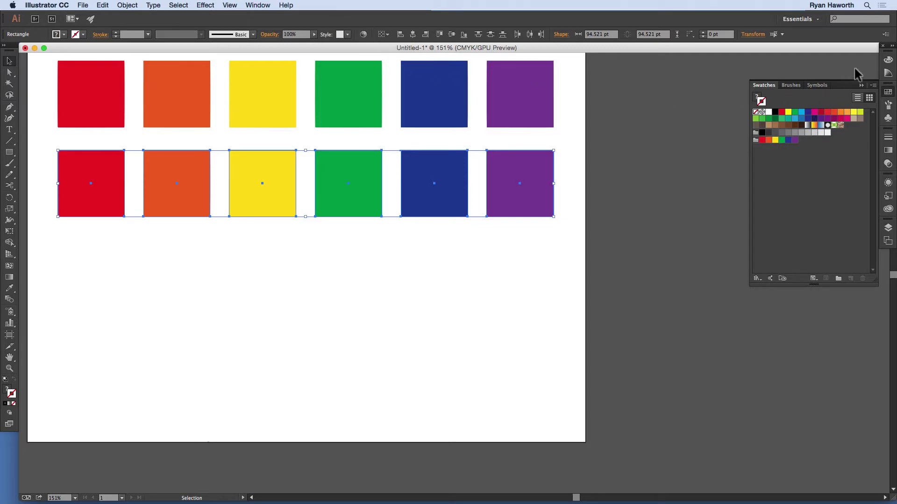
pyautogui.click(888, 73)
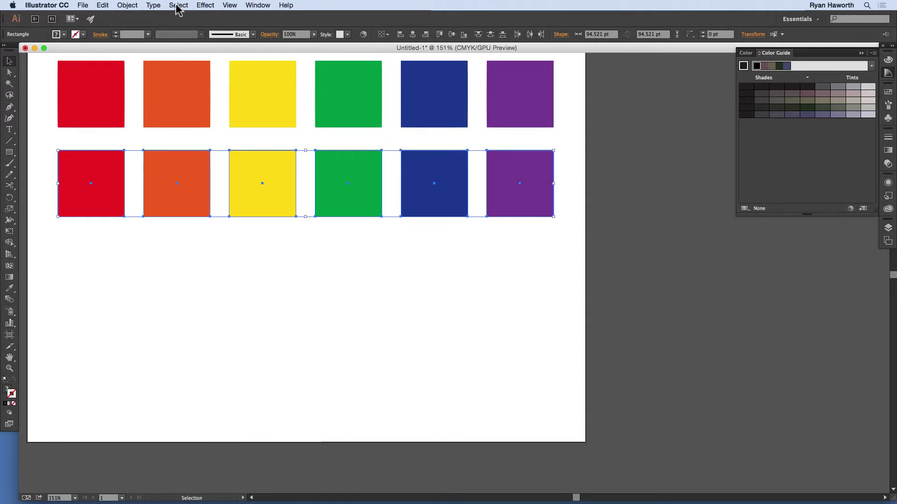
pyautogui.click(128, 6)
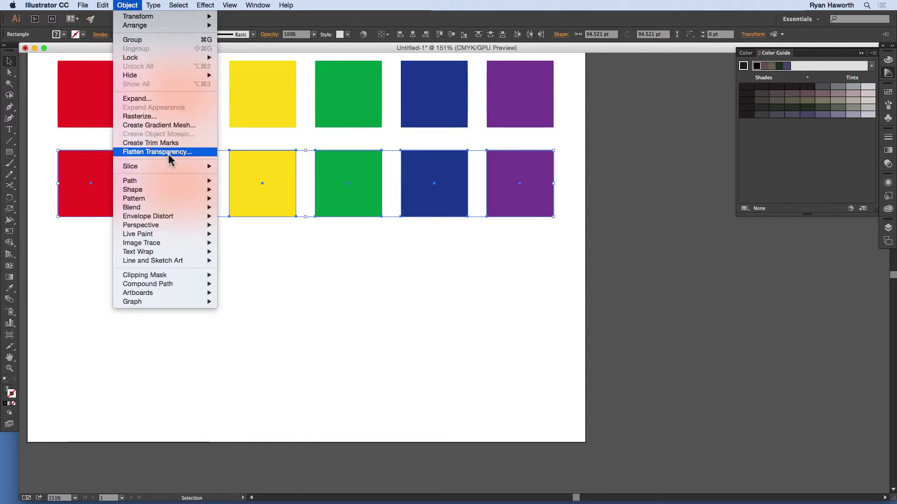
pyautogui.moveTo(103, 5)
pyautogui.moveTo(149, 161)
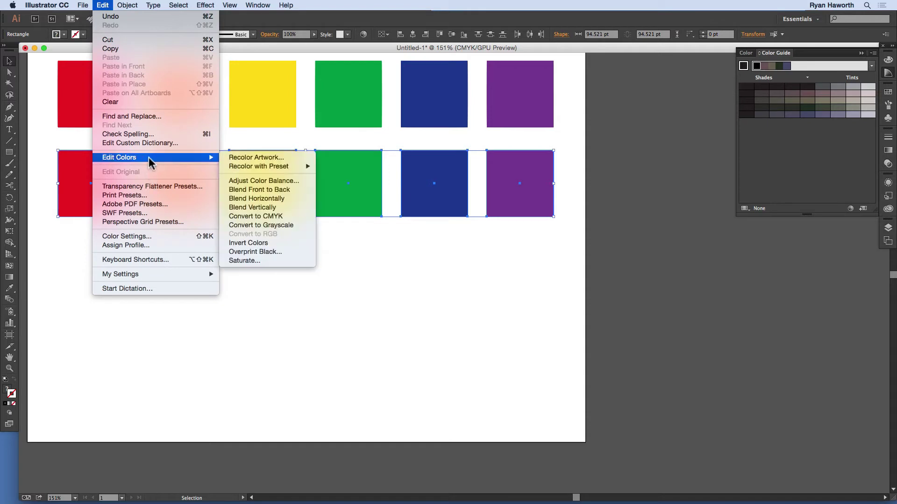
pyautogui.click(264, 160)
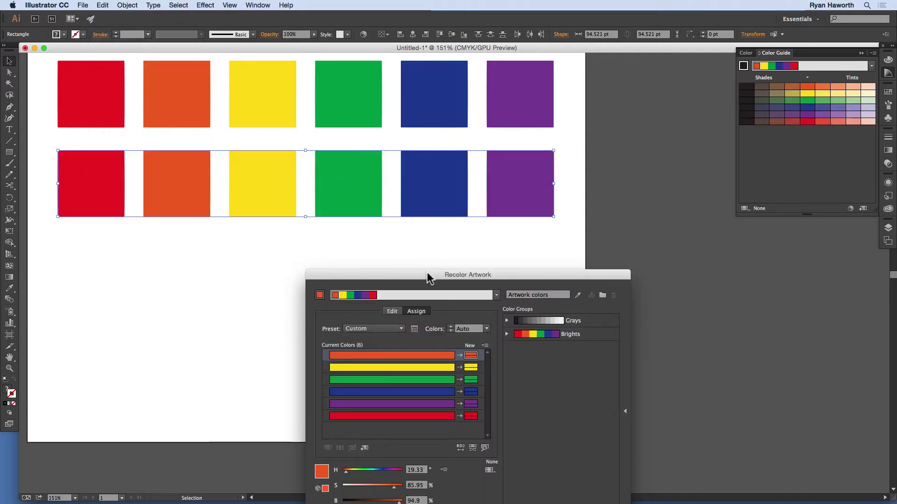
pyautogui.moveTo(426, 276); pyautogui.dragTo(336, 224)
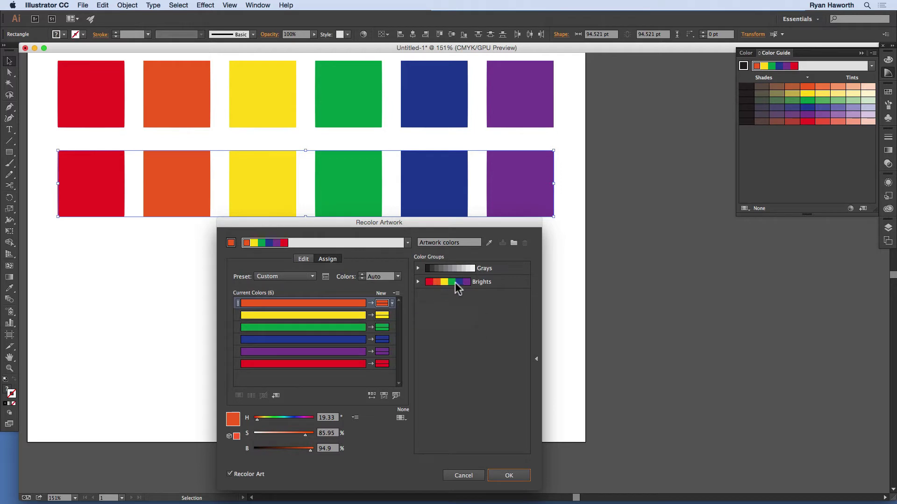
# Step: Hide and show the Color Groups storage area of the Recolor Artwork dialog
pyautogui.click(536, 359)
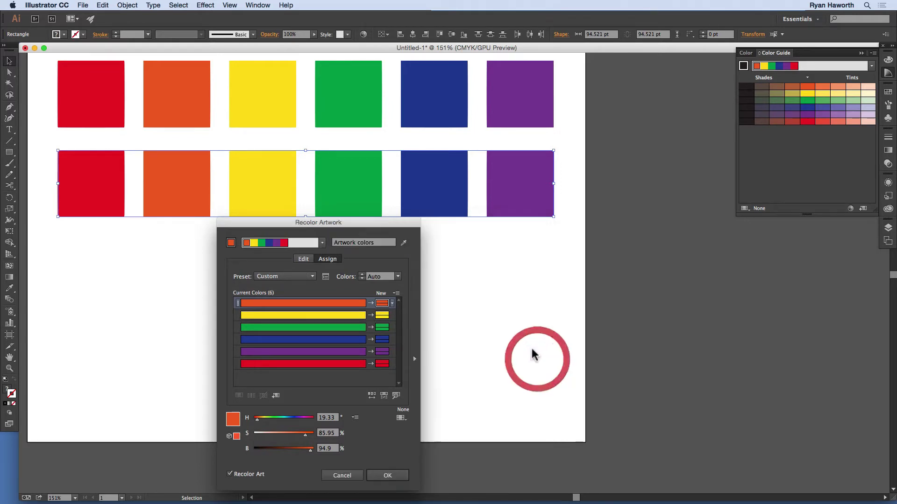
pyautogui.click(414, 360)
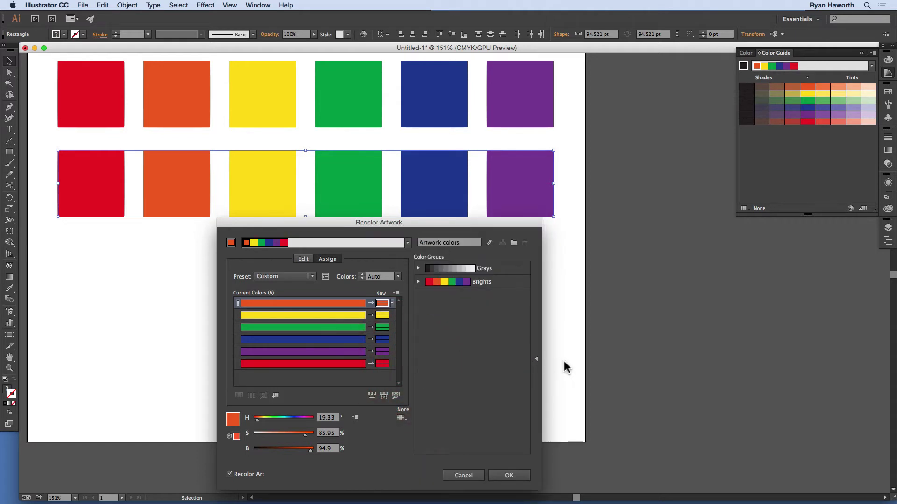
pyautogui.click(536, 359)
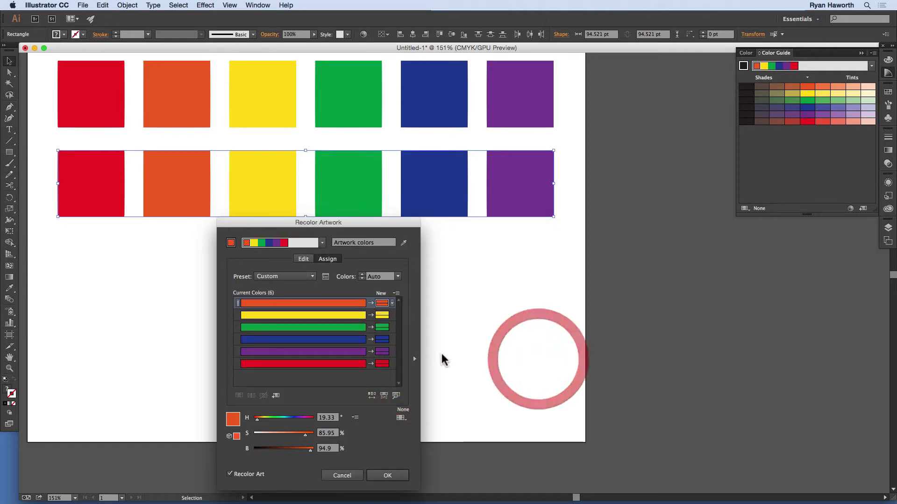
pyautogui.click(414, 361)
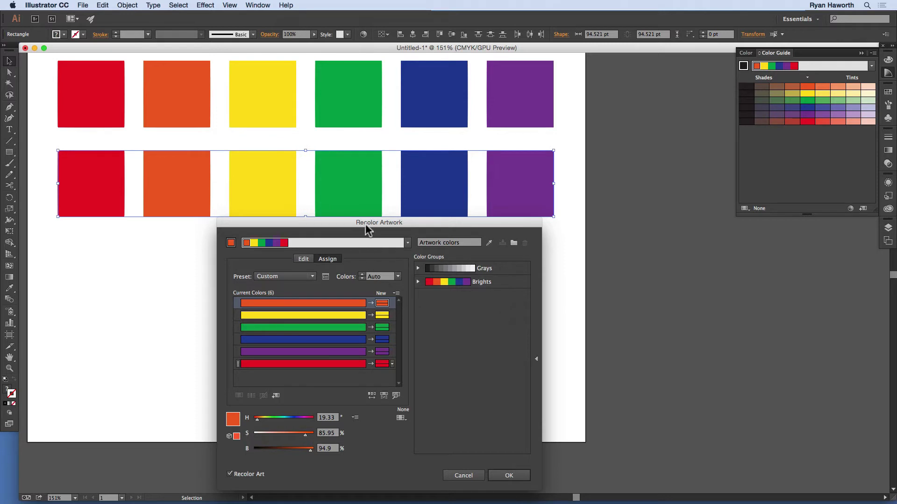
# Step: Browse the full list of harmony rules for the artwork colors, from Complementary to Pentagram, and close it without choosing one
pyautogui.click(407, 242)
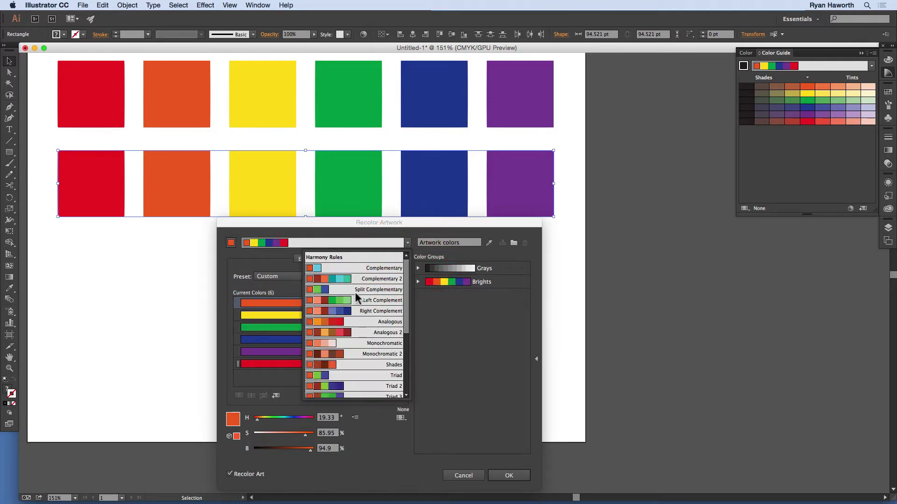
pyautogui.moveTo(407, 292); pyautogui.dragTo(411, 356)
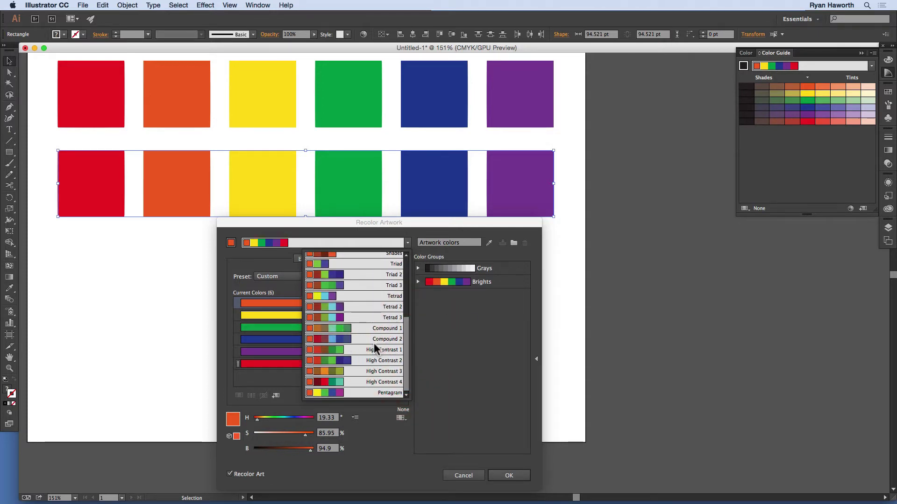
pyautogui.moveTo(407, 343); pyautogui.dragTo(408, 260)
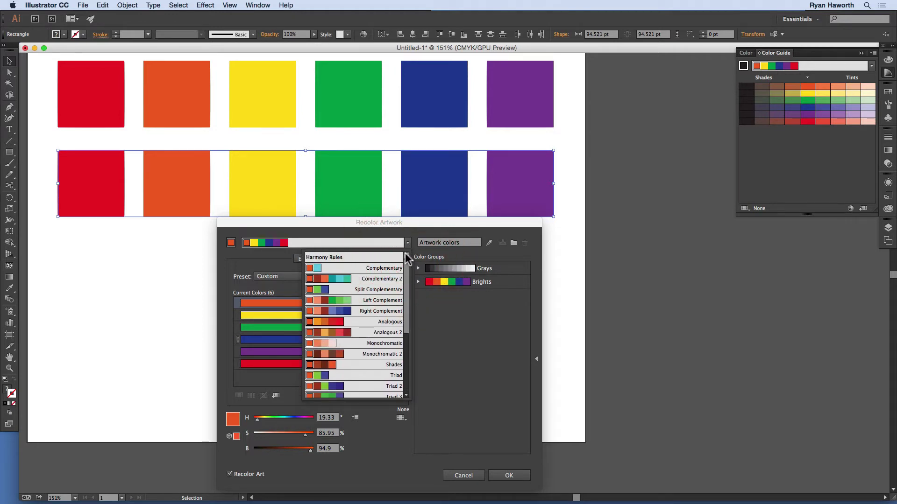
pyautogui.click(407, 243)
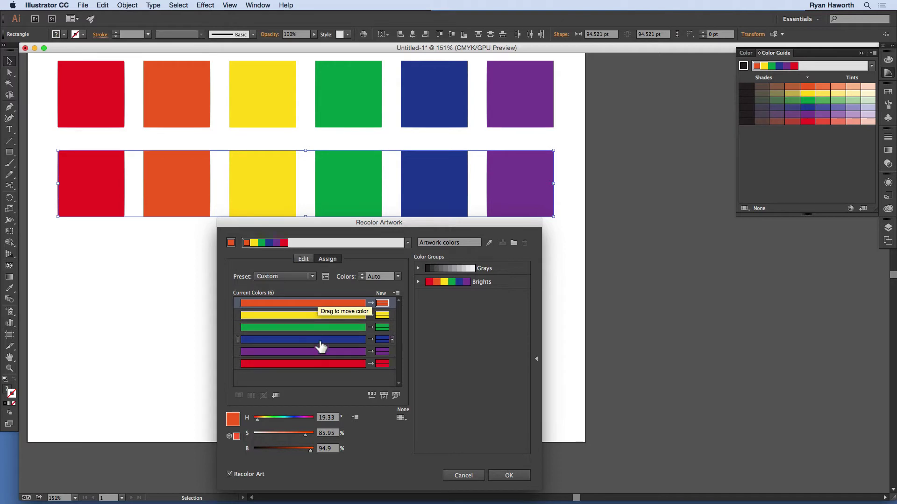
# Step: Exclude the orange color row from recoloring and include it again
pyautogui.click(371, 303)
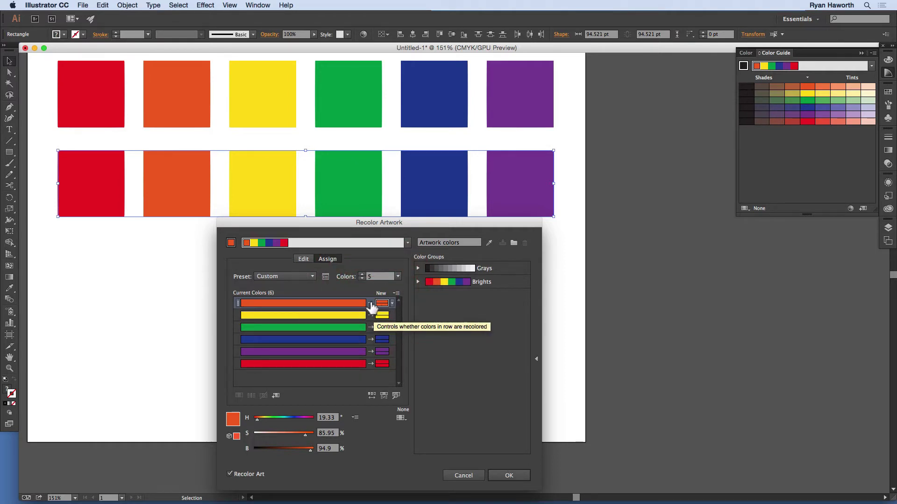
pyautogui.click(371, 304)
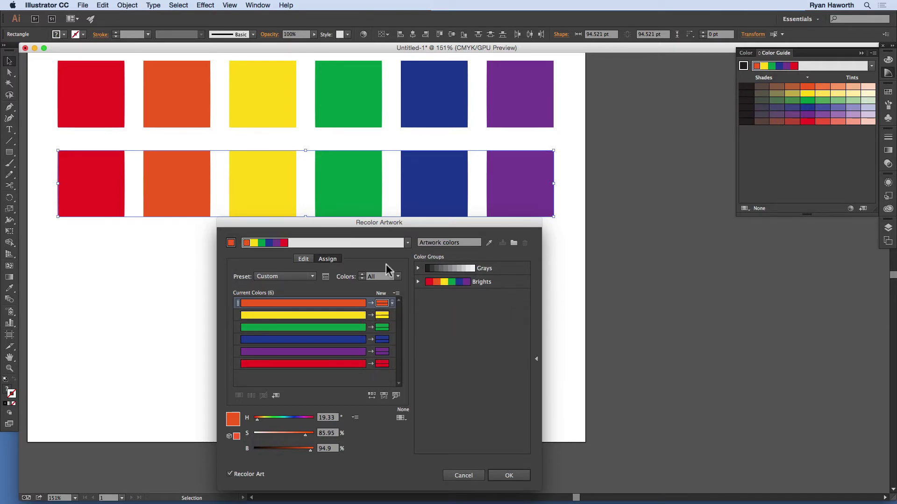
# Step: Reduce the lower row to 3 colors and return the number of colors to Auto
pyautogui.click(398, 277)
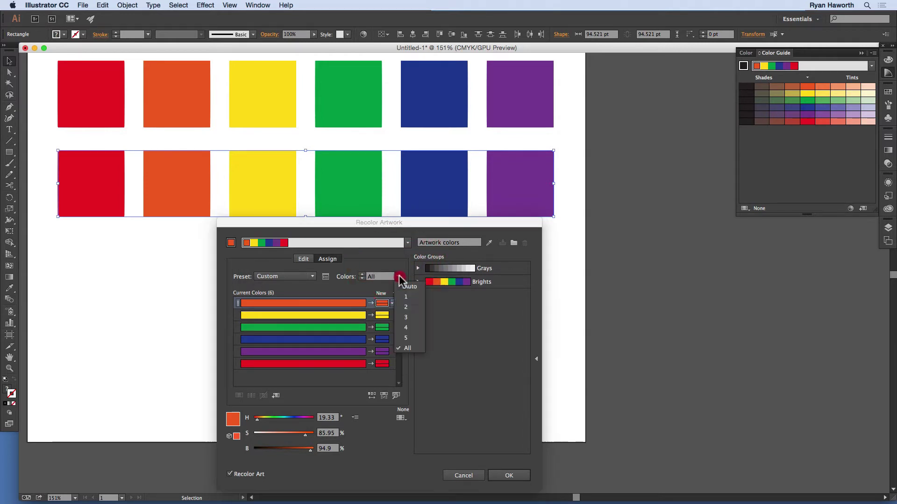
pyautogui.click(404, 327)
pyautogui.click(405, 317)
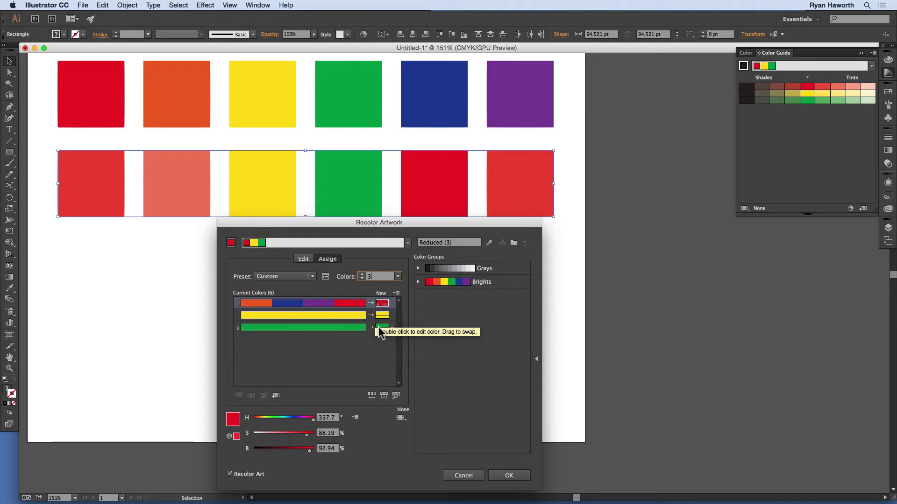
pyautogui.click(398, 276)
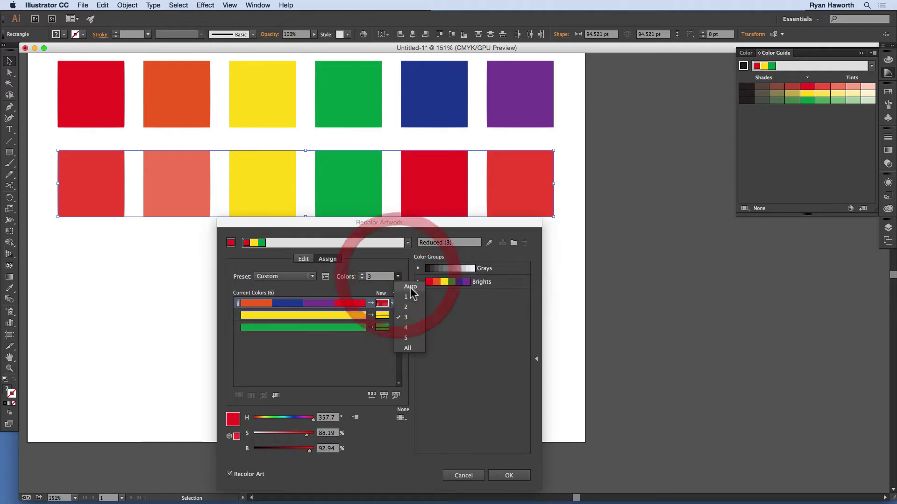
pyautogui.click(410, 288)
# Step: Step the number of colors for the lower row down to 1 and back up to All
pyautogui.click(362, 275)
pyautogui.click(362, 274)
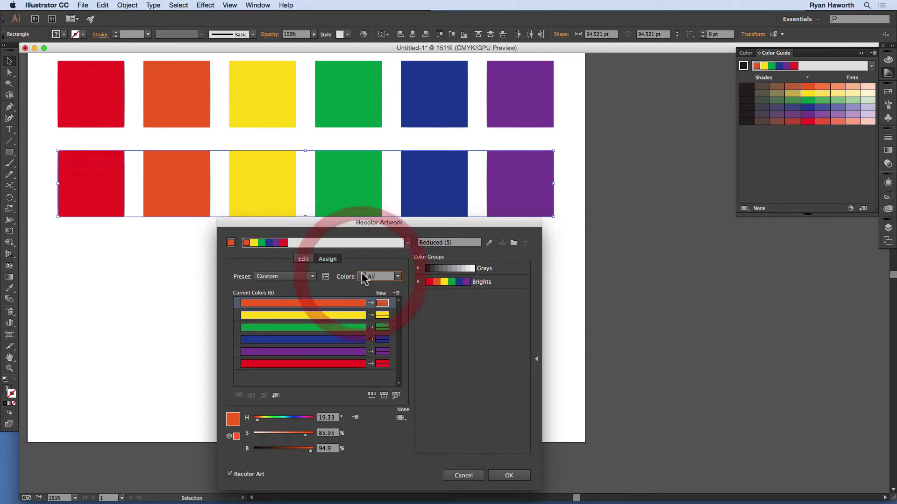
pyautogui.click(362, 279)
pyautogui.click(362, 278)
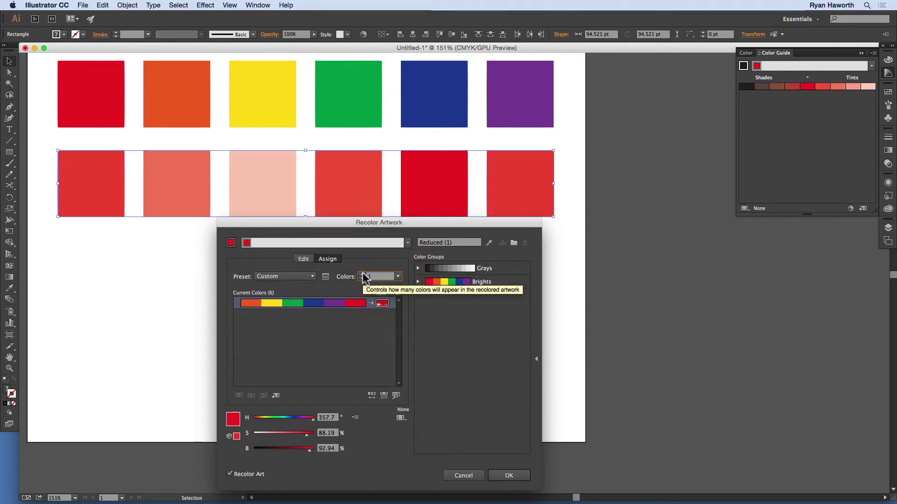
pyautogui.click(363, 275)
pyautogui.click(363, 275)
pyautogui.click(362, 275)
pyautogui.click(363, 275)
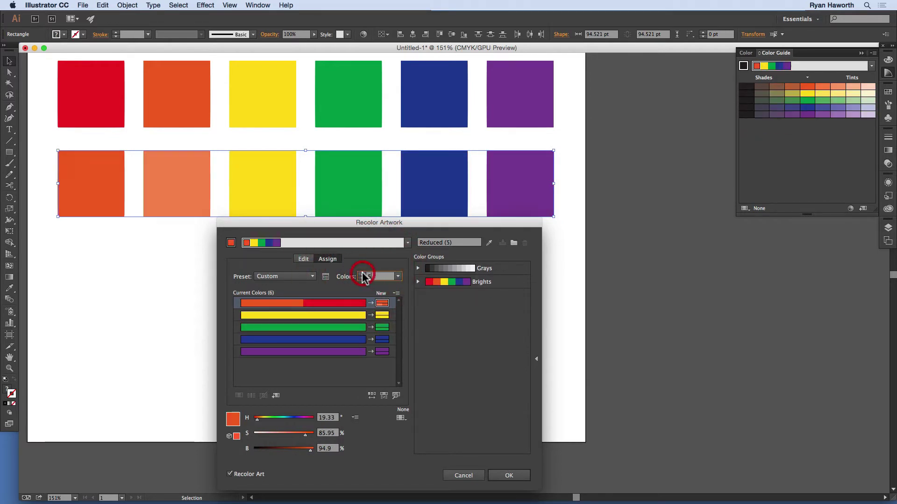
pyautogui.click(362, 275)
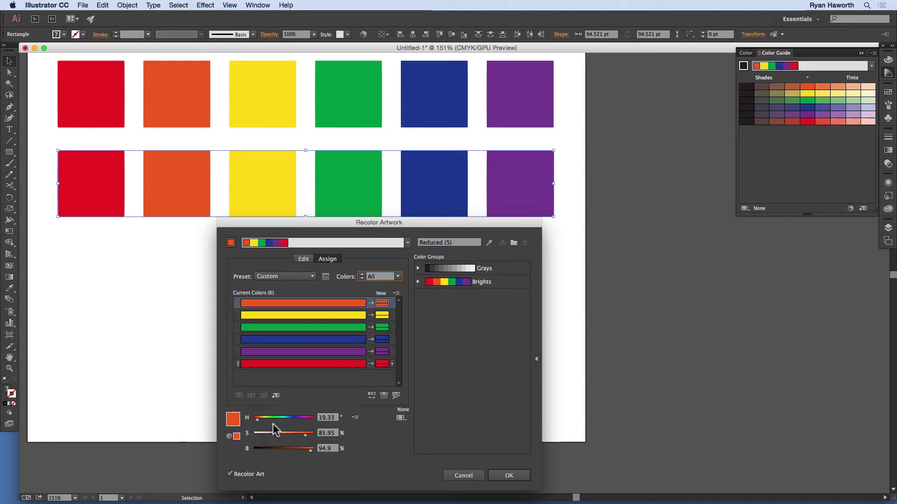
# Step: Shift the new color for orange to hue 154° and saturation 51%, and look through the available color modes
pyautogui.moveTo(261, 422); pyautogui.dragTo(285, 434)
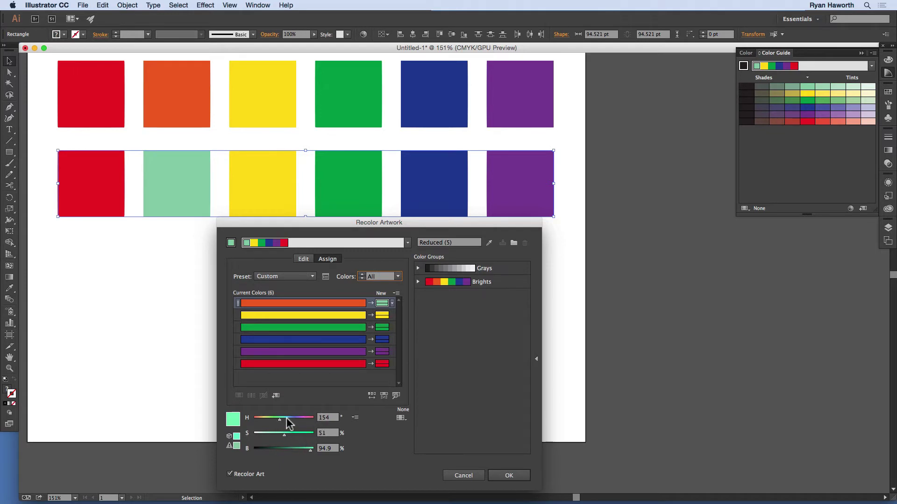
pyautogui.click(355, 417)
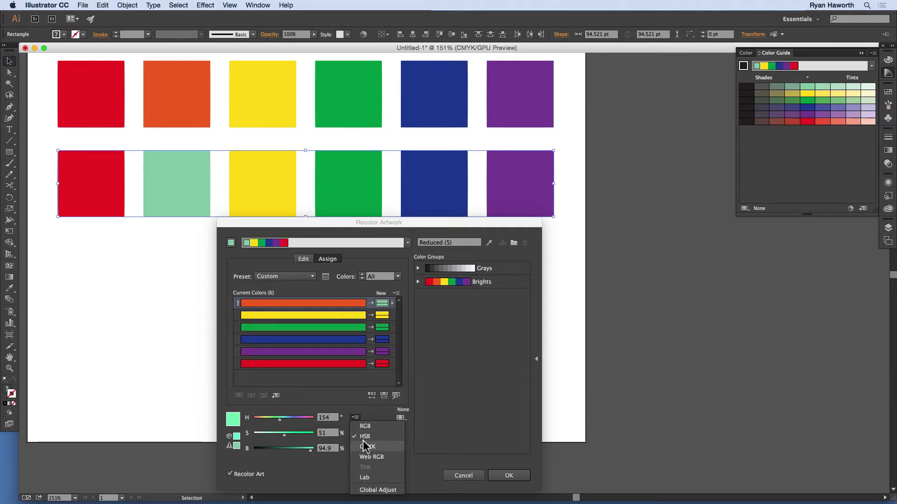
pyautogui.click(359, 407)
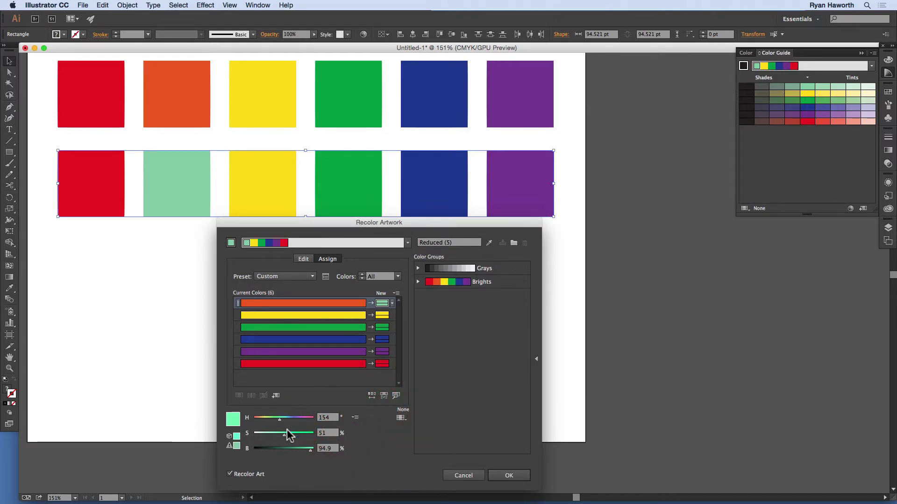
# Step: Change the new color for orange to hue 47° and saturation 100%, and restore the original colors from the selected artwork
pyautogui.moveTo(284, 435); pyautogui.dragTo(262, 419)
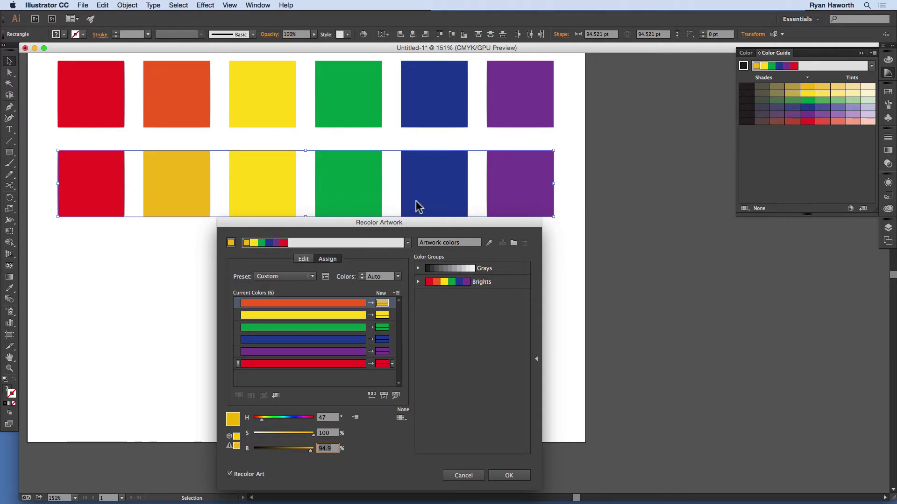
pyautogui.click(490, 243)
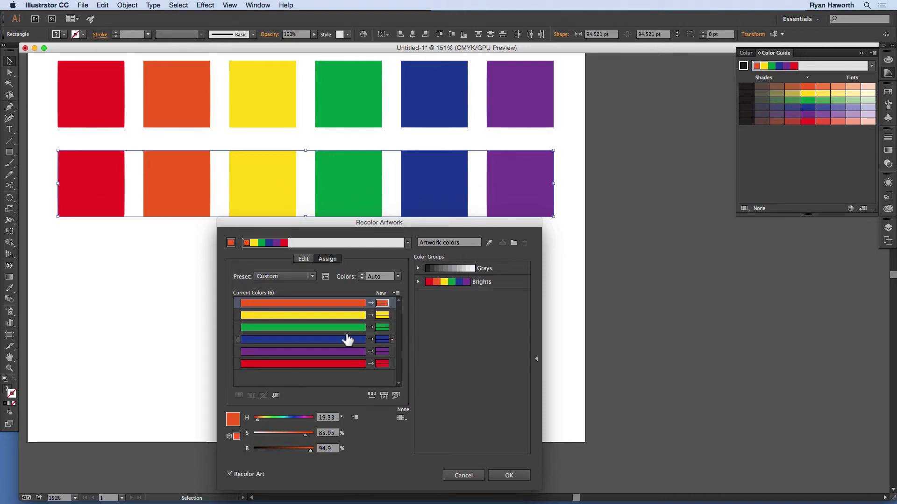
# Step: Soften the new color for orange to 58% saturation and 100% brightness, after shifting the dialog slightly
pyautogui.moveTo(369, 223)
pyautogui.mouseDown()
pyautogui.moveTo(477, 193)
pyautogui.moveTo(368, 201)
pyautogui.moveTo(357, 219)
pyautogui.mouseUp()
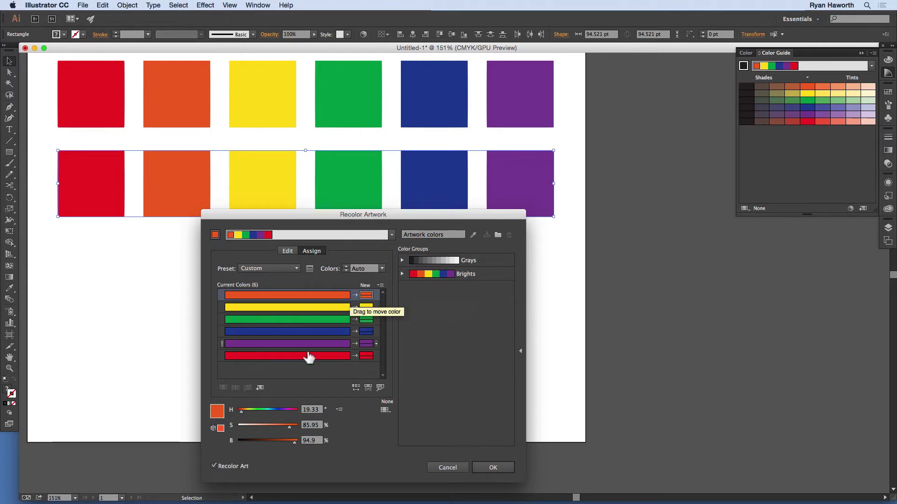
pyautogui.moveTo(289, 426); pyautogui.dragTo(265, 426)
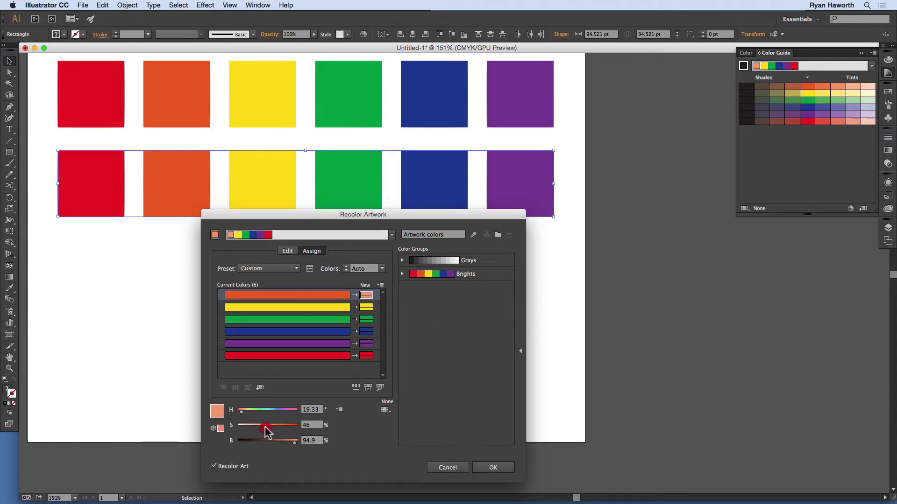
pyautogui.click(295, 442)
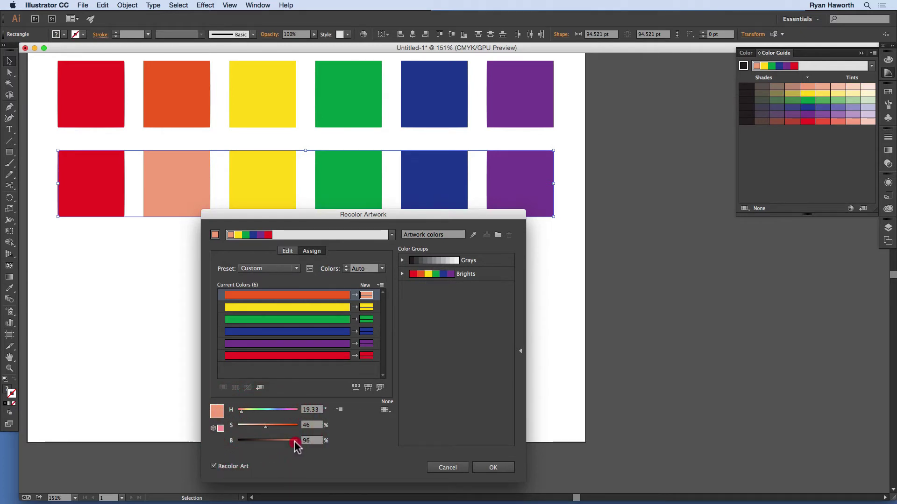
pyautogui.moveTo(296, 443); pyautogui.dragTo(273, 426)
pyautogui.click(266, 426)
pyautogui.click(298, 441)
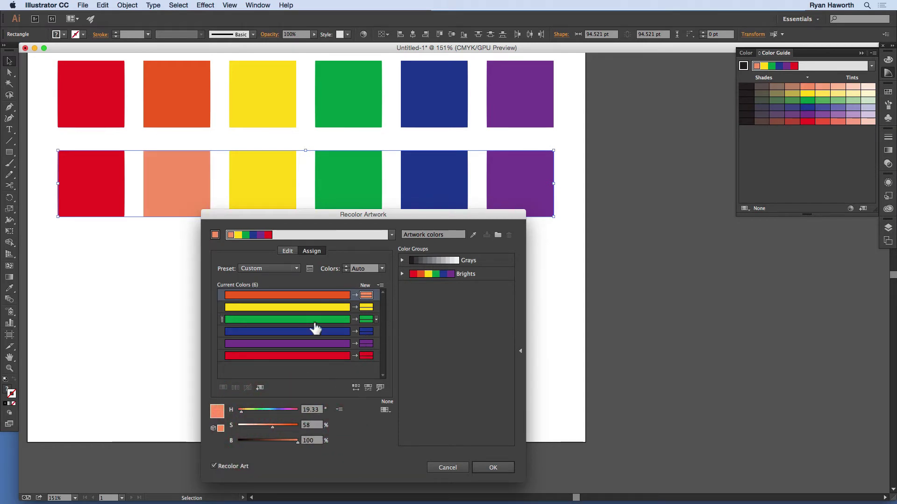
# Step: Set the new color for yellow to 58% saturation and 100% brightness
pyautogui.click(366, 309)
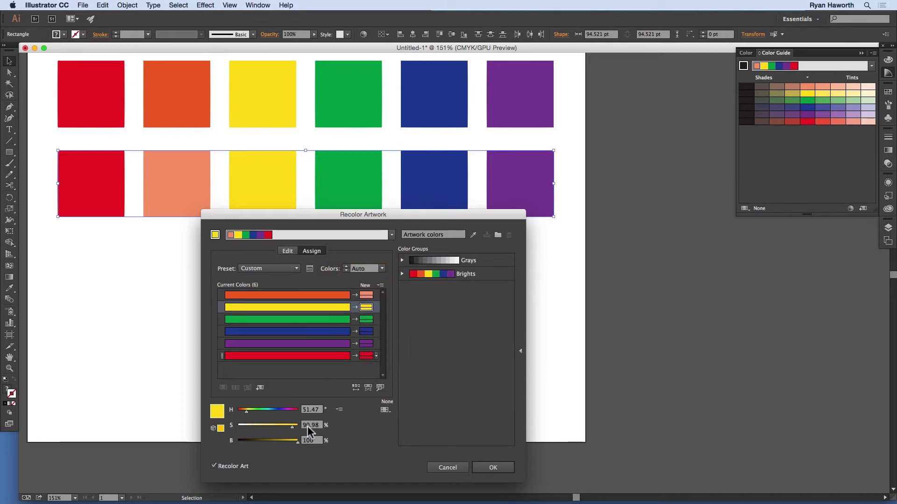
pyautogui.moveTo(292, 427); pyautogui.dragTo(273, 429)
pyautogui.click(298, 441)
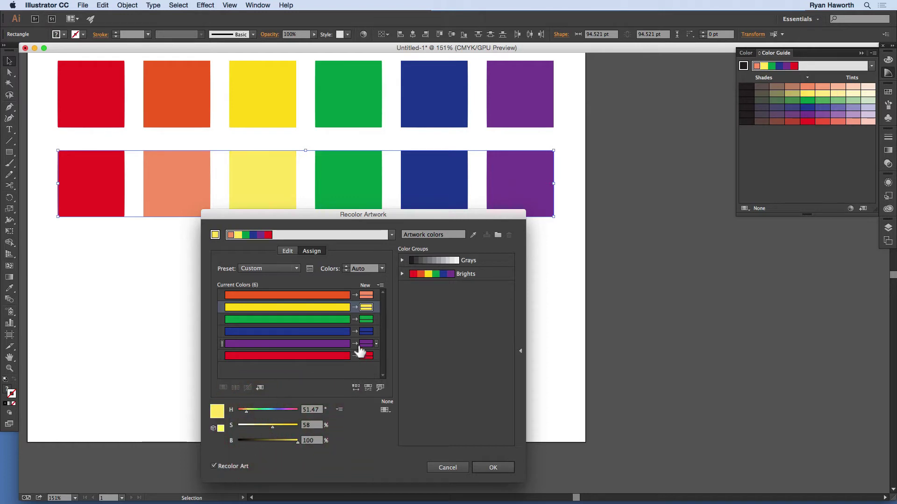
# Step: Set the new color for green to 58% saturation and 100% brightness
pyautogui.click(366, 320)
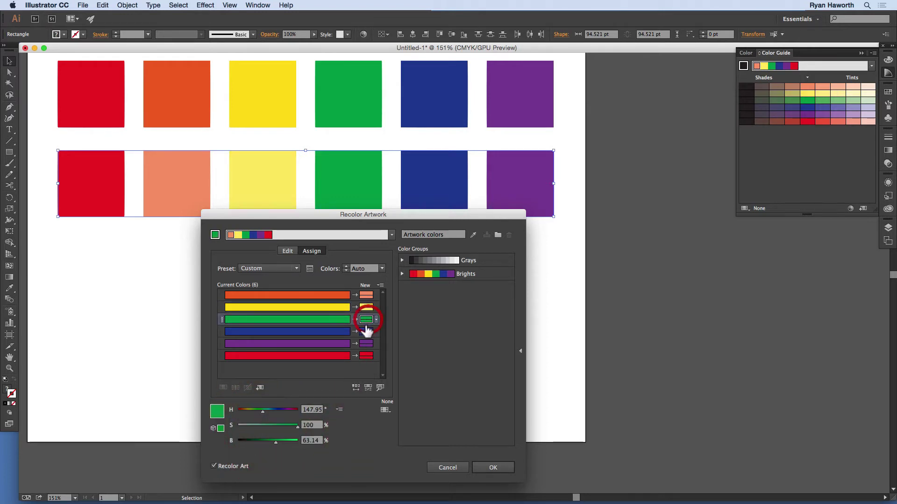
pyautogui.moveTo(298, 426); pyautogui.dragTo(271, 427)
pyautogui.doubleClick(307, 425)
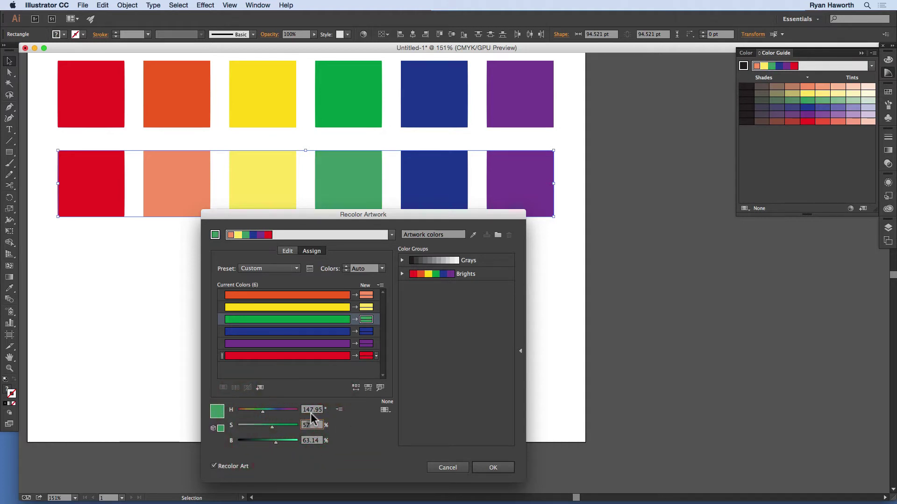
pyautogui.write('58')
pyautogui.press('Tab')
pyautogui.write('100')
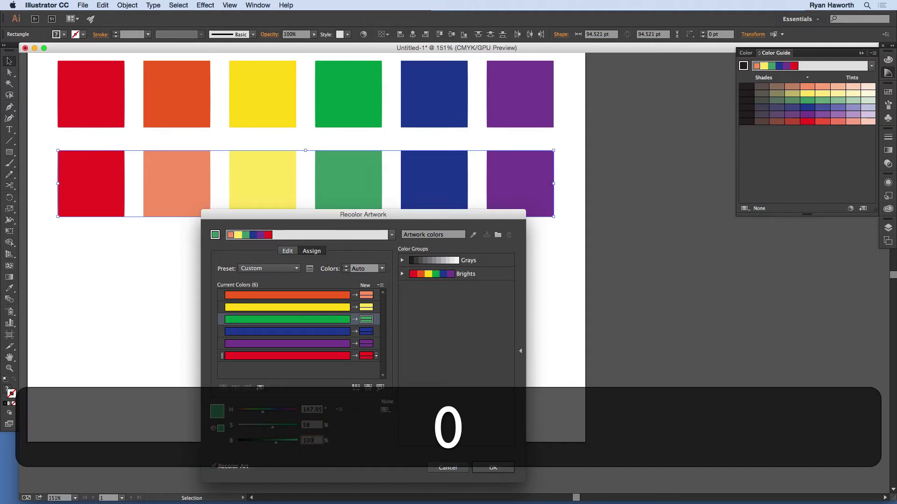
pyautogui.press('Tab')
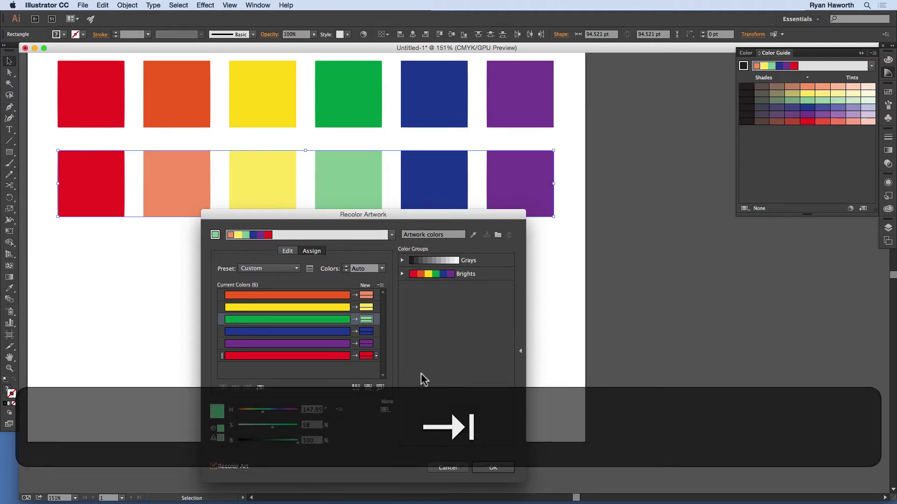
# Step: Set the new color for blue to 58% saturation and 100% brightness
pyautogui.click(362, 331)
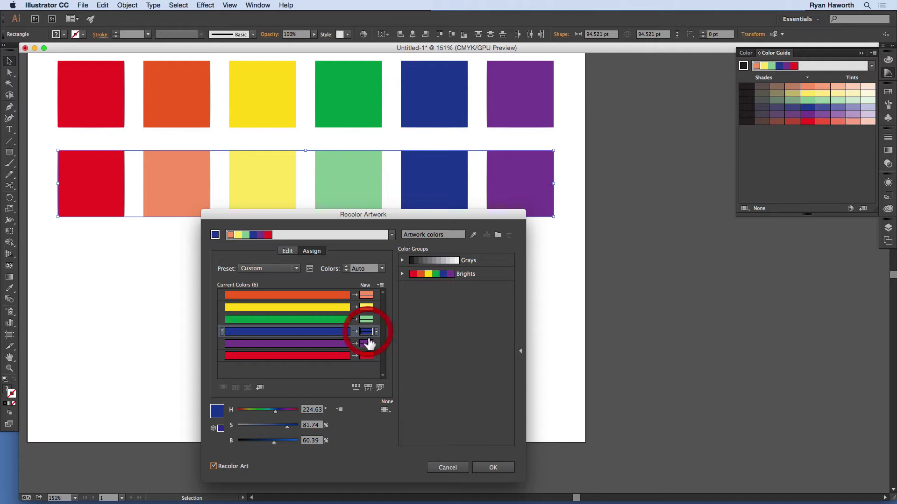
pyautogui.click(310, 425)
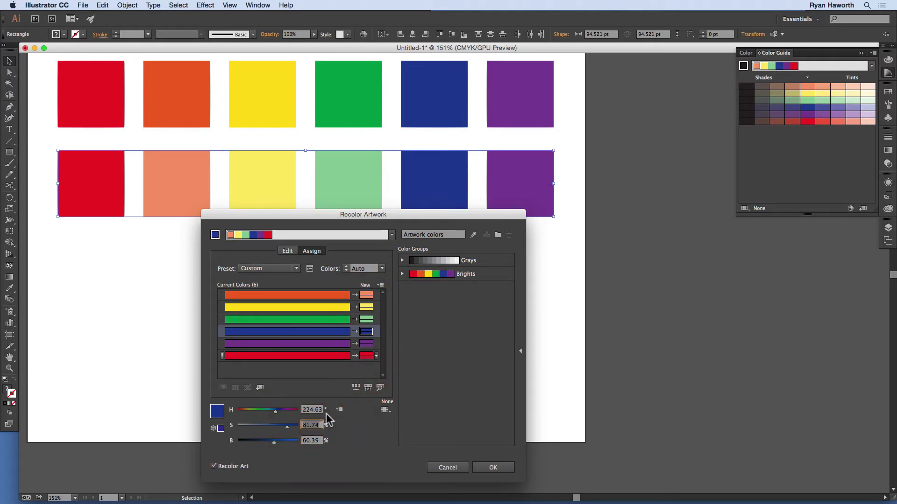
pyautogui.write('58')
pyautogui.press('Tab')
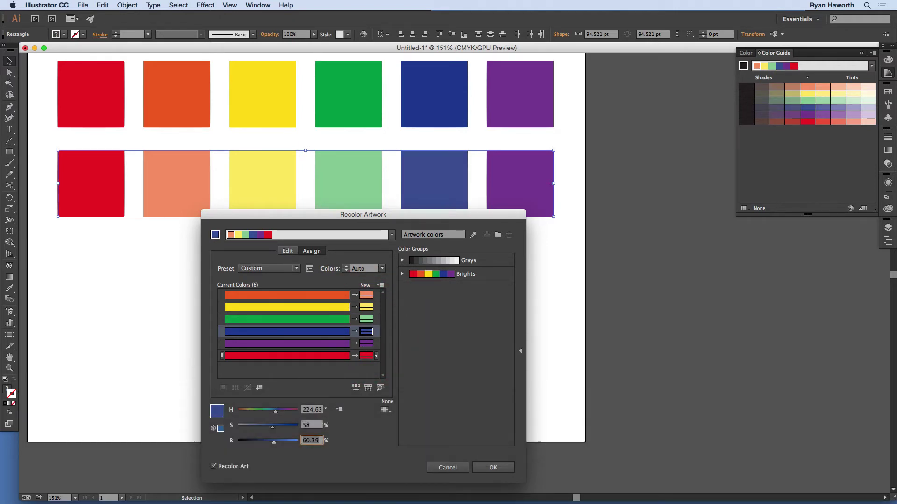
pyautogui.write('100')
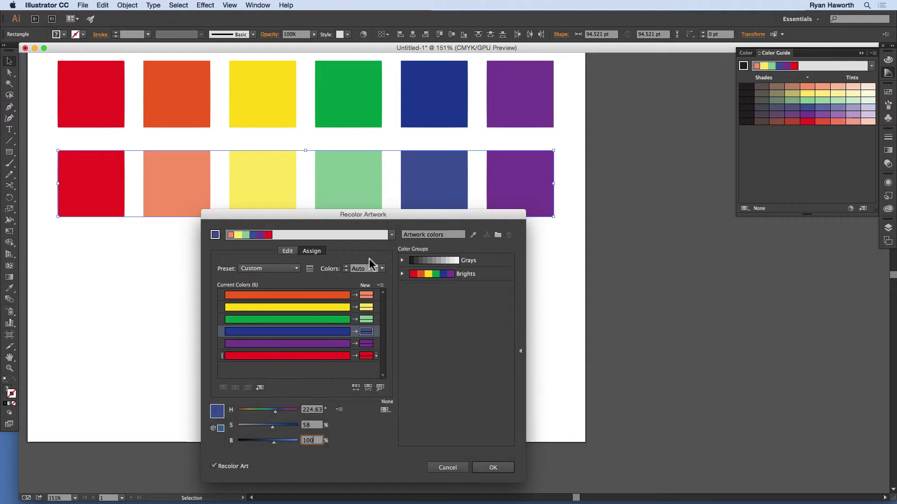
pyautogui.press('Tab')
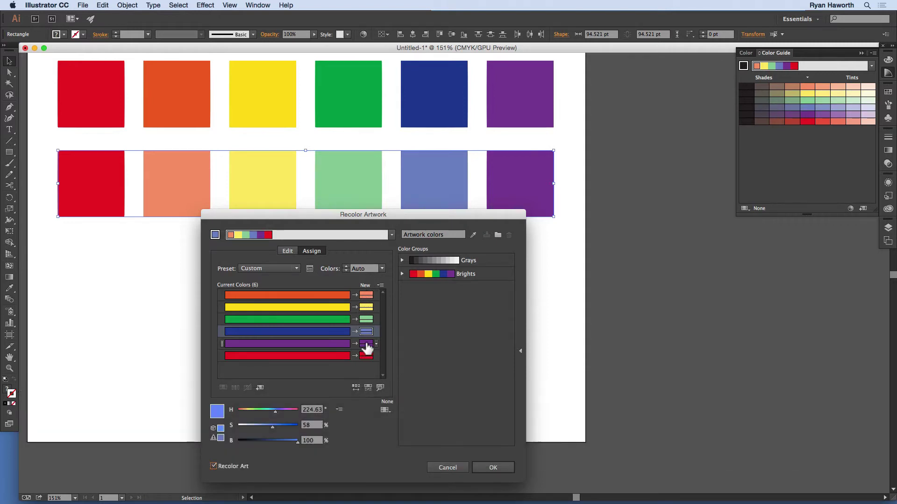
# Step: Set the new color for purple to 58% saturation and 100% brightness
pyautogui.click(367, 344)
pyautogui.moveTo(310, 427); pyautogui.dragTo(321, 427)
pyautogui.press('BackSpace')
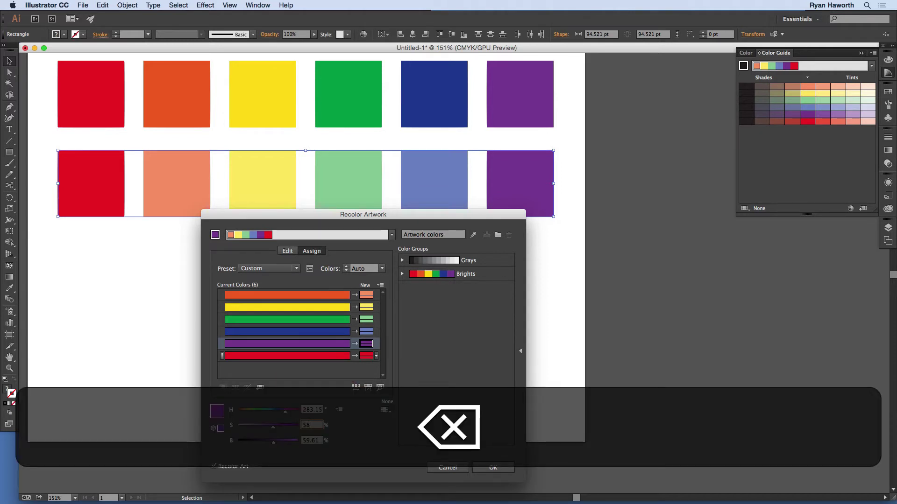
pyautogui.click(274, 443)
pyautogui.moveTo(274, 443); pyautogui.dragTo(320, 445)
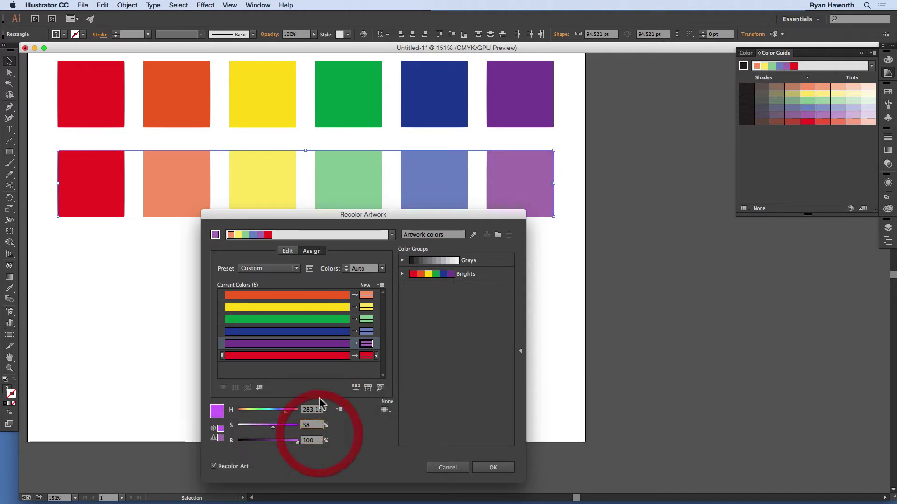
# Step: Set the new color for red to 58% saturation and 100% brightness
pyautogui.click(366, 357)
pyautogui.click(305, 425)
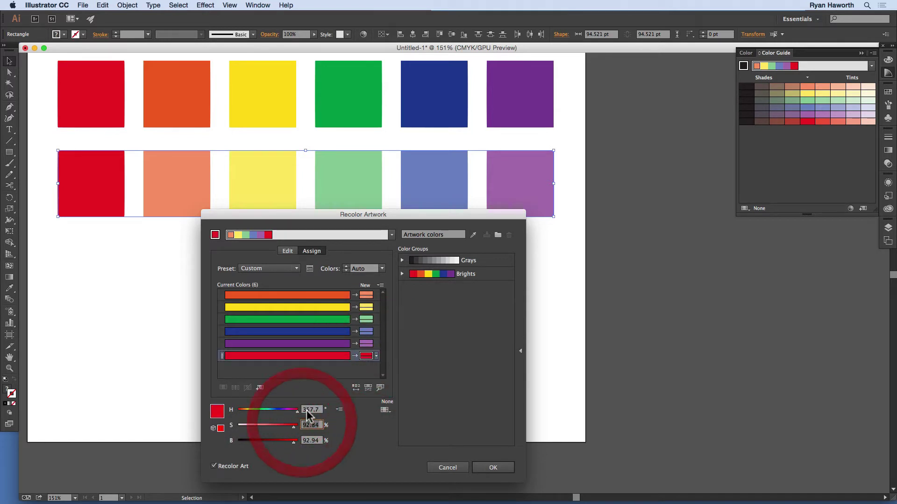
pyautogui.write('58')
pyautogui.press('Tab')
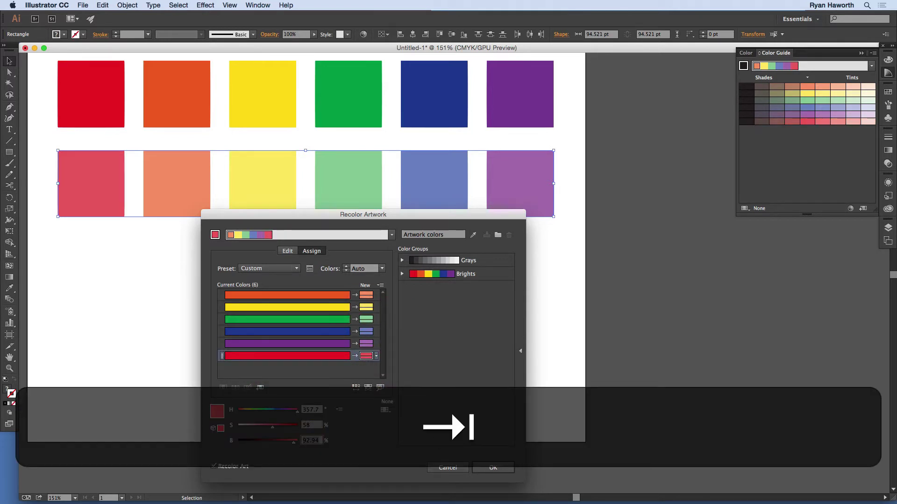
pyautogui.write('100')
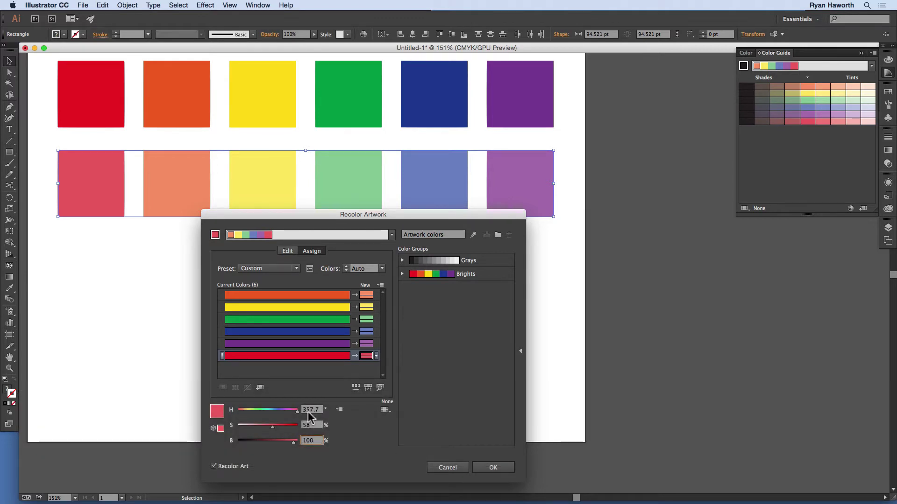
pyautogui.press('Tab')
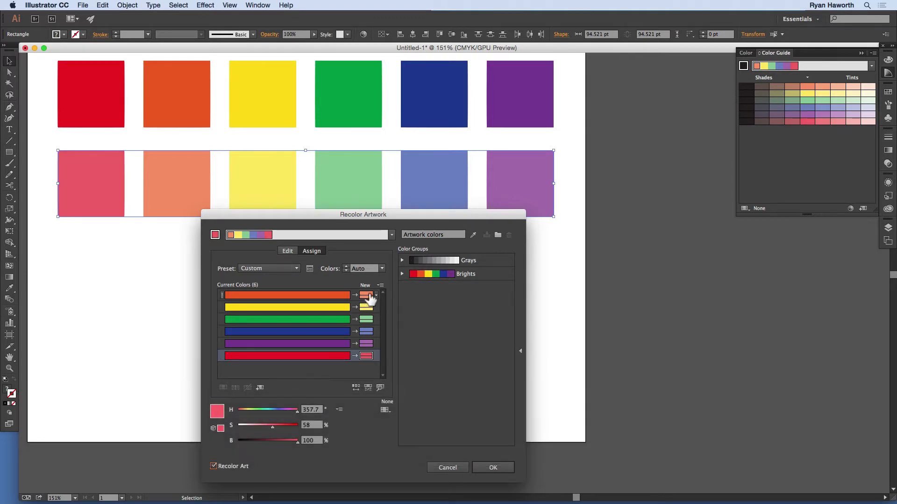
# Step: Save the softened colors as a color group named Not-so-brights, then apply the recoloring and keep the swatch group changes
pyautogui.click(366, 295)
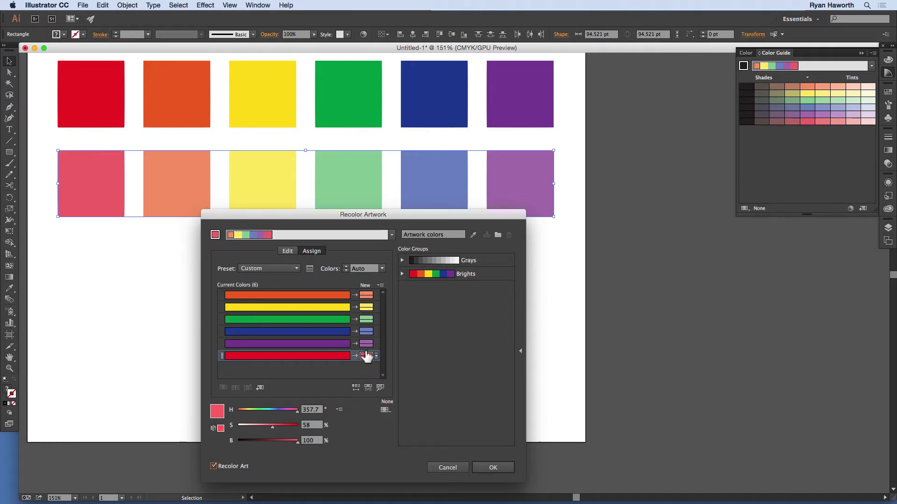
pyautogui.click(497, 234)
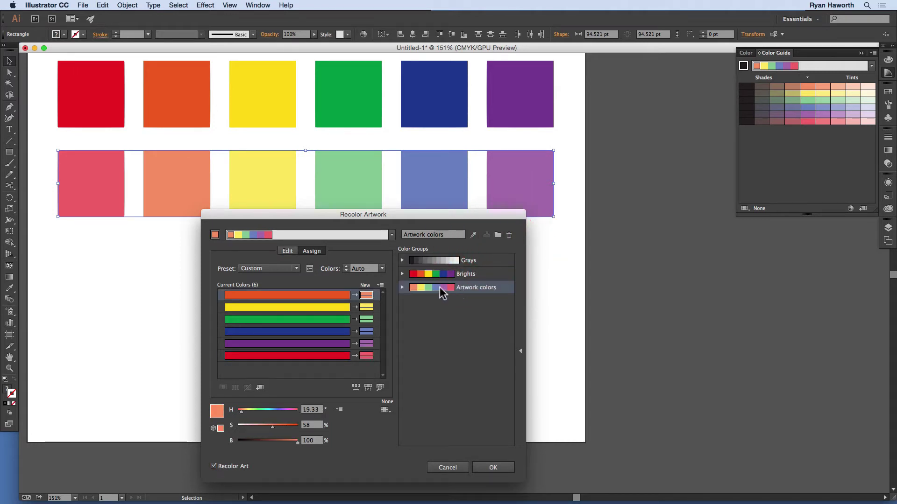
pyautogui.doubleClick(472, 286)
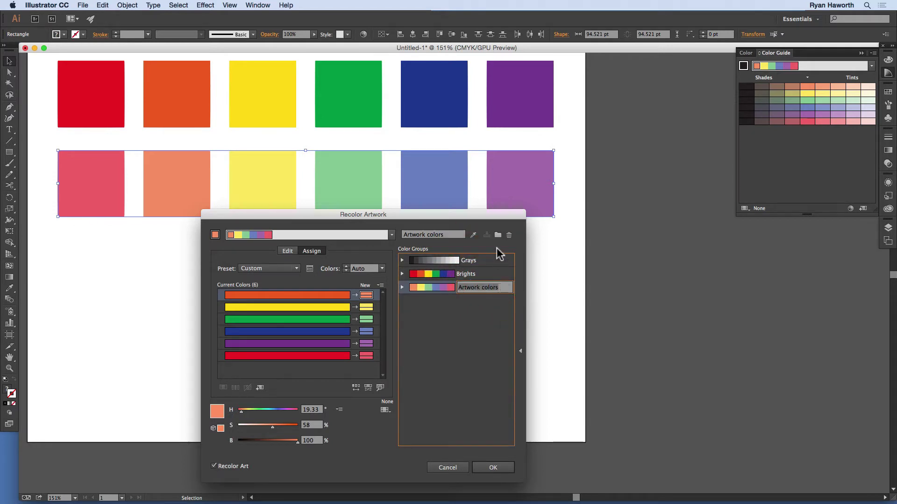
pyautogui.write('No')
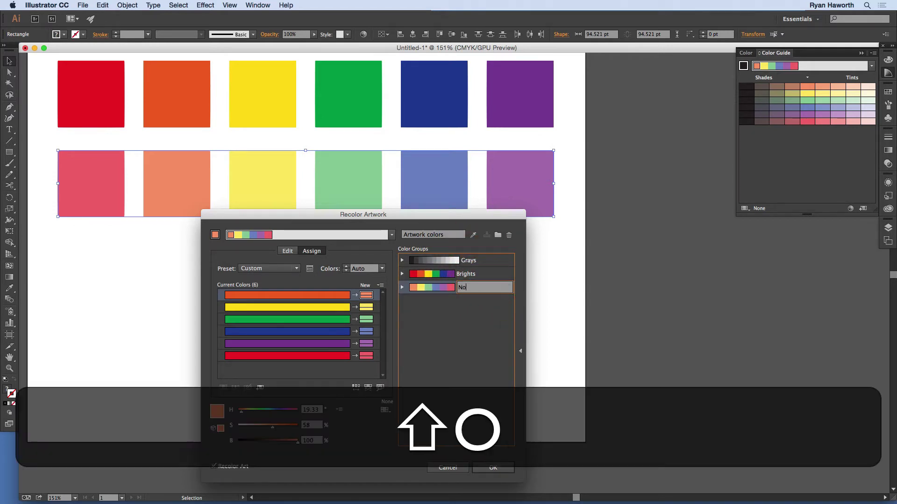
pyautogui.write('t-so-')
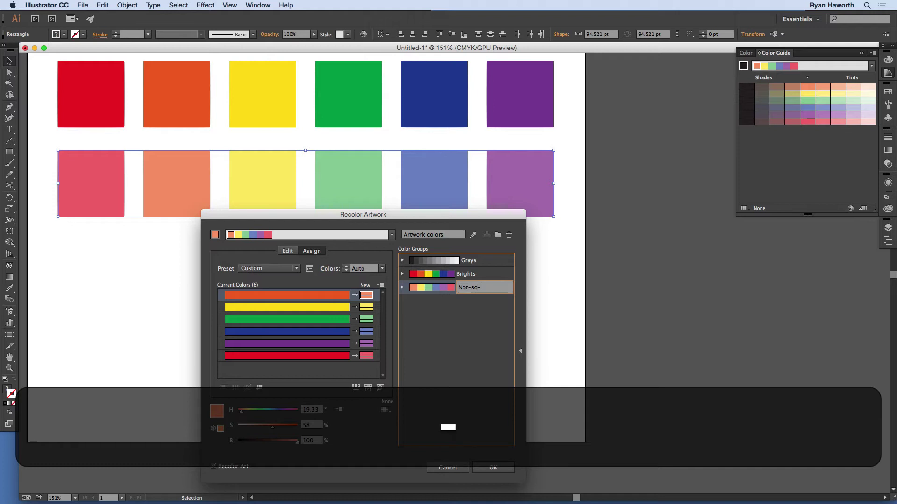
pyautogui.write('brights')
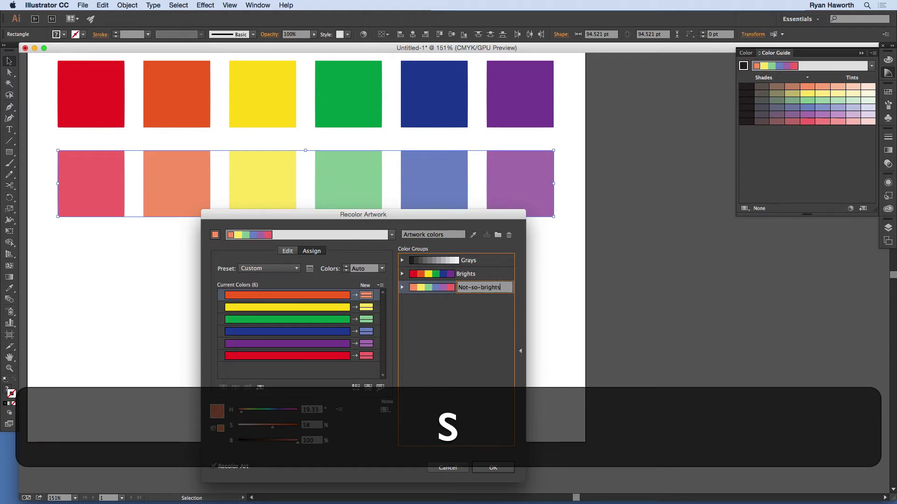
pyautogui.press('Return')
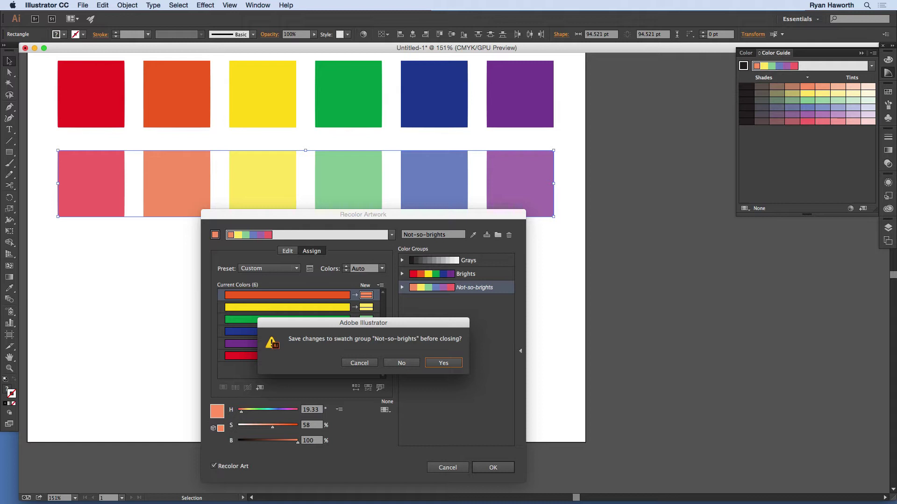
pyautogui.click(438, 363)
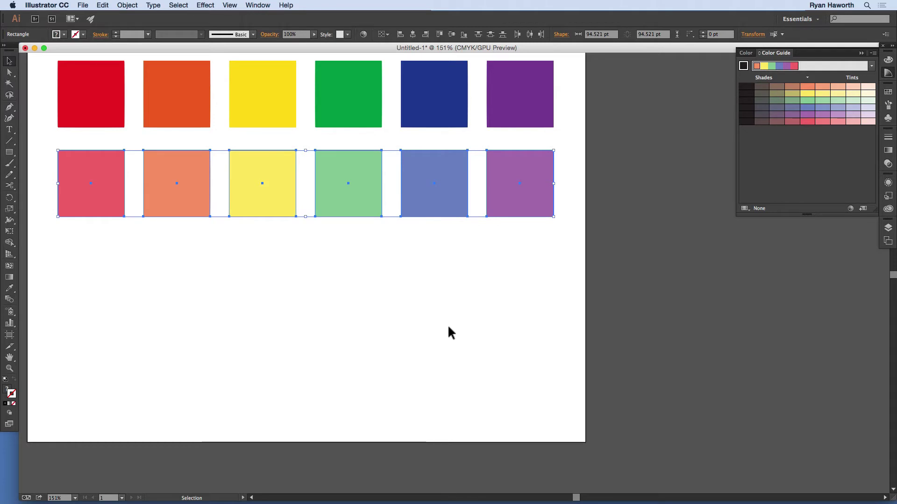
# Step: Recolor the lower row's green to hue 113 and saturation 46% from the Not-so-brights swatch group, without saving changes to the group
pyautogui.click(887, 92)
pyautogui.click(755, 147)
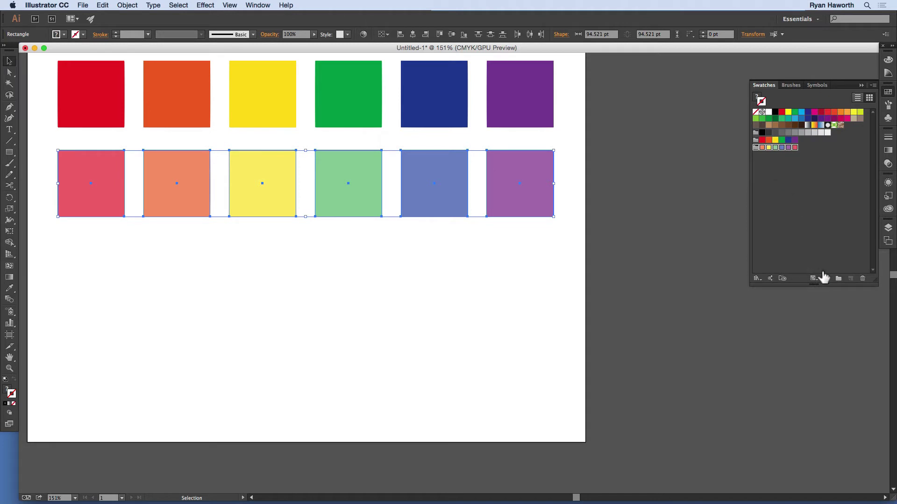
pyautogui.click(826, 278)
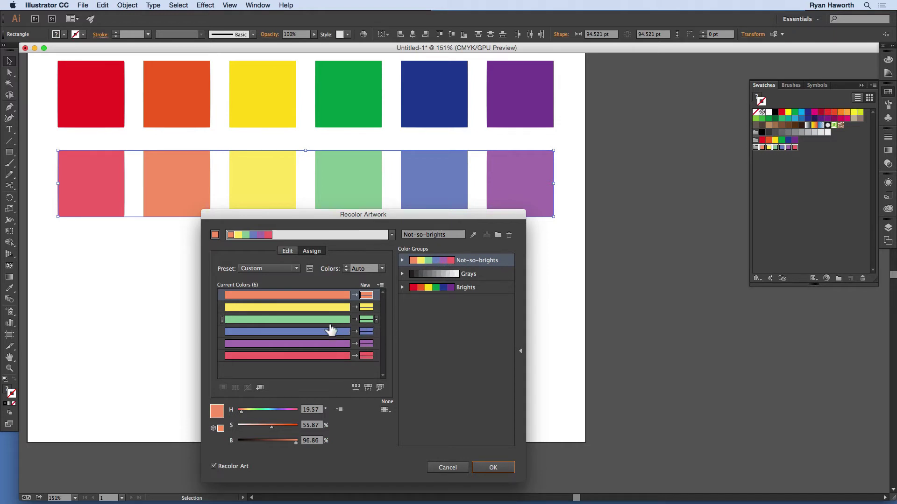
pyautogui.click(367, 319)
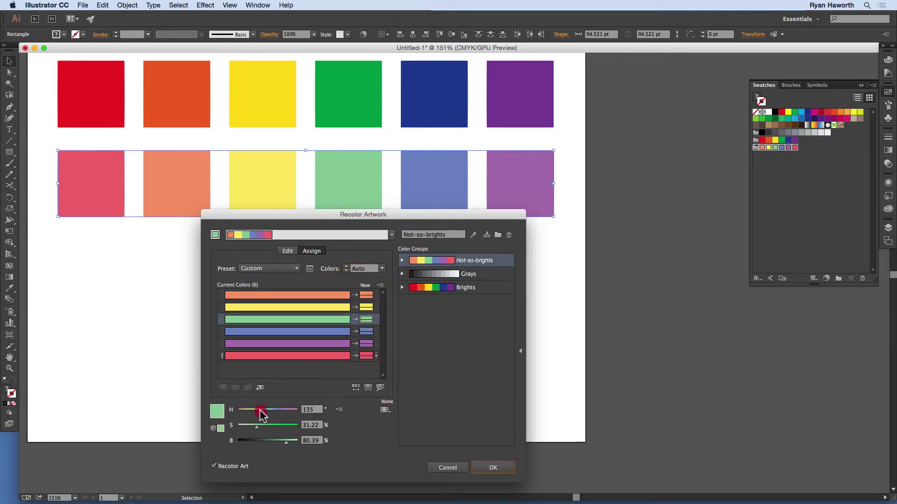
pyautogui.moveTo(261, 414)
pyautogui.mouseDown()
pyautogui.moveTo(257, 426)
pyautogui.moveTo(265, 426)
pyautogui.mouseUp()
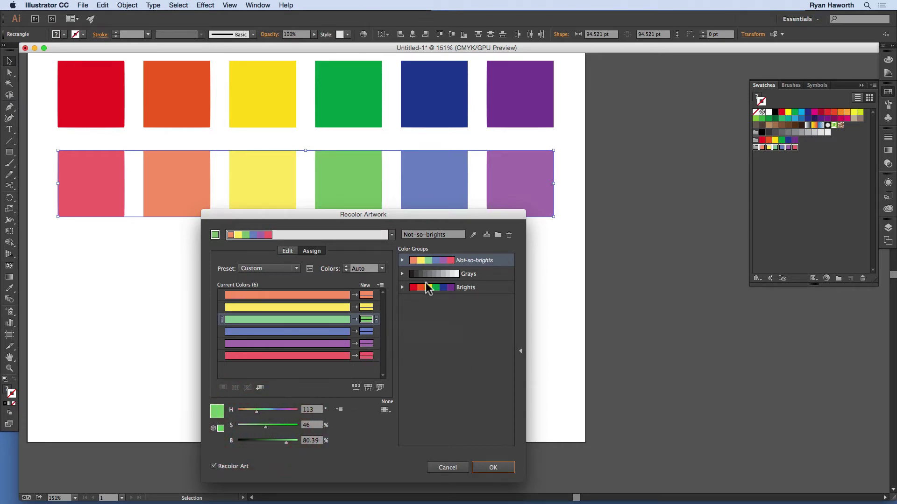
pyautogui.click(492, 468)
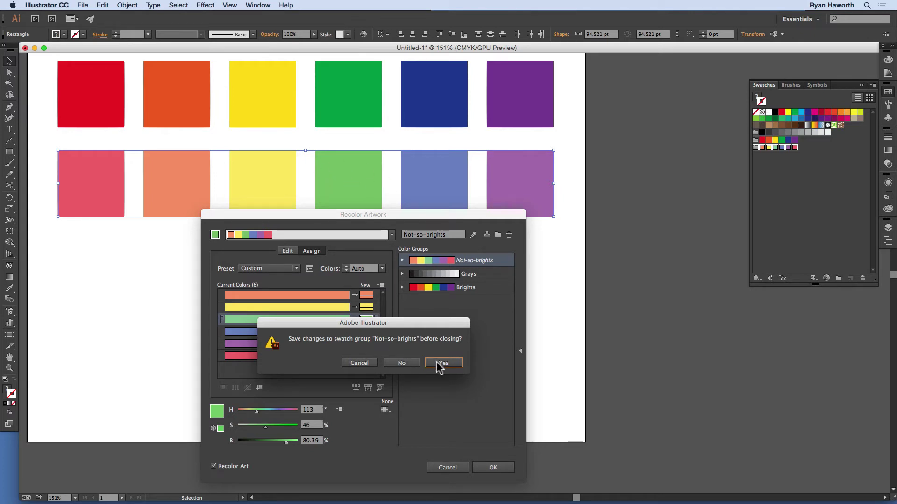
pyautogui.click(400, 364)
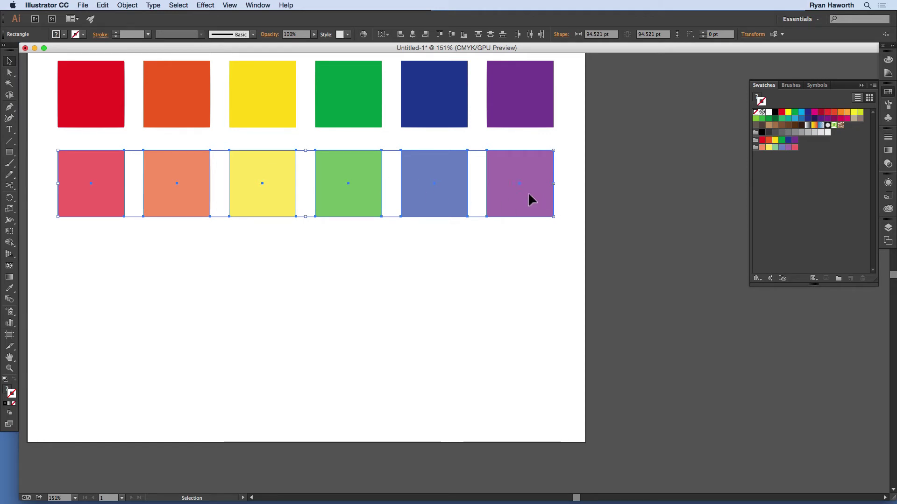
# Step: Duplicate the pastel row directly below itself and recolor the copy with the Not-so-brights swatch group
pyautogui.moveTo(526, 202); pyautogui.dragTo(528, 287)
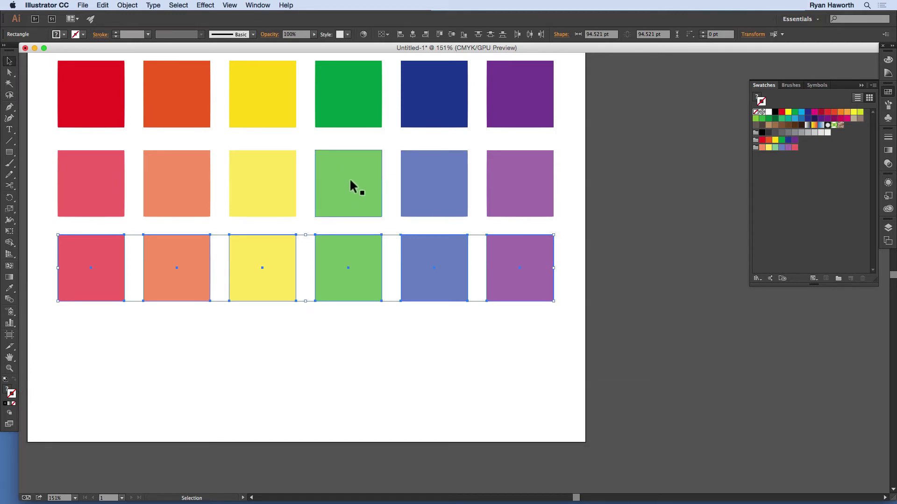
pyautogui.click(754, 147)
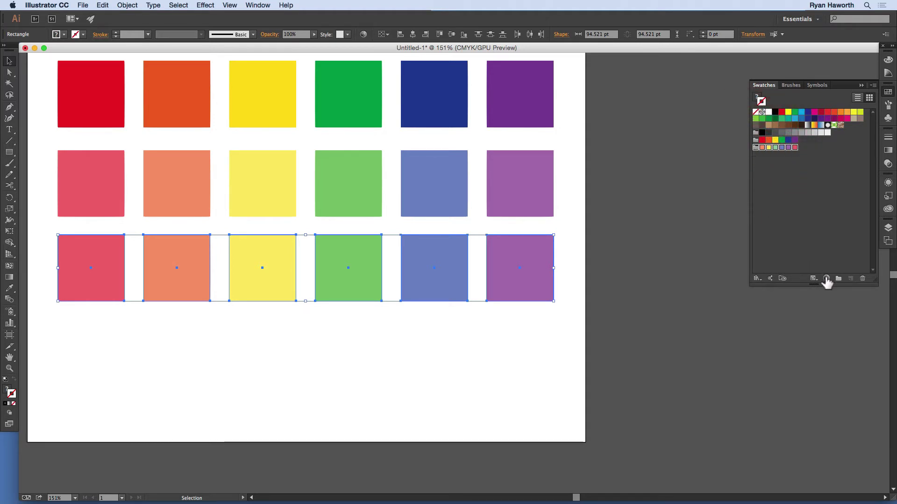
pyautogui.click(827, 279)
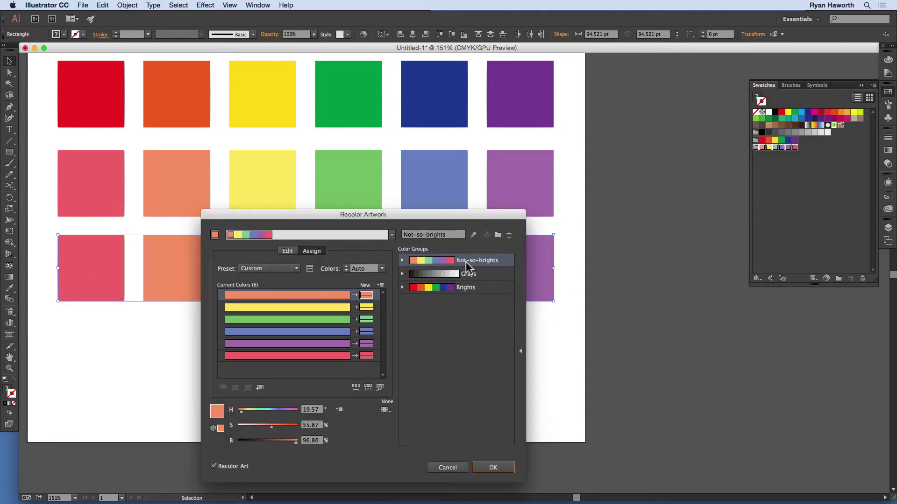
pyautogui.click(481, 467)
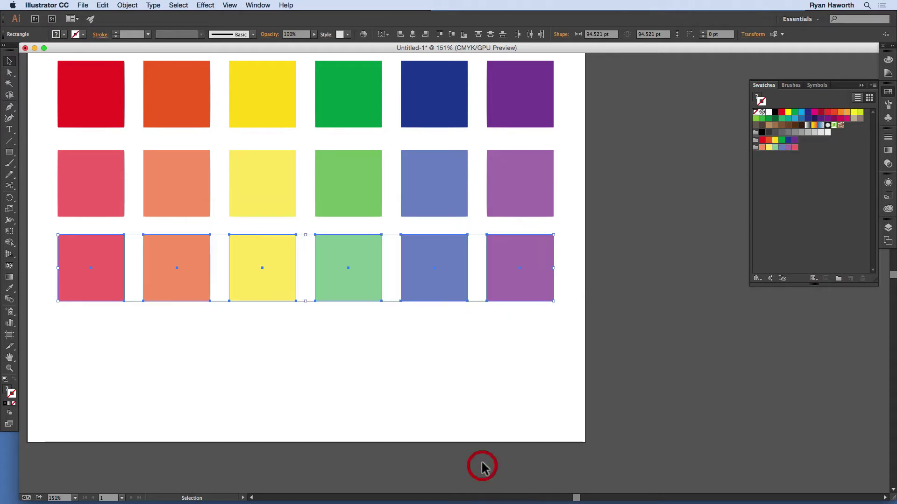
pyautogui.click(495, 353)
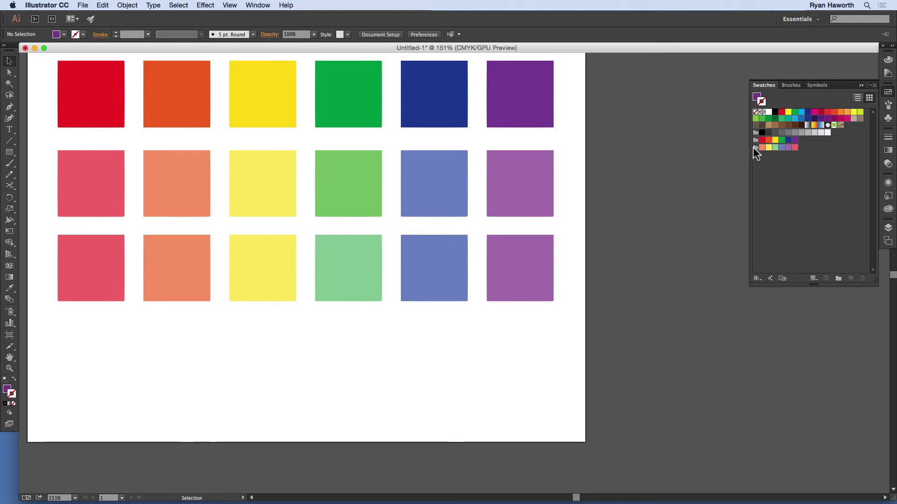
# Step: Open Recolor Artwork for the middle row of squares and position the dialog clear of that row
pyautogui.moveTo(559, 262); pyautogui.dragTo(564, 263)
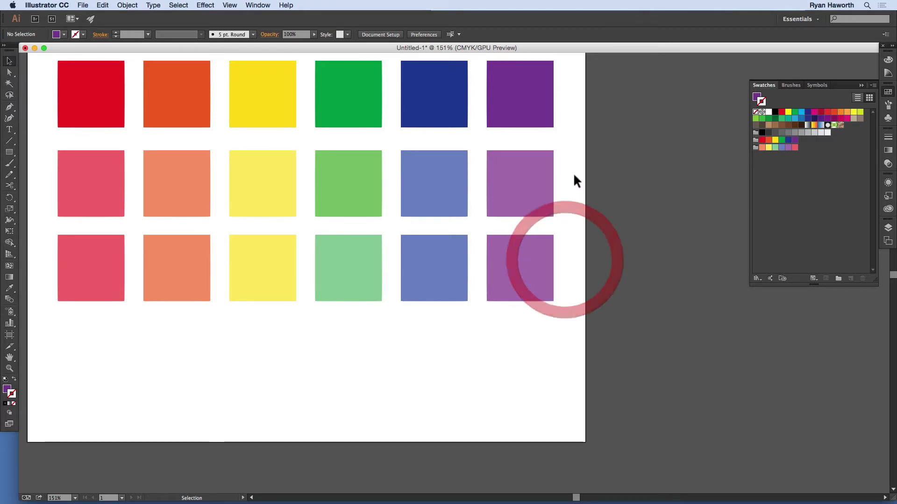
pyautogui.moveTo(575, 176); pyautogui.dragTo(72, 204)
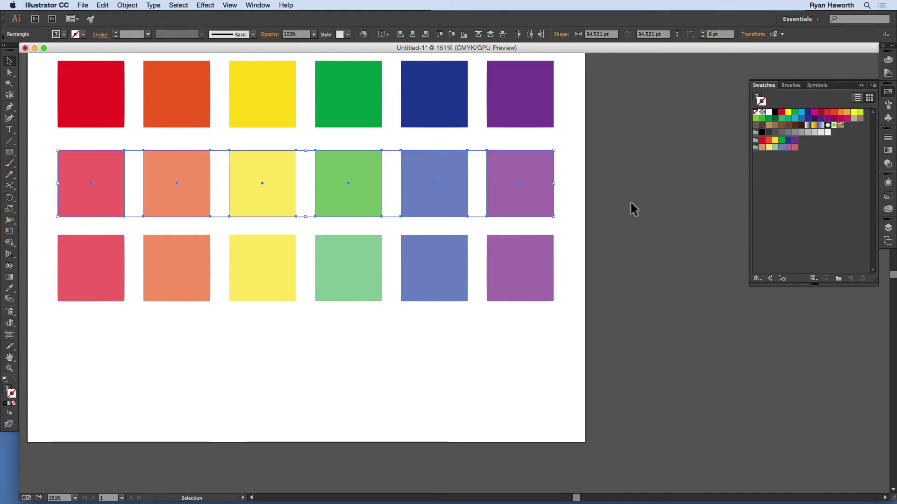
pyautogui.click(363, 34)
pyautogui.moveTo(398, 214); pyautogui.dragTo(355, 240)
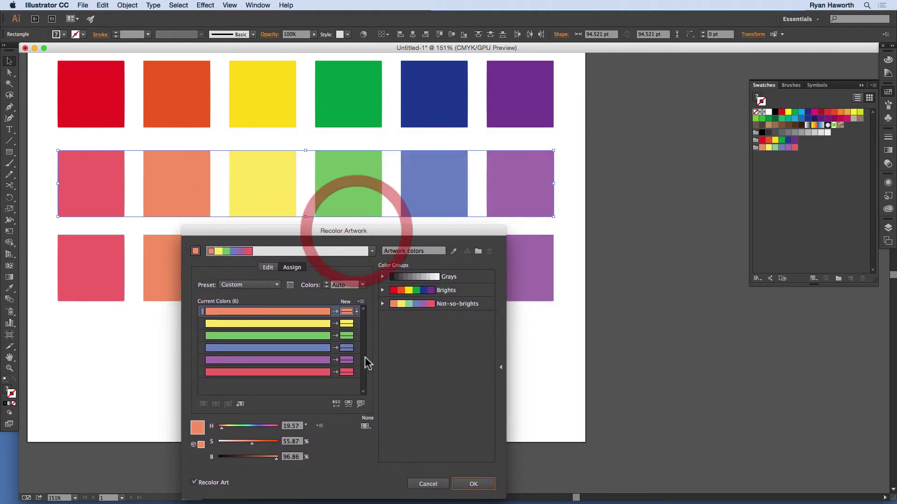
# Step: Try several random color orders and a random saturation and brightness change on the middle row, and restore the artwork's own colors
pyautogui.click(336, 403)
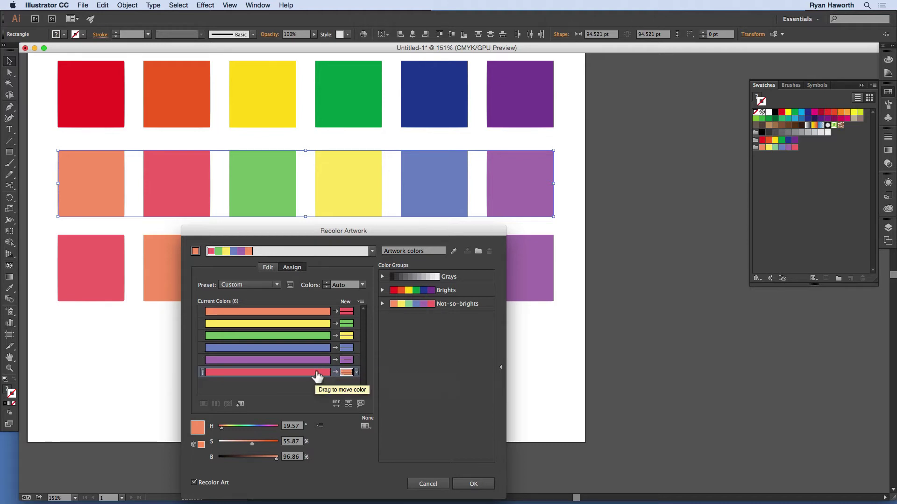
pyautogui.click(337, 403)
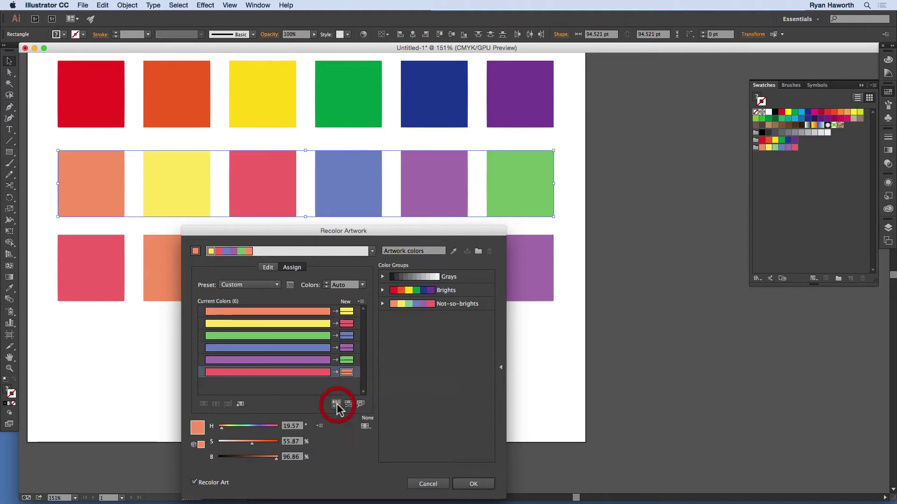
pyautogui.click(336, 404)
pyautogui.click(336, 404)
pyautogui.click(337, 405)
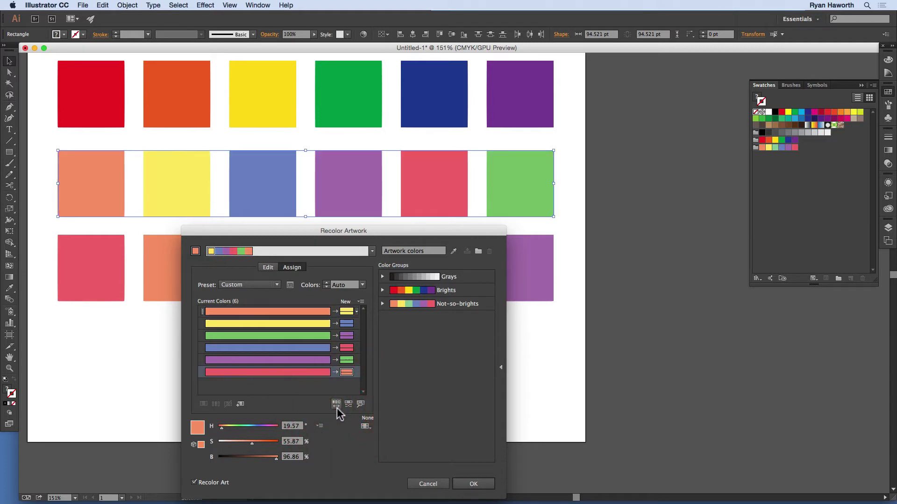
pyautogui.click(336, 404)
pyautogui.click(337, 405)
pyautogui.click(337, 405)
pyautogui.click(336, 405)
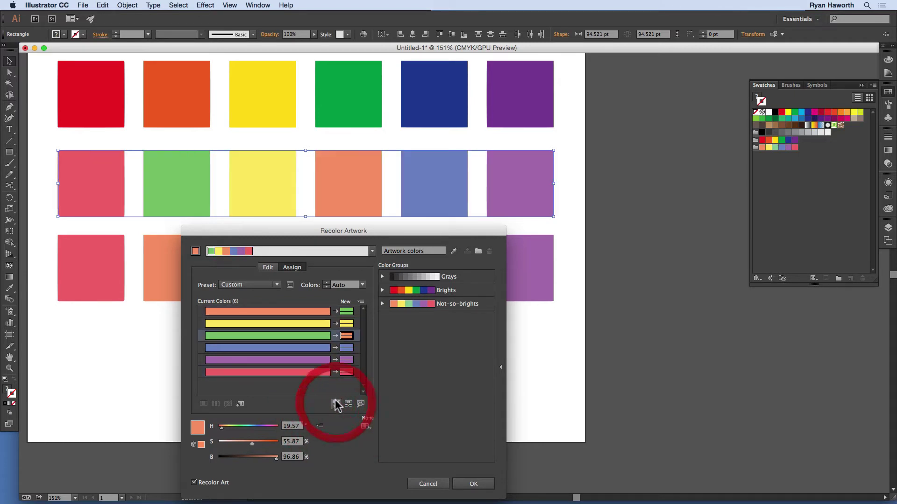
pyautogui.click(336, 404)
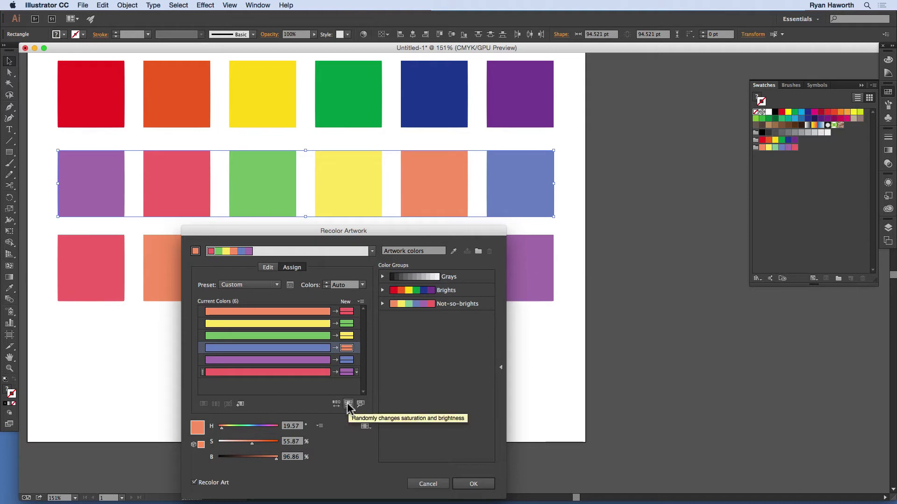
pyautogui.click(348, 404)
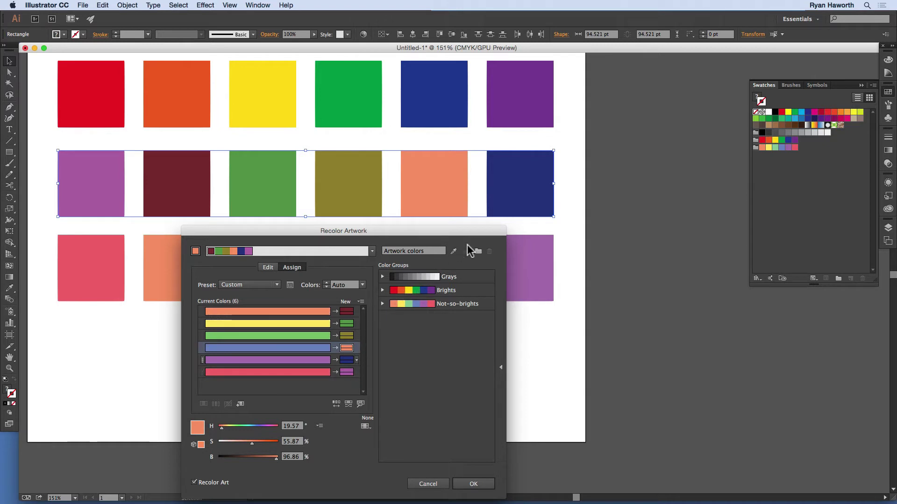
pyautogui.click(454, 252)
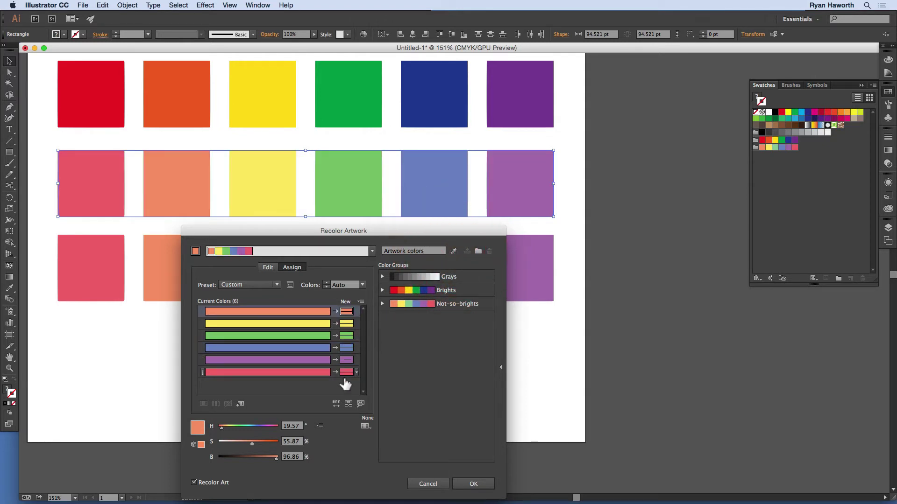
# Step: Randomize the middle row's saturation and brightness, and locate its green in the artwork by isolating that color
pyautogui.click(350, 405)
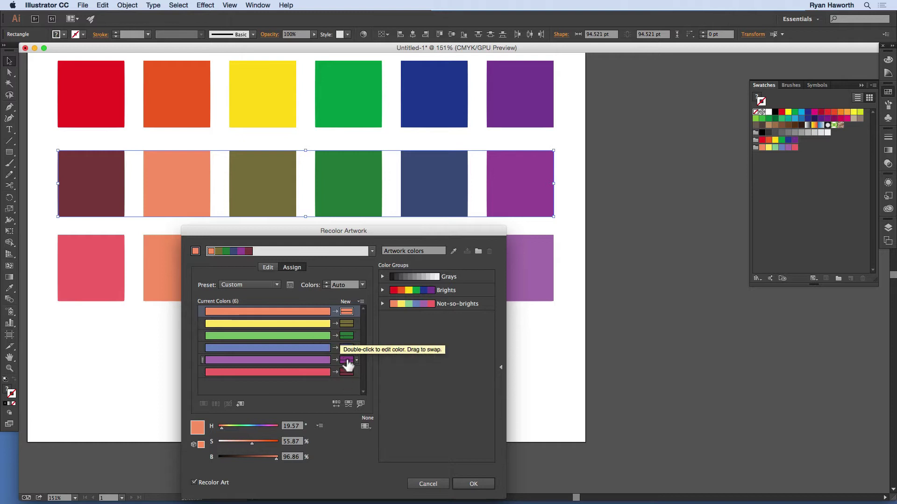
pyautogui.click(361, 404)
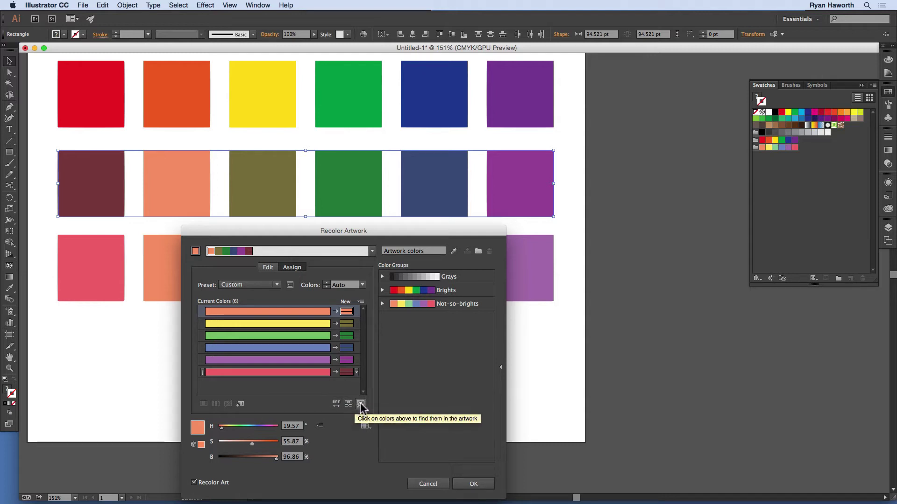
pyautogui.click(360, 404)
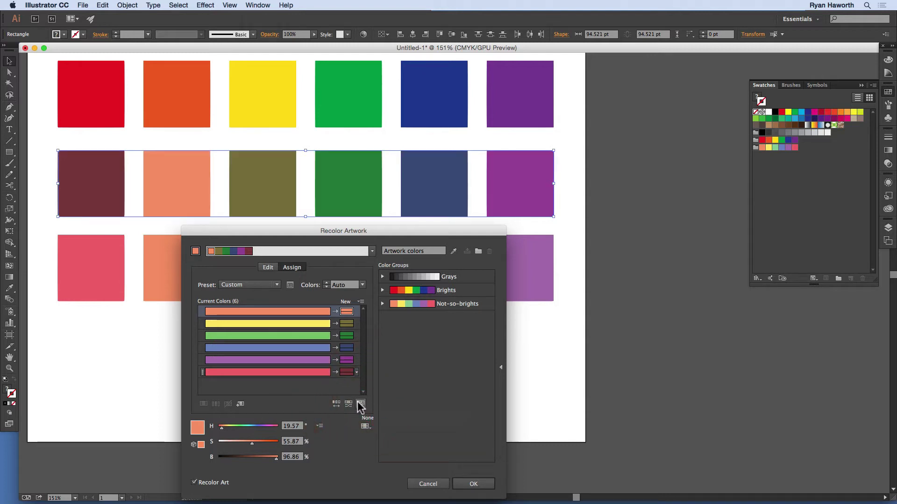
pyautogui.click(360, 404)
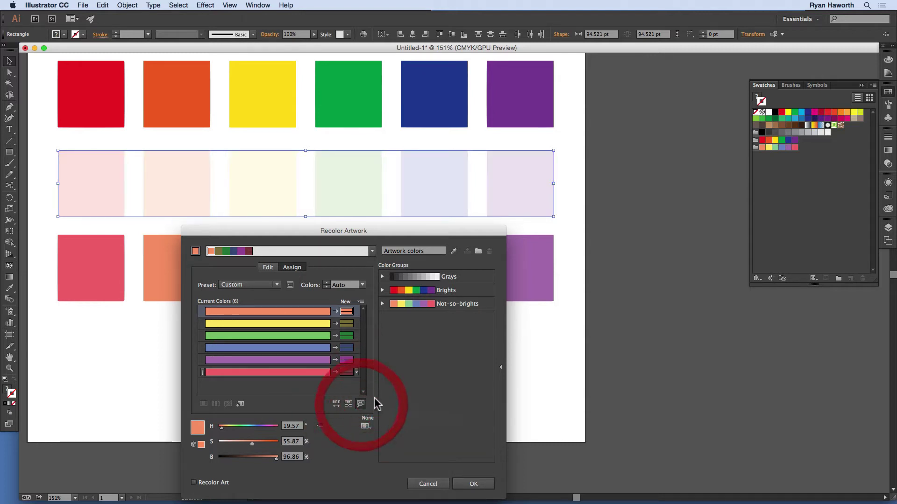
pyautogui.click(302, 335)
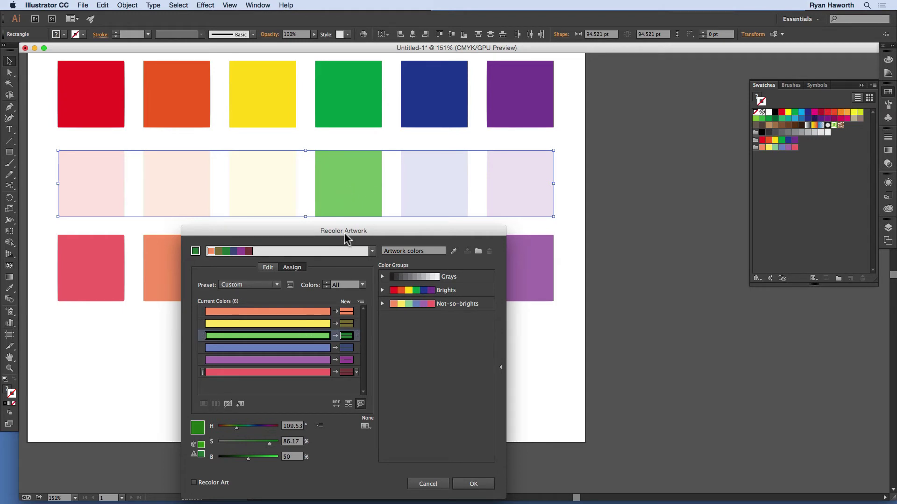
pyautogui.moveTo(345, 235); pyautogui.dragTo(484, 238)
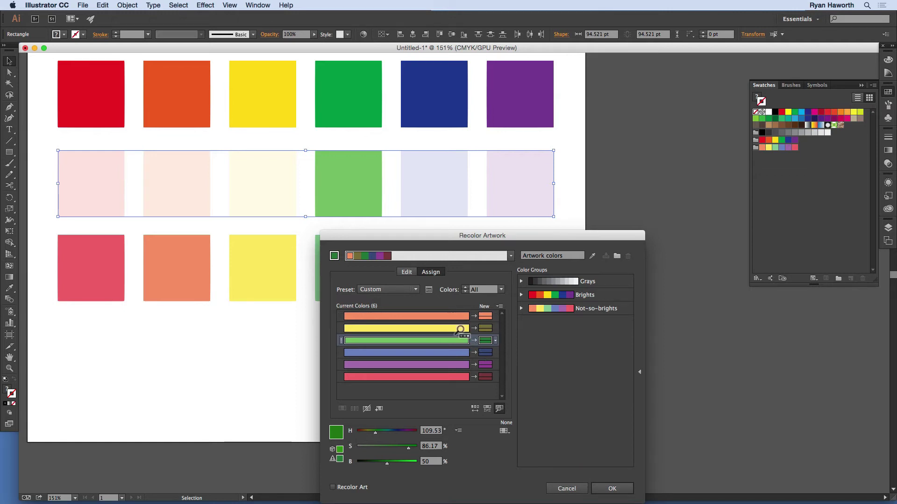
# Step: Try the Analogous harmony rule on the middle row using the dark green as base color, and accept the dialog
pyautogui.click(511, 255)
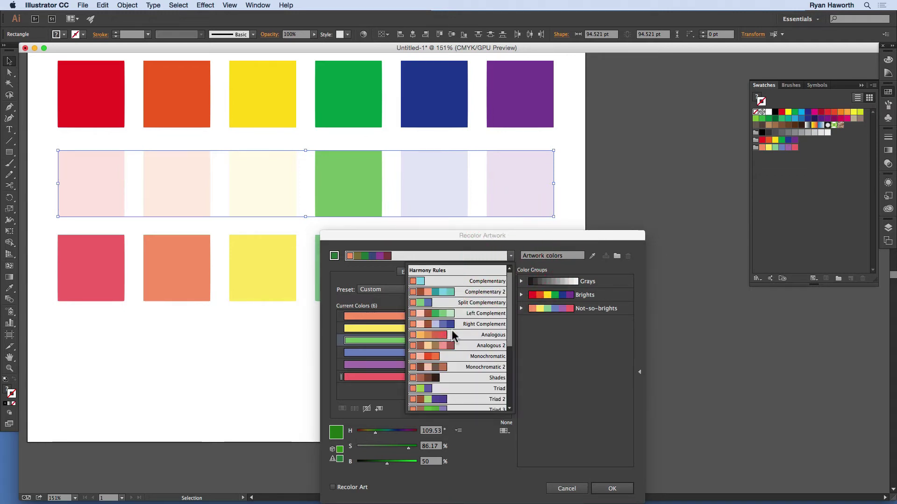
pyautogui.click(334, 255)
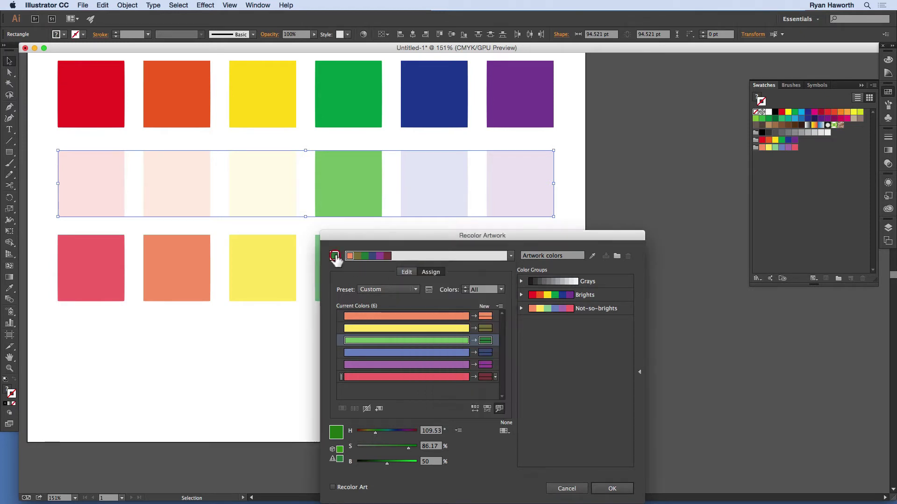
pyautogui.click(335, 256)
pyautogui.click(511, 257)
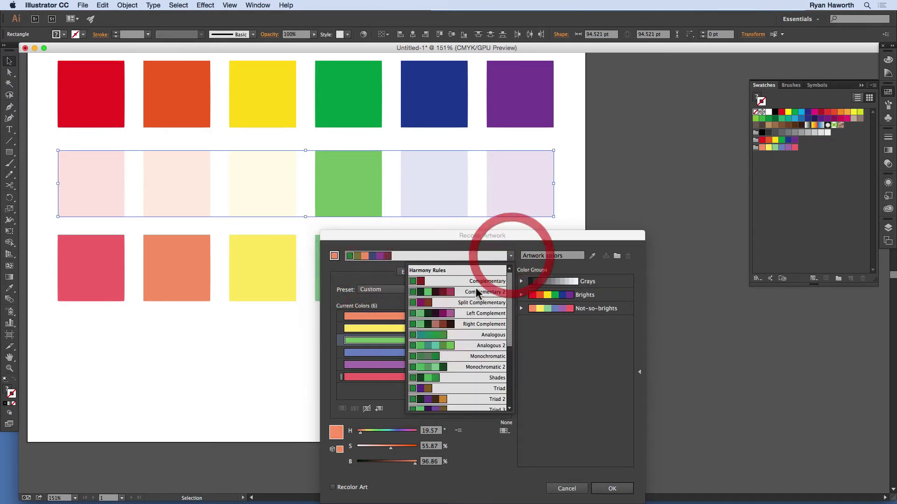
pyautogui.click(435, 337)
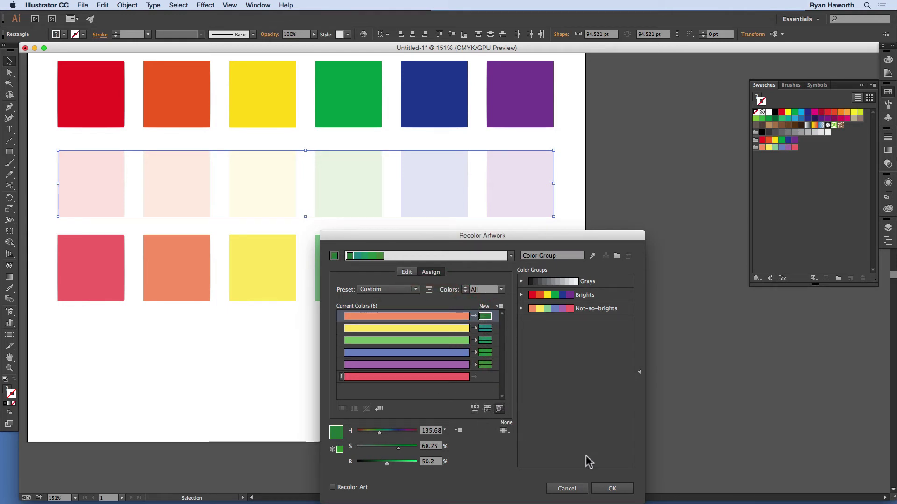
pyautogui.click(612, 488)
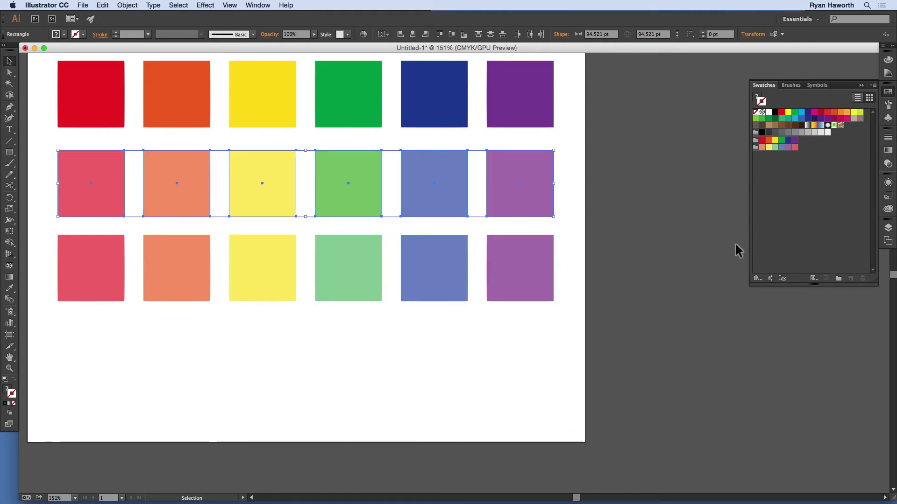
# Step: Recolor the middle row with the Analogous harmony rule based on the orange, with Recolor Art enabled
pyautogui.click(364, 35)
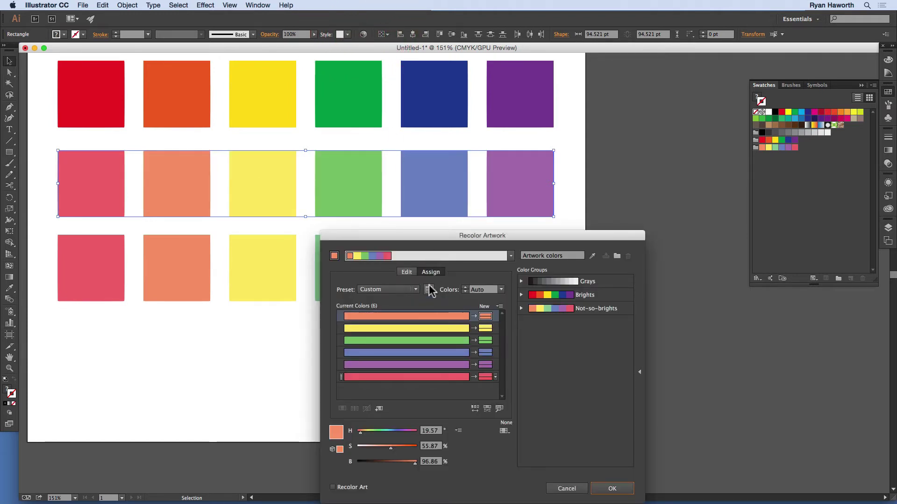
pyautogui.click(511, 256)
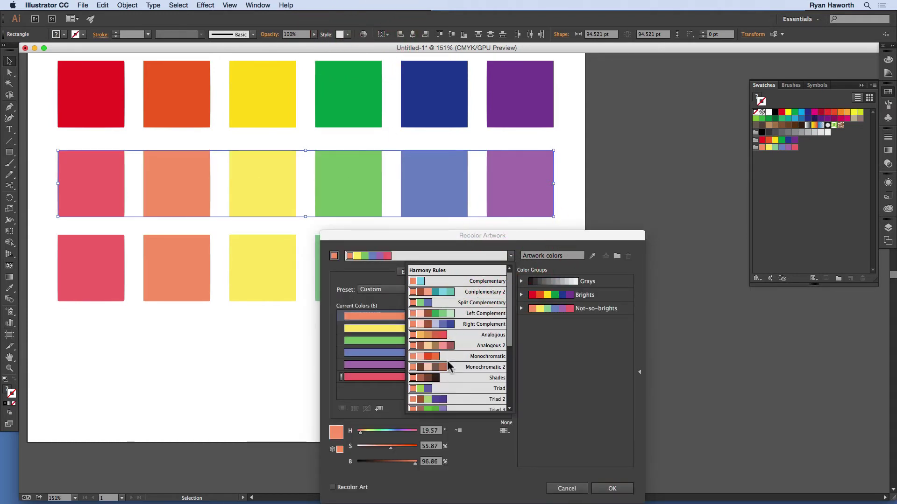
pyautogui.click(439, 337)
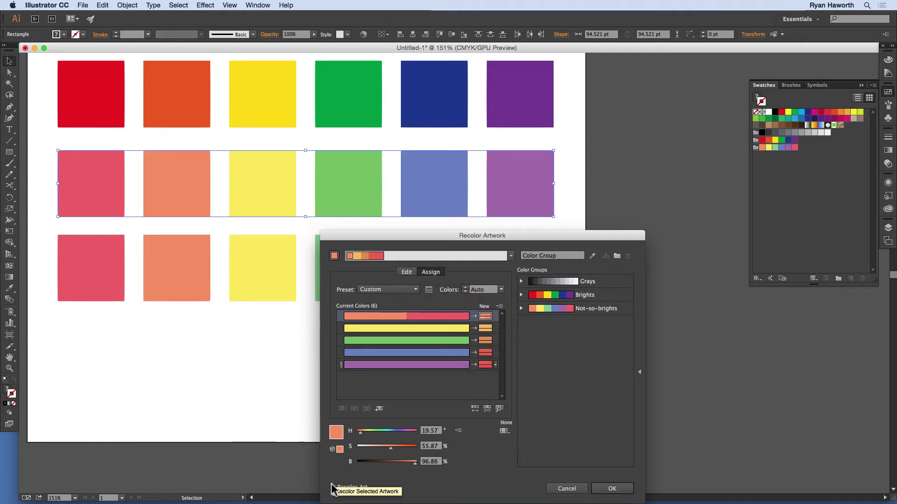
pyautogui.moveTo(411, 237); pyautogui.dragTo(422, 181)
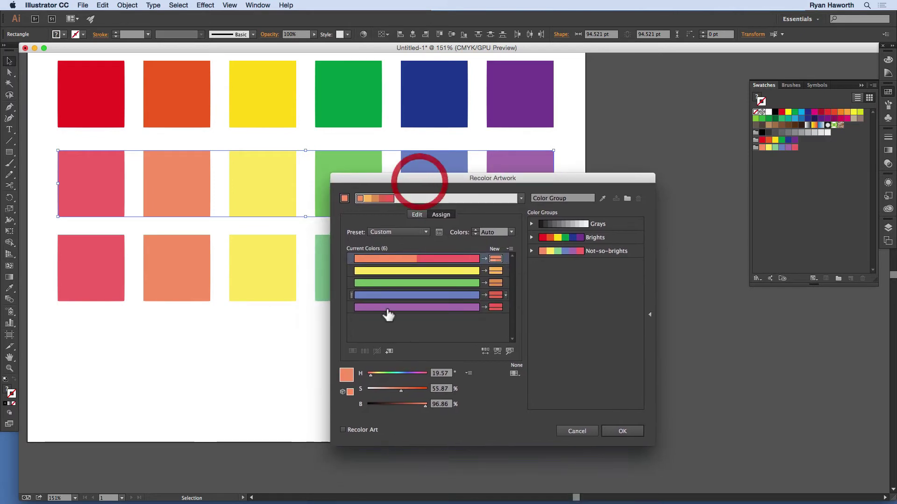
pyautogui.click(343, 430)
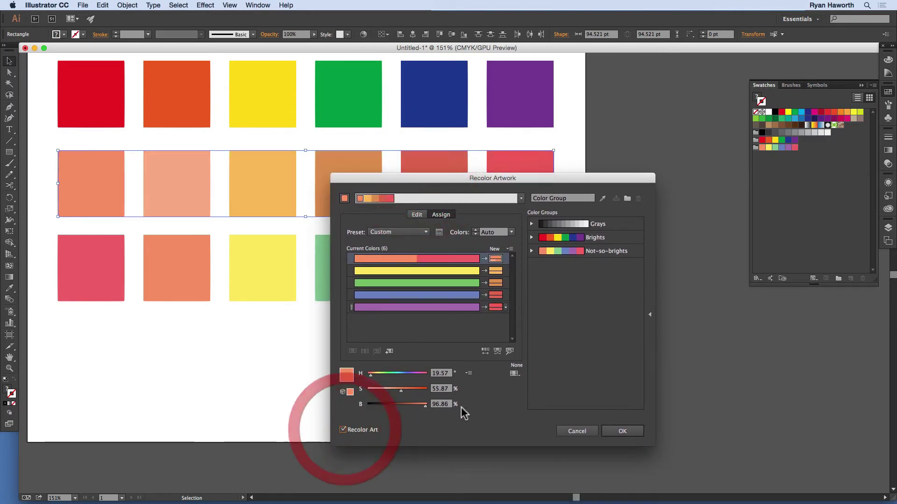
pyautogui.click(622, 430)
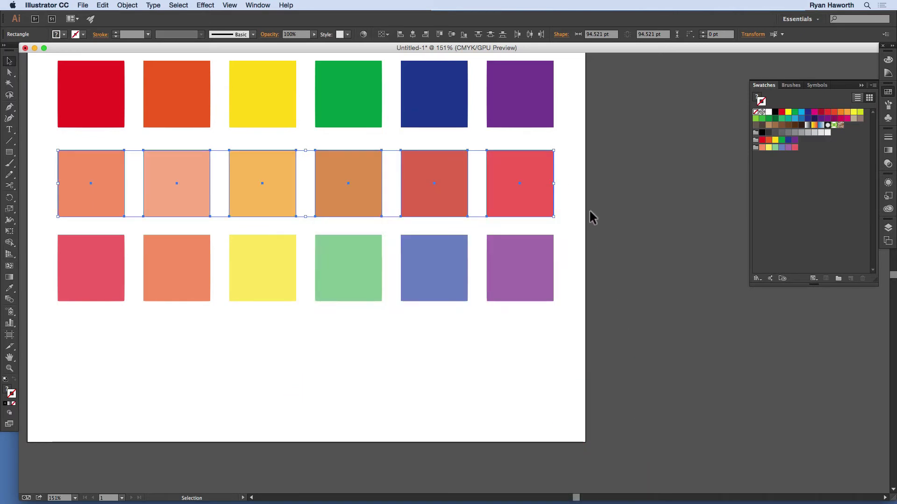
# Step: Reopen Recolor Artwork for the middle row and isolate its current colors one by one to locate each in the artwork
pyautogui.click(362, 34)
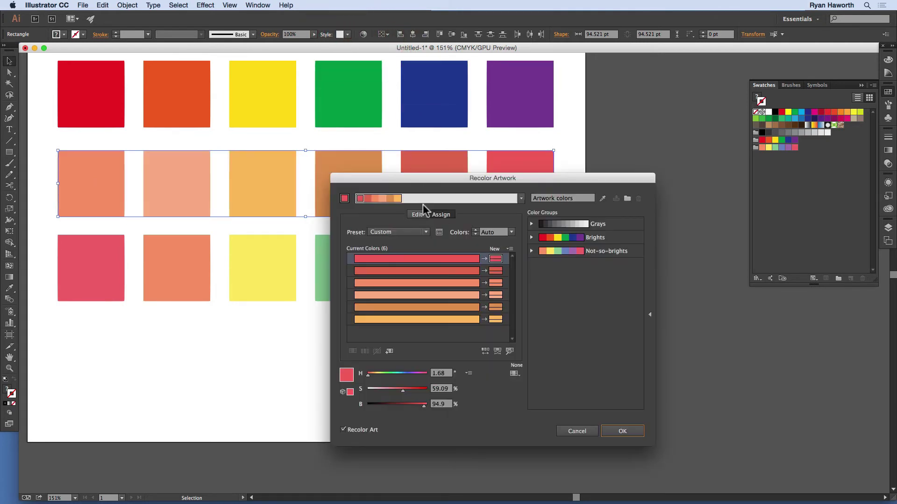
pyautogui.moveTo(495, 181); pyautogui.dragTo(446, 240)
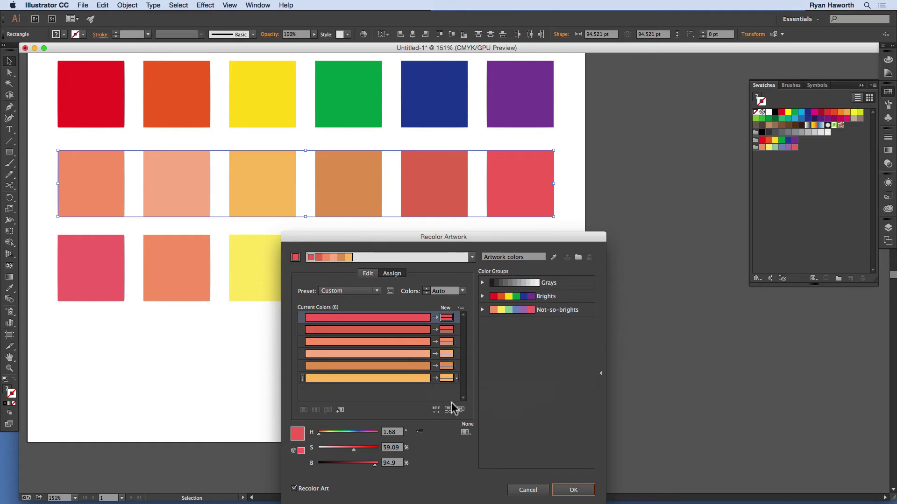
pyautogui.click(460, 409)
pyautogui.click(417, 346)
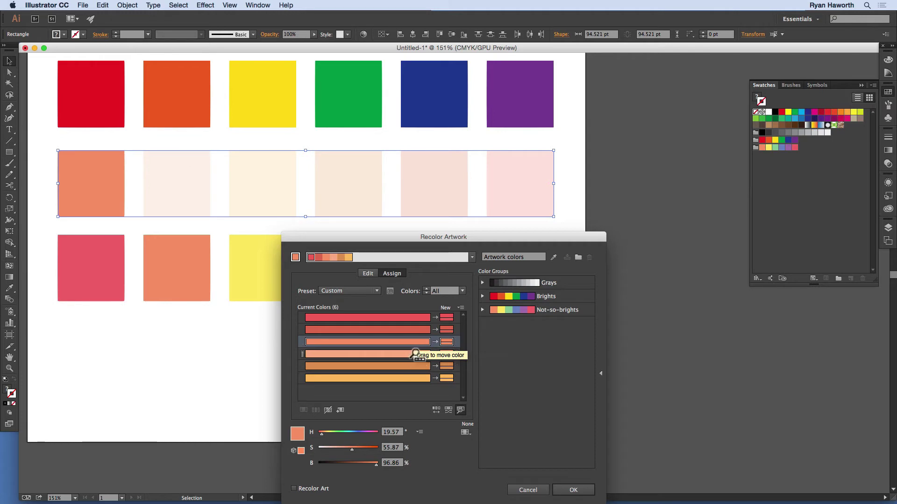
pyautogui.click(413, 354)
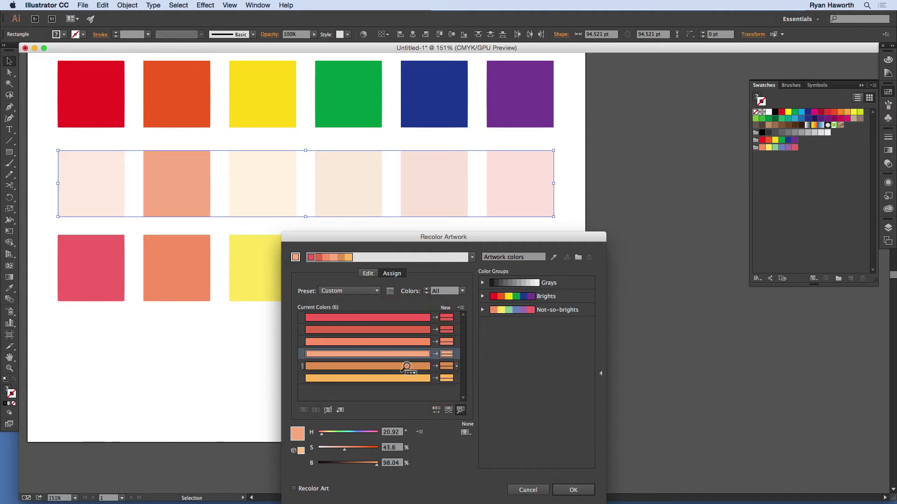
pyautogui.click(406, 367)
pyautogui.click(412, 332)
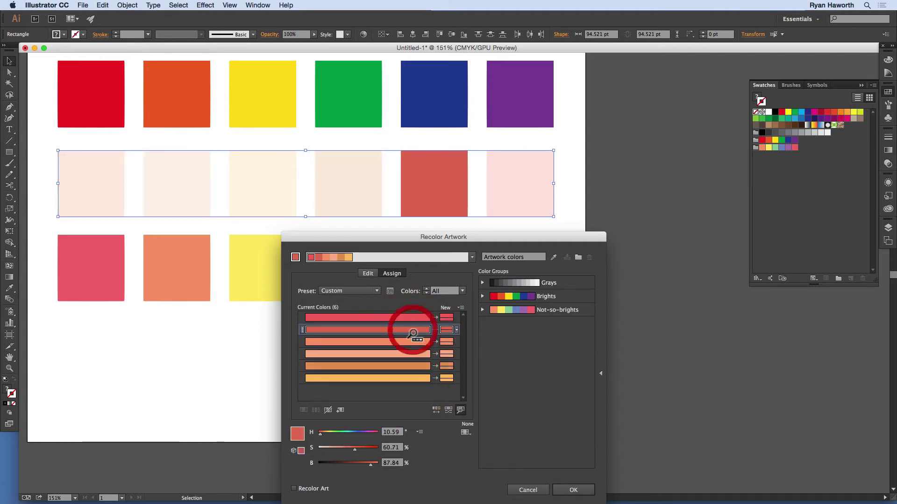
pyautogui.click(410, 378)
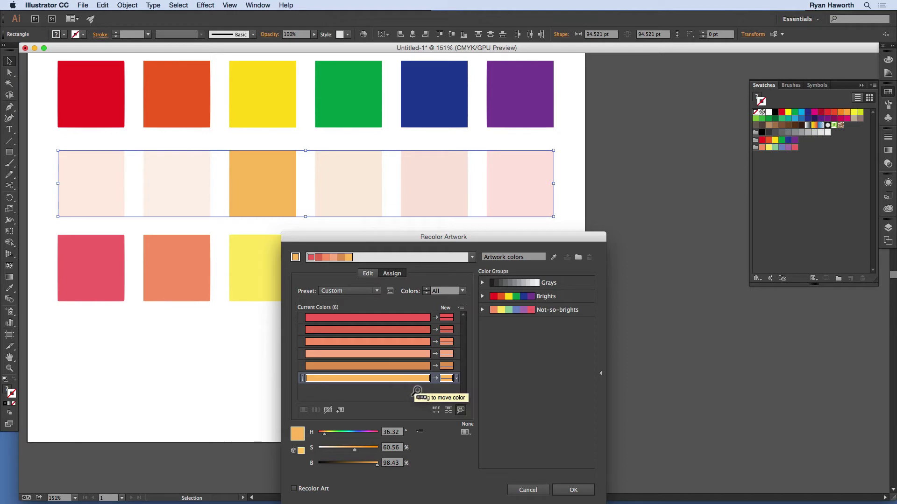
# Step: Stop isolating colors and assign the Not-so-brights color group to the middle row with Recolor Art enabled
pyautogui.click(460, 410)
pyautogui.click(511, 310)
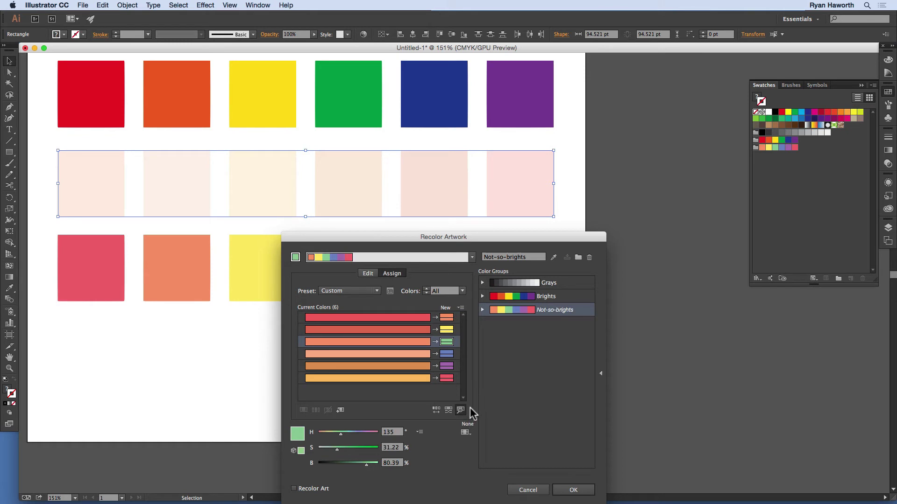
pyautogui.click(527, 310)
pyautogui.click(293, 488)
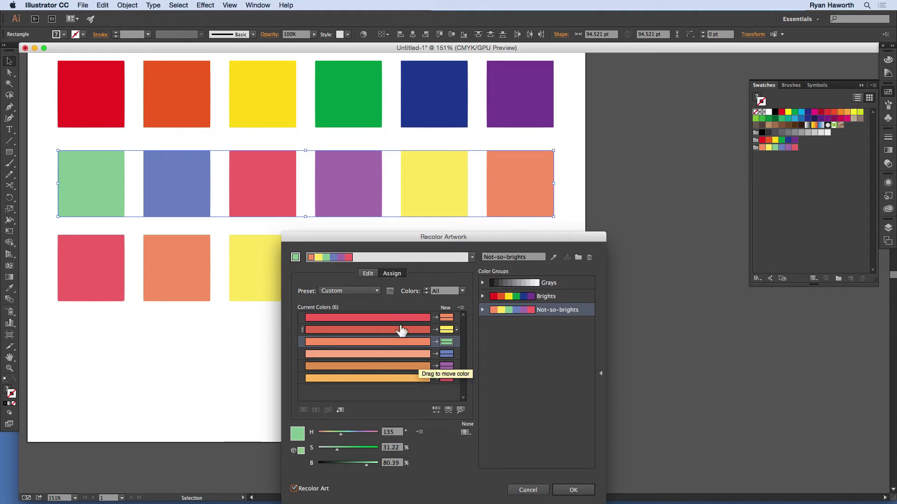
# Step: Examine the preset, color count and colorize method choices in Color Reduction Options, leaving without applying changes
pyautogui.click(390, 291)
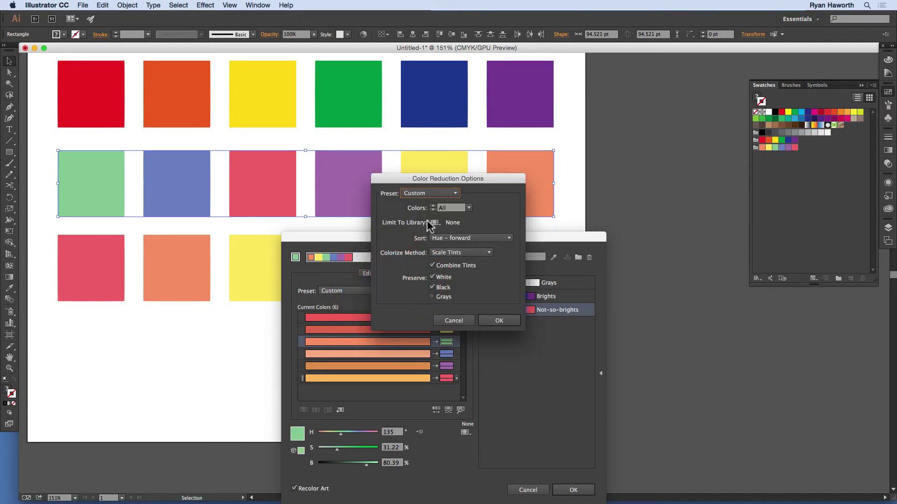
pyautogui.click(470, 208)
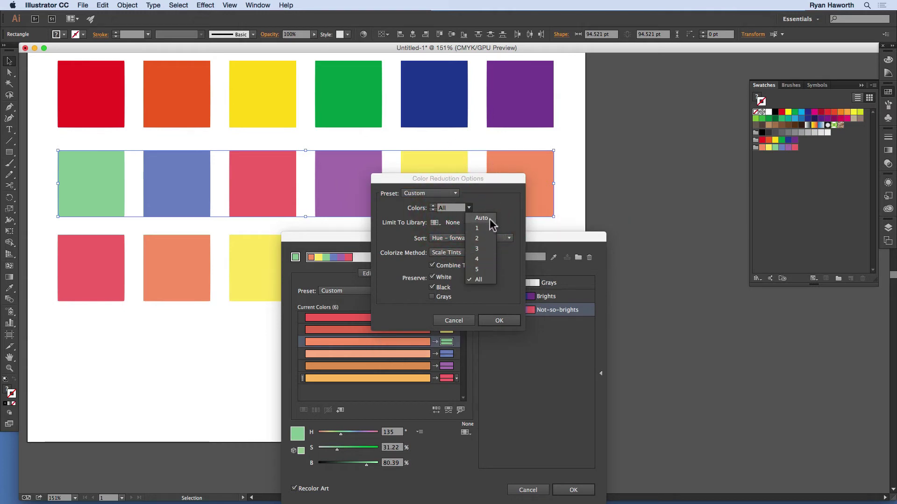
pyautogui.click(478, 279)
pyautogui.click(456, 320)
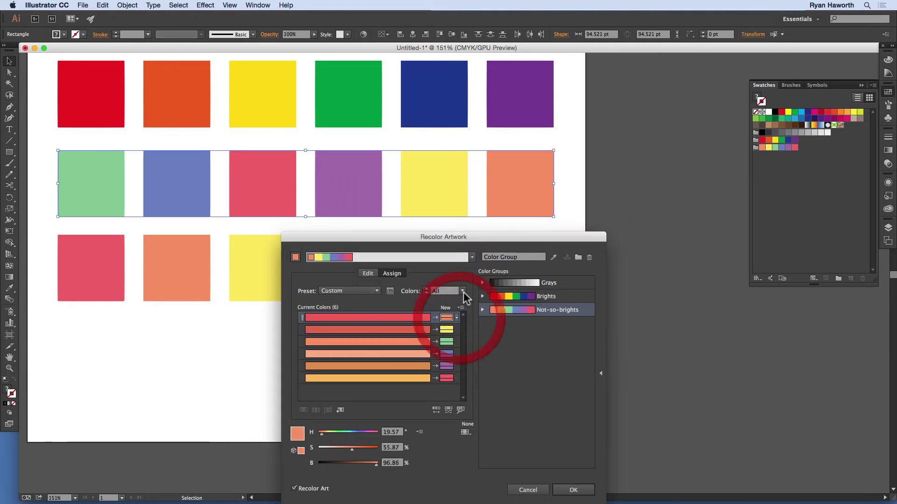
pyautogui.click(390, 291)
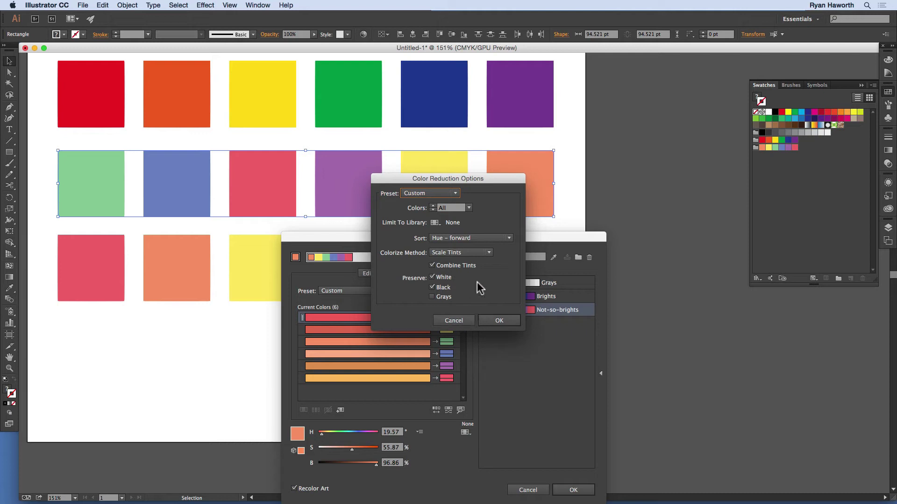
pyautogui.click(438, 193)
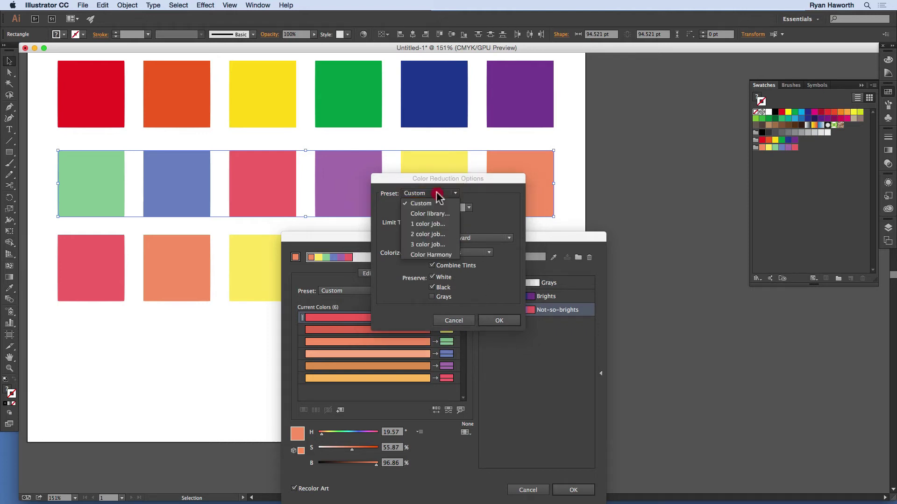
pyautogui.click(437, 193)
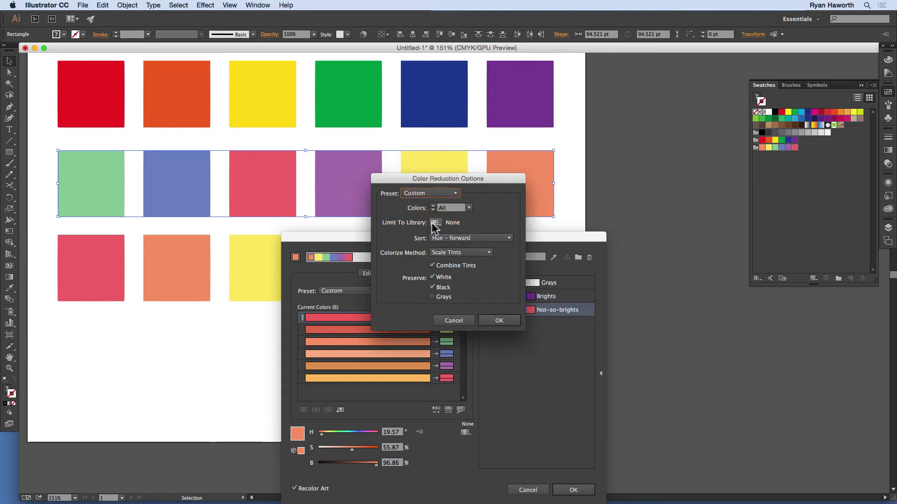
pyautogui.click(457, 255)
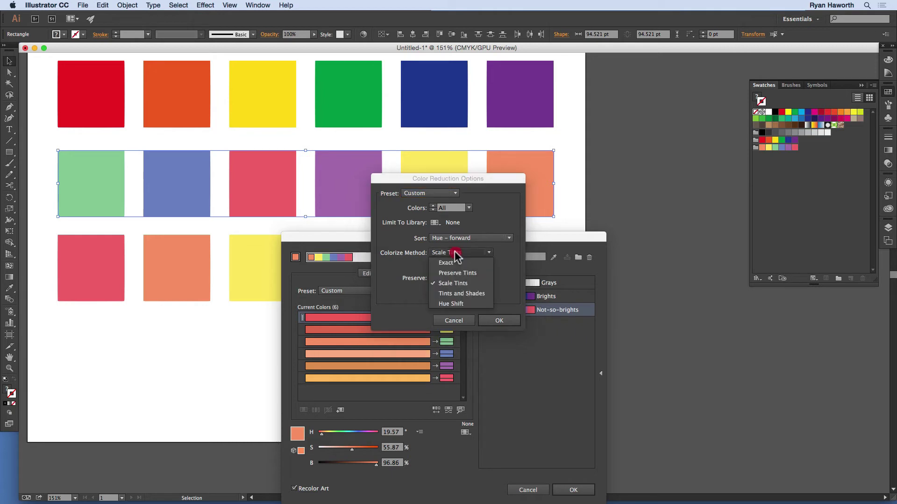
pyautogui.click(502, 262)
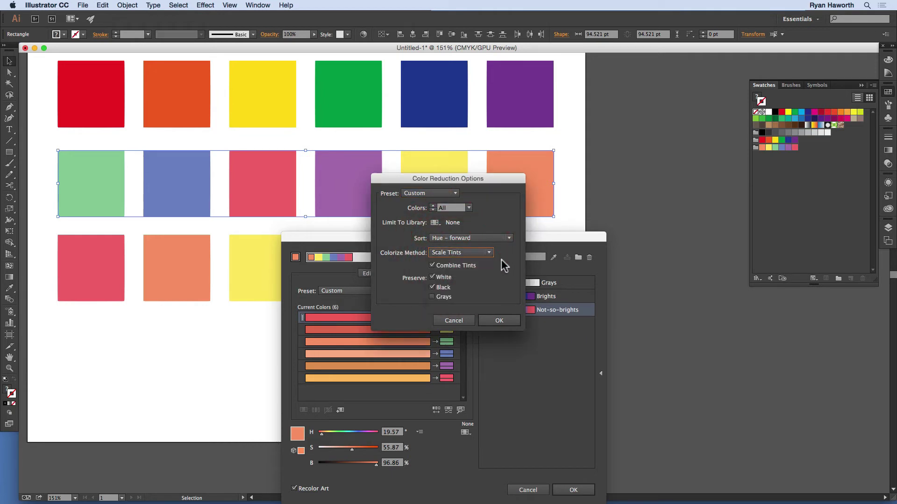
pyautogui.click(457, 320)
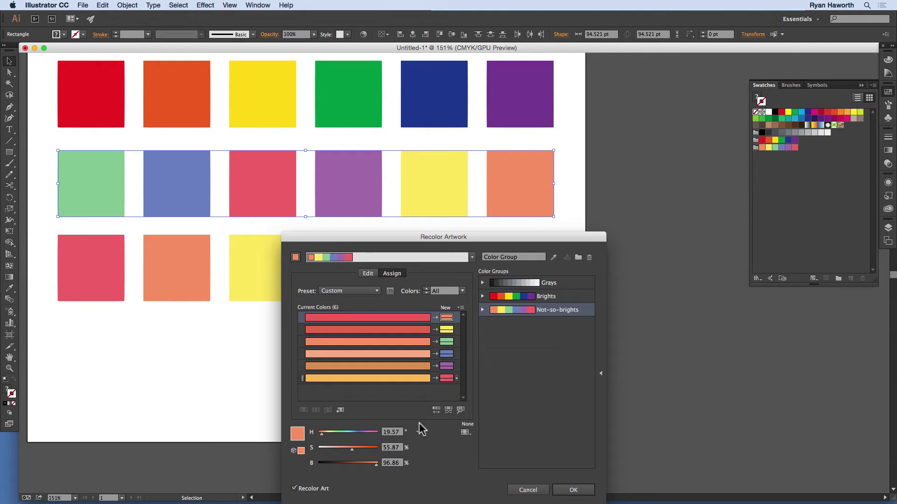
# Step: Compare the smooth wheel, segmented wheel and color bars displays for editing the row's colors, ending on the smooth wheel
pyautogui.click(367, 274)
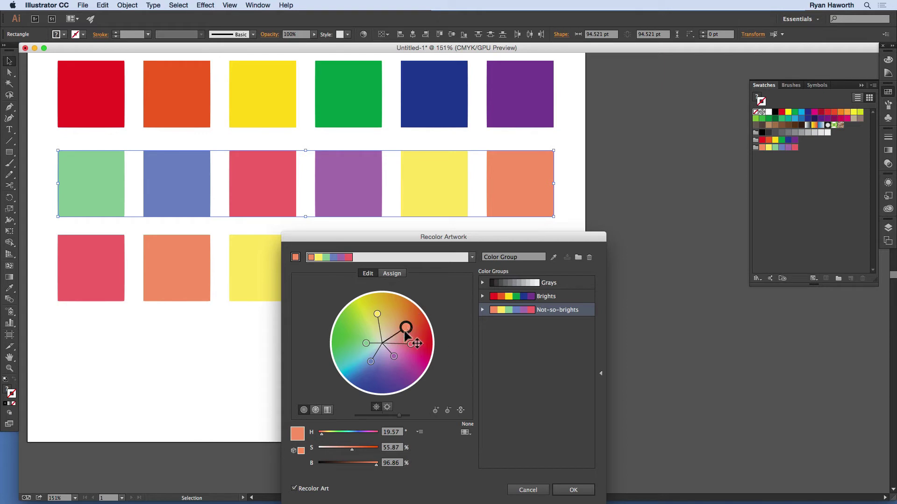
pyautogui.click(315, 410)
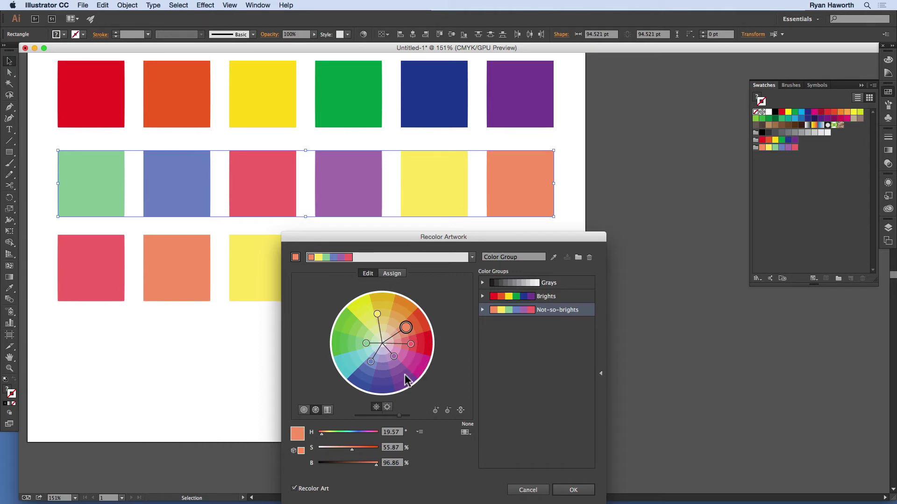
pyautogui.click(327, 411)
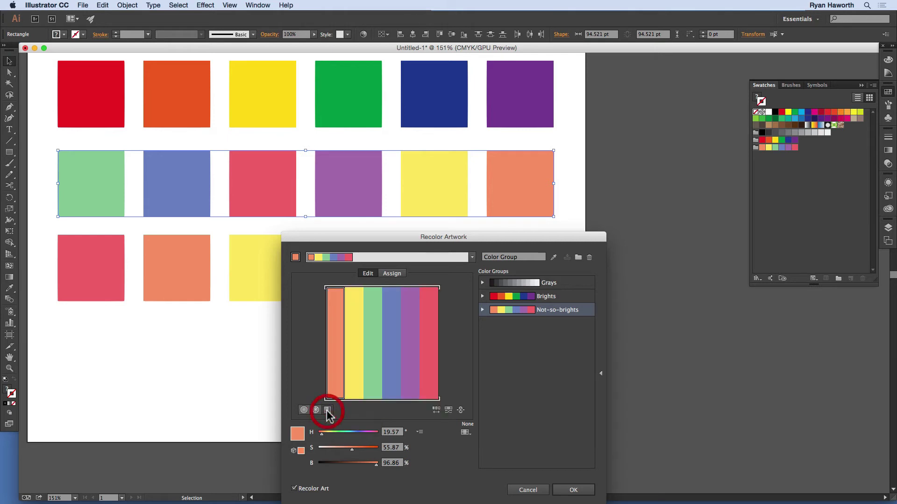
pyautogui.click(304, 410)
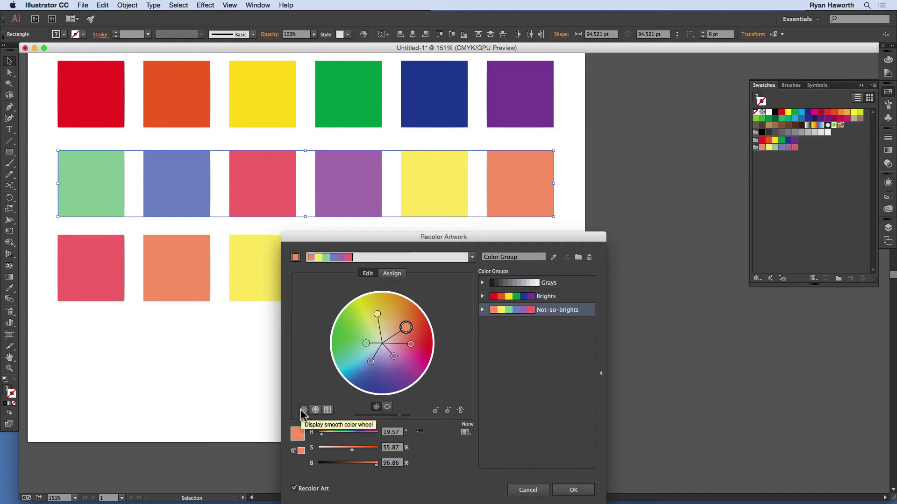
# Step: Show brightness and hue on the wheel, shift the orange to about 18.65° hue and 100% brightness, and return to saturation and hue
pyautogui.click(387, 407)
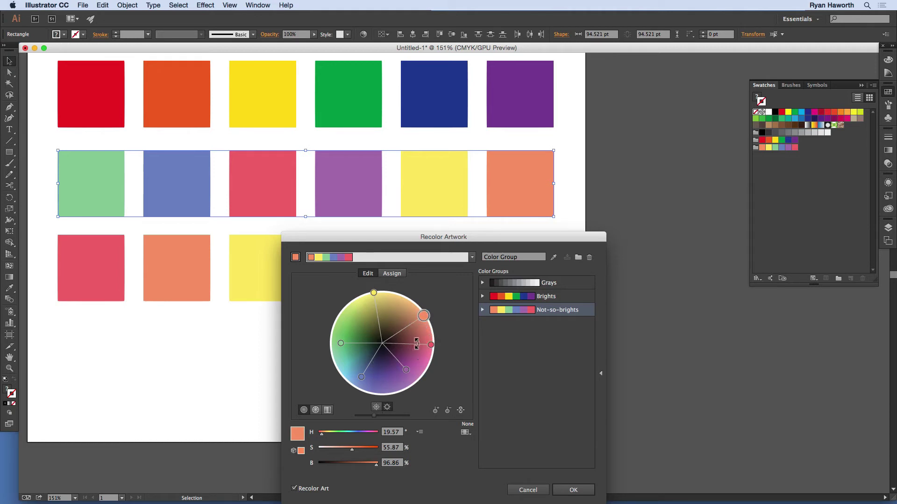
pyautogui.moveTo(424, 313)
pyautogui.mouseDown()
pyautogui.moveTo(390, 344)
pyautogui.moveTo(425, 316)
pyautogui.mouseUp()
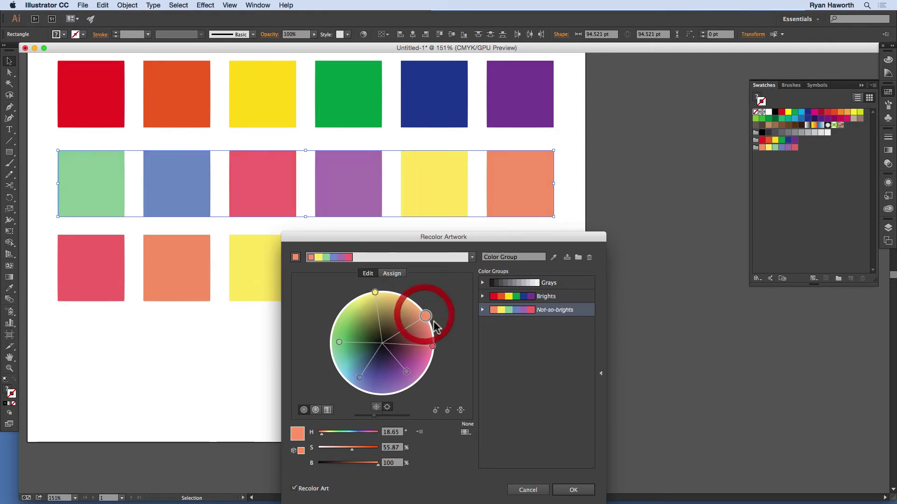
pyautogui.click(376, 406)
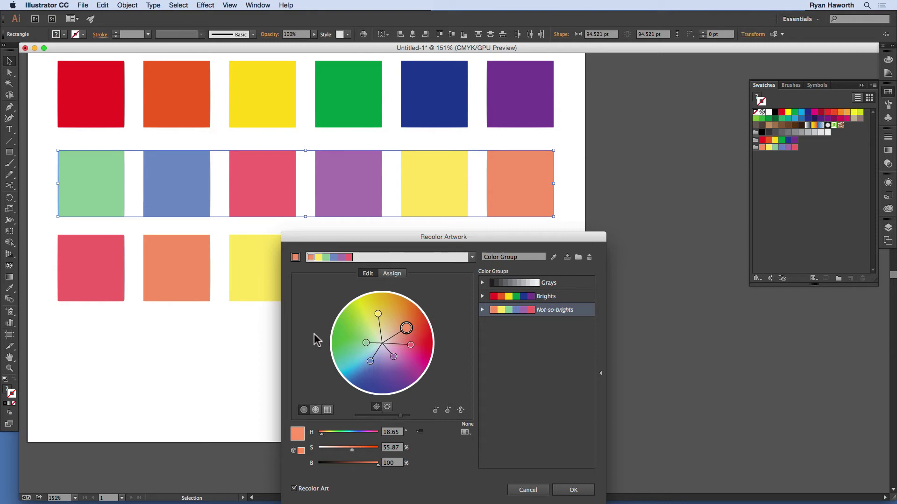
# Step: Rotate all linked colors together by moving the orange on the wheel to a bright red of about 346° hue and 100% saturation
pyautogui.click(385, 280)
pyautogui.click(368, 273)
pyautogui.moveTo(406, 328)
pyautogui.mouseDown()
pyautogui.moveTo(400, 307)
pyautogui.moveTo(411, 323)
pyautogui.moveTo(413, 308)
pyautogui.moveTo(429, 340)
pyautogui.moveTo(431, 327)
pyautogui.moveTo(433, 351)
pyautogui.mouseUp()
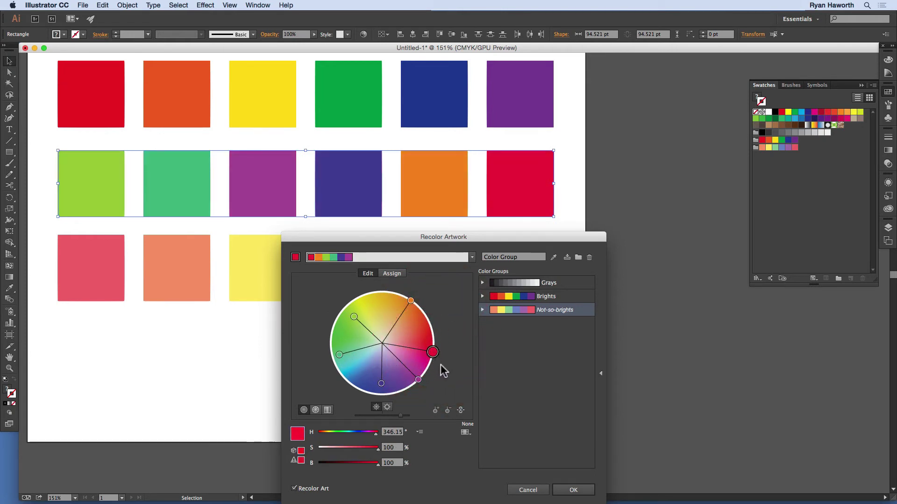
# Step: Unlink the harmony colors, individually adjust the red, purple, blue (about 235° hue) and green (about 134° hue), and relink them
pyautogui.click(460, 410)
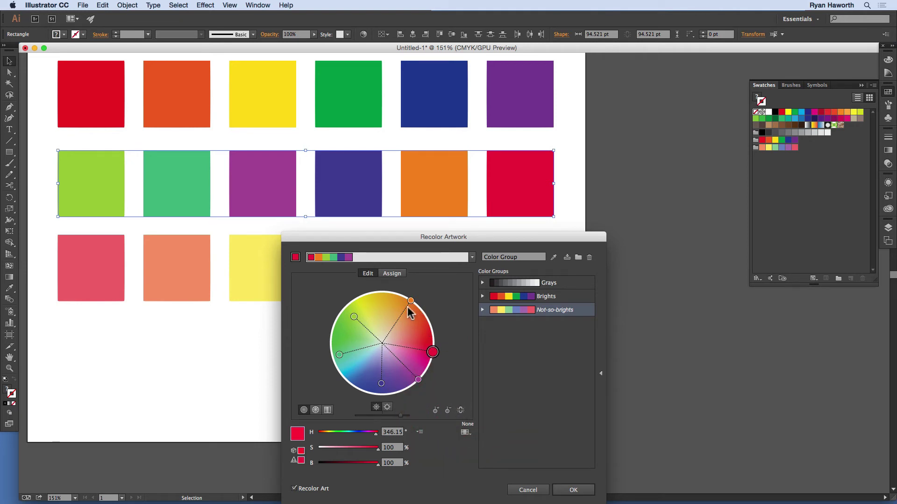
pyautogui.moveTo(432, 352)
pyautogui.mouseDown()
pyautogui.moveTo(444, 345)
pyautogui.moveTo(433, 322)
pyautogui.moveTo(435, 343)
pyautogui.mouseUp()
pyautogui.click(419, 380)
pyautogui.moveTo(419, 383)
pyautogui.mouseDown()
pyautogui.moveTo(428, 377)
pyautogui.moveTo(366, 391)
pyautogui.mouseUp()
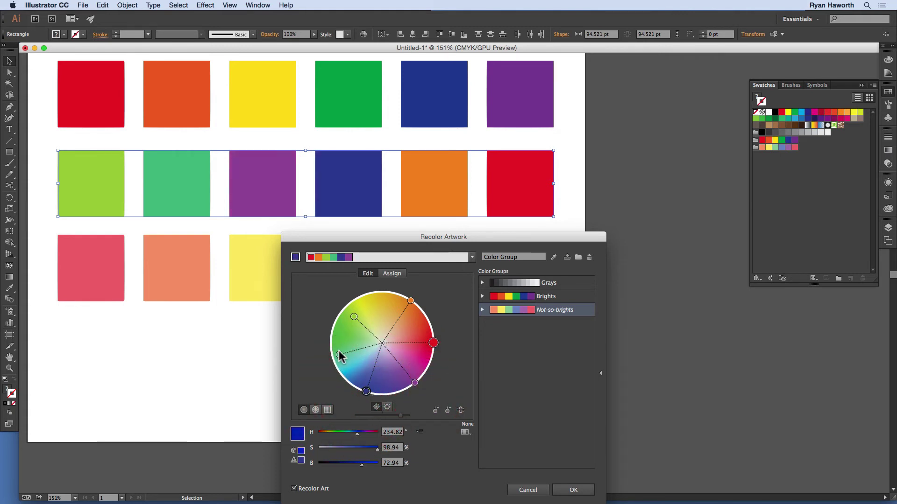
pyautogui.moveTo(339, 354); pyautogui.dragTo(337, 343)
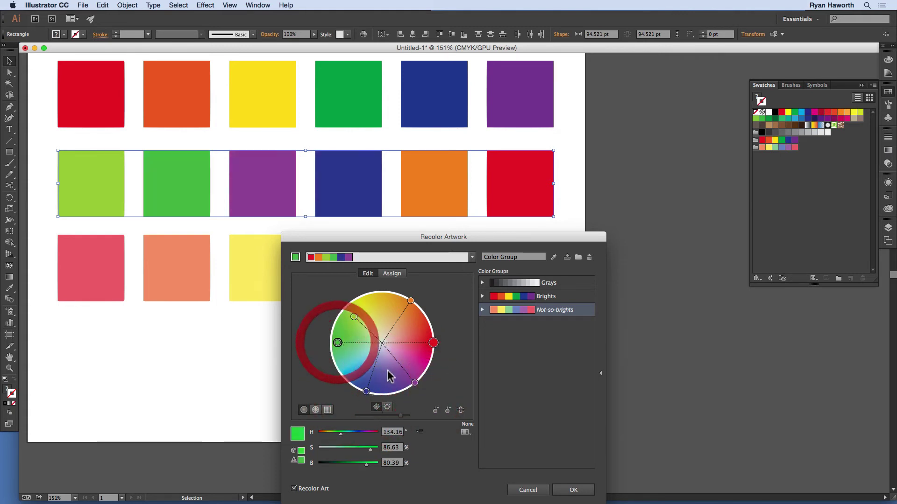
pyautogui.click(461, 410)
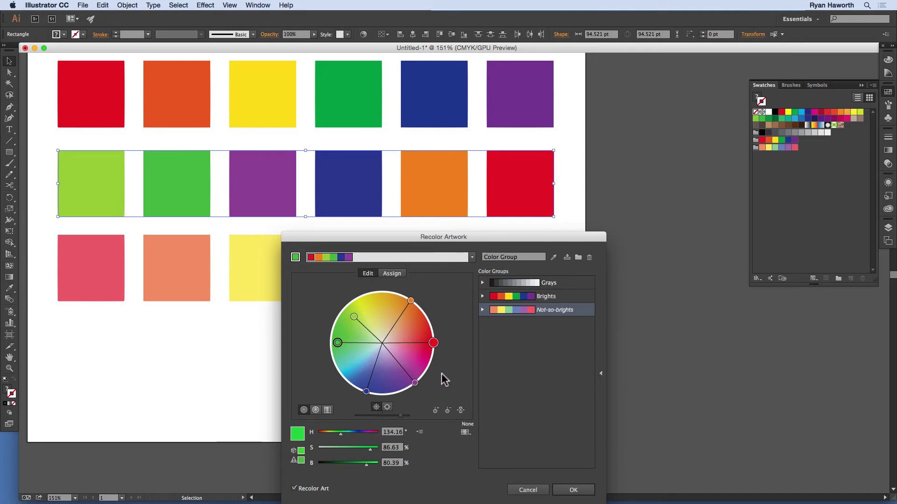
# Step: Restore the original artwork colors, reapply the Not-so-brights color group and show its color assignments
pyautogui.click(554, 258)
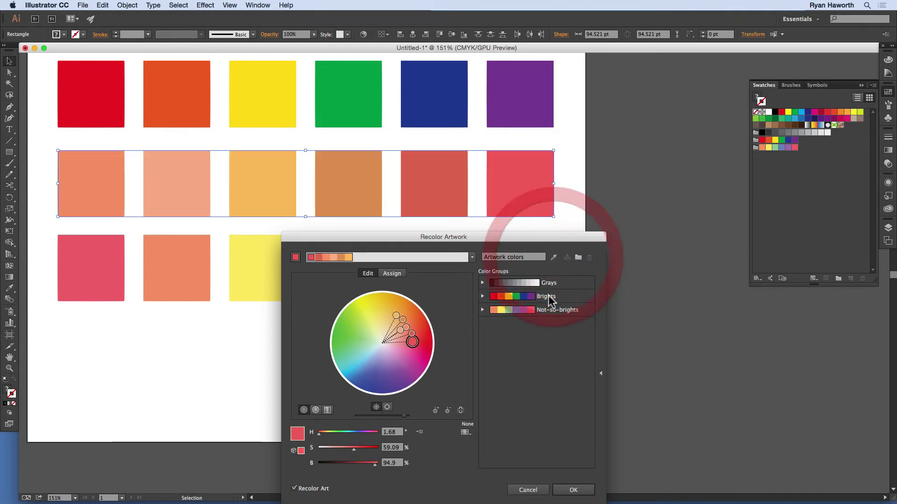
pyautogui.click(508, 311)
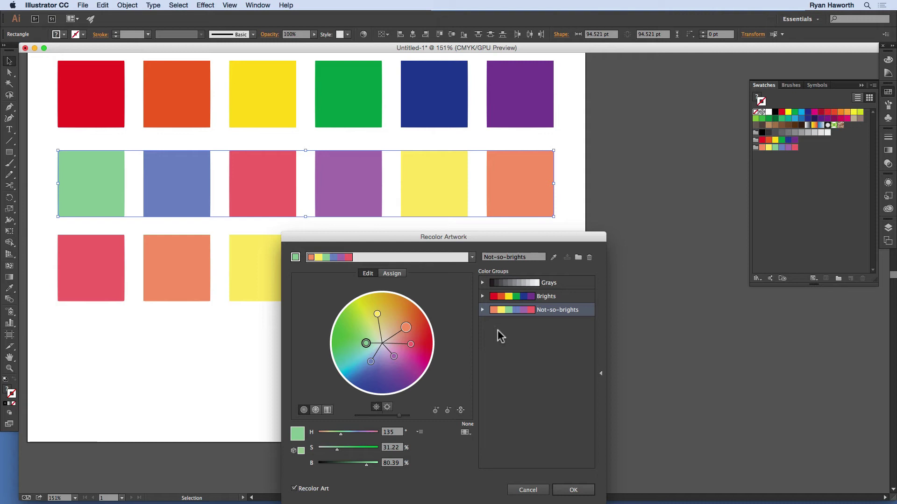
pyautogui.click(400, 274)
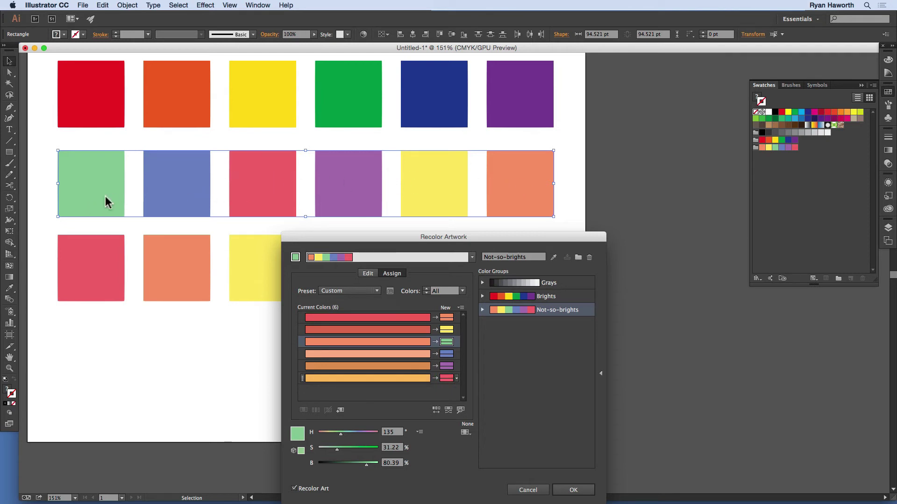
# Step: Swap the first and last current colors so yellow-orange maps to the new orange and red maps to the new pinkish red
pyautogui.click(410, 378)
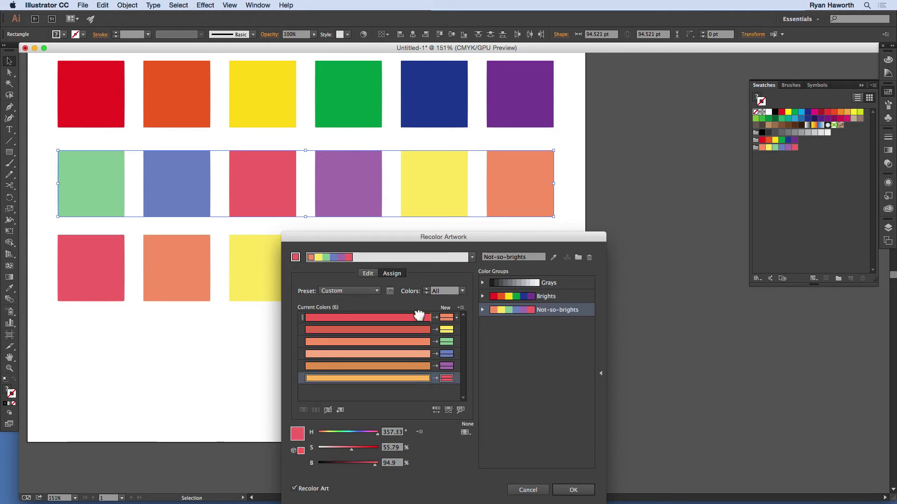
pyautogui.moveTo(420, 318); pyautogui.dragTo(420, 318)
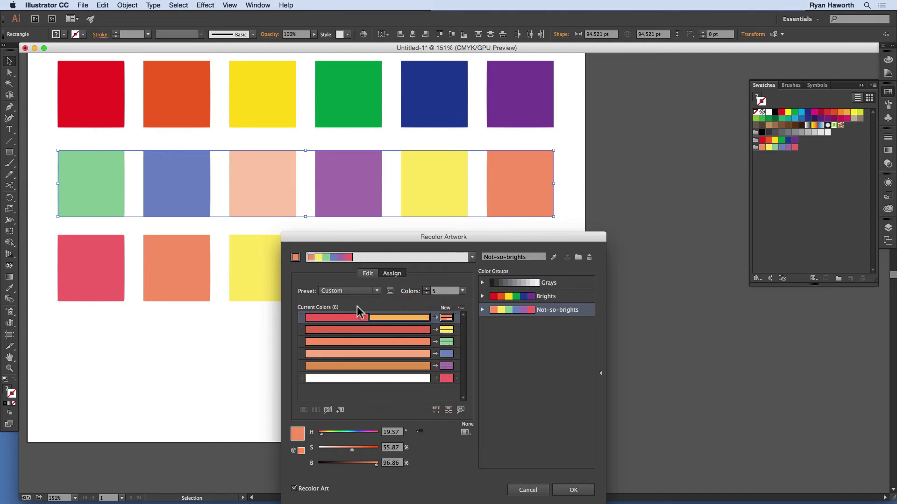
pyautogui.moveTo(352, 320); pyautogui.dragTo(371, 375)
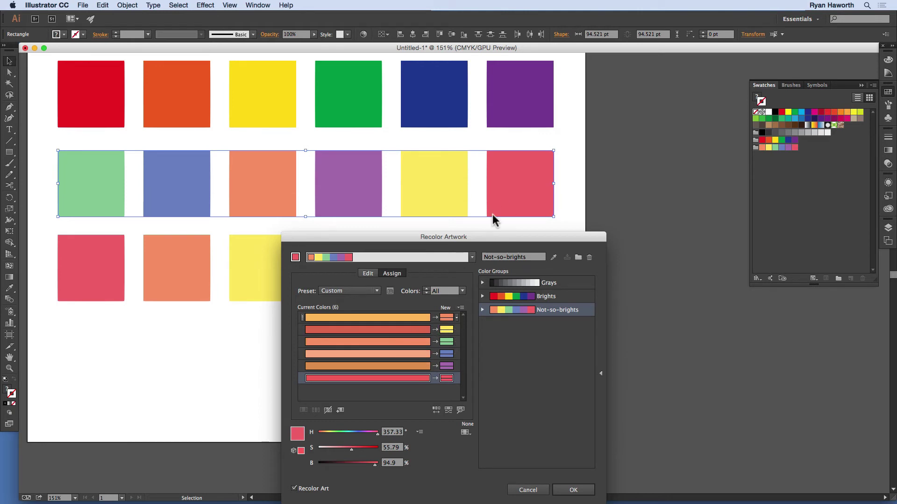
# Step: Swap the dark red and brown current colors so dark red maps to purple and brown maps to yellow
pyautogui.click(417, 330)
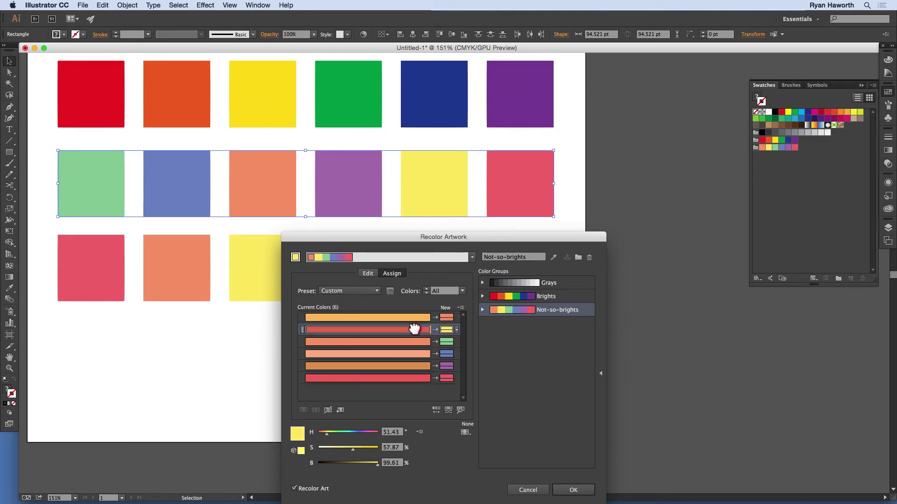
pyautogui.moveTo(415, 367); pyautogui.dragTo(415, 368)
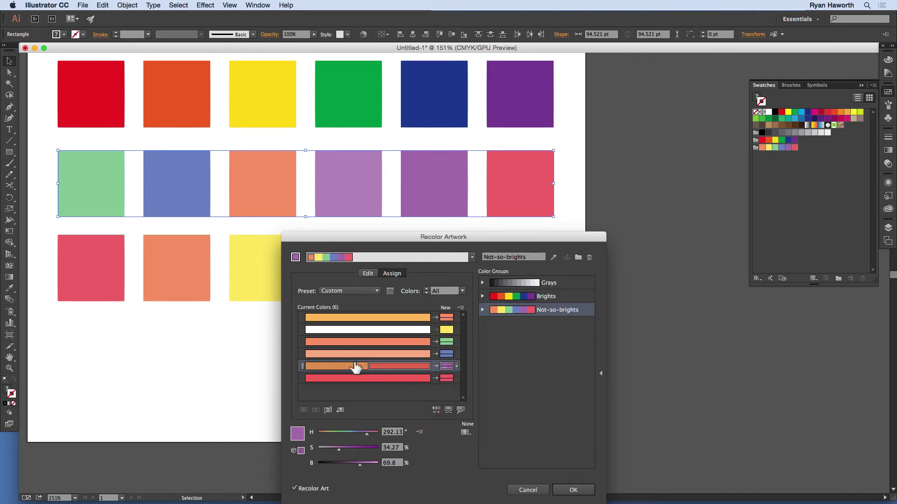
pyautogui.moveTo(356, 367); pyautogui.dragTo(372, 332)
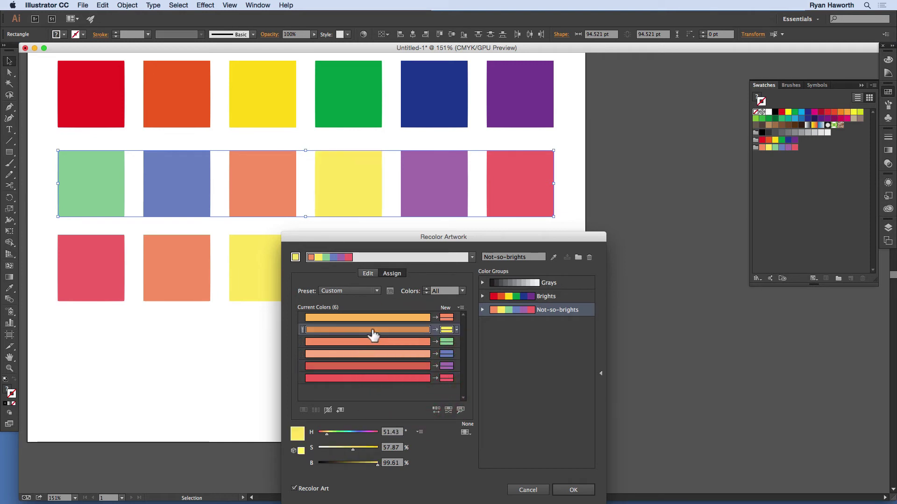
# Step: Reassign the peach current color to green and orange to blue, and swap dark red back to yellow and brown to purple
pyautogui.click(401, 342)
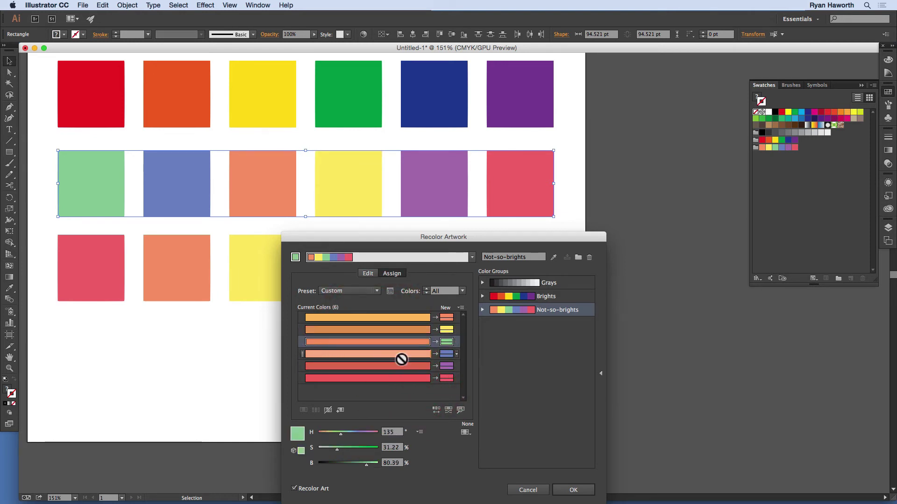
pyautogui.moveTo(400, 355); pyautogui.dragTo(362, 330)
pyautogui.moveTo(367, 366); pyautogui.dragTo(368, 365)
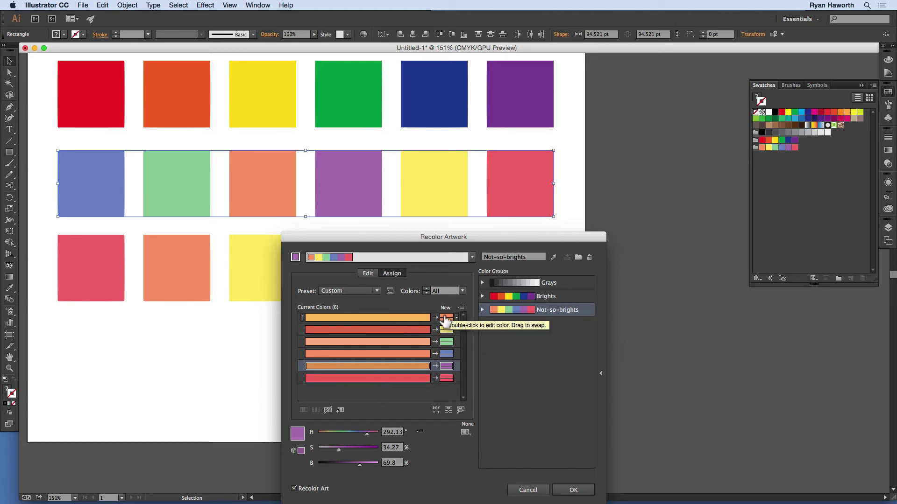
# Step: Swap the peach and dark red current colors so they map to yellow and green, and apply the recoloring to the middle row
pyautogui.click(381, 346)
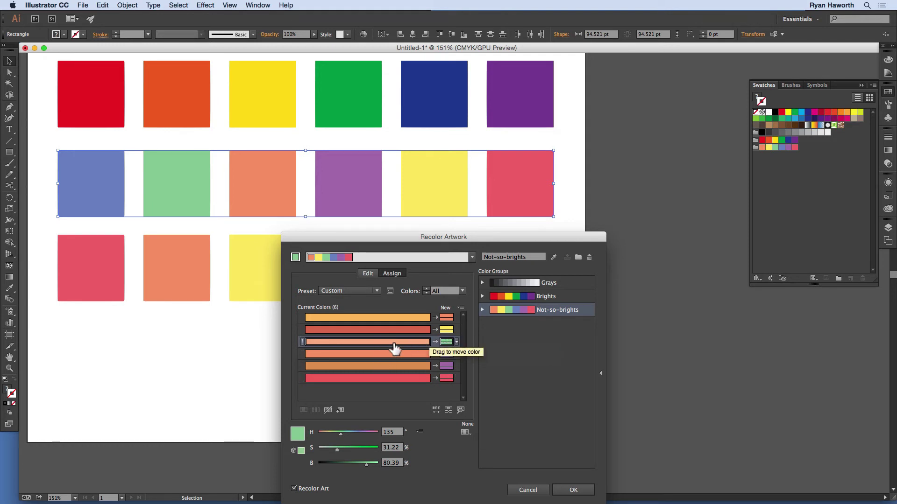
pyautogui.moveTo(393, 348); pyautogui.dragTo(356, 344)
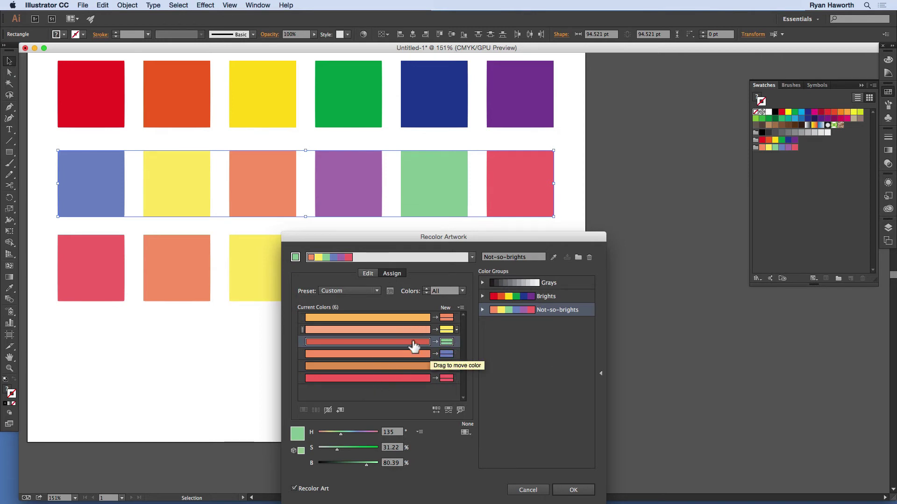
pyautogui.click(572, 490)
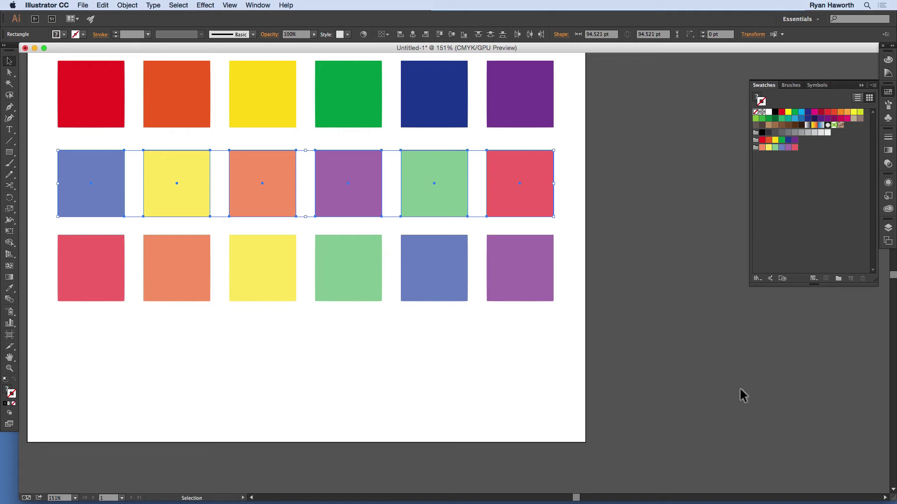
# Step: Start opening an existing file and browse to the Adjunct folder
pyautogui.click(83, 5)
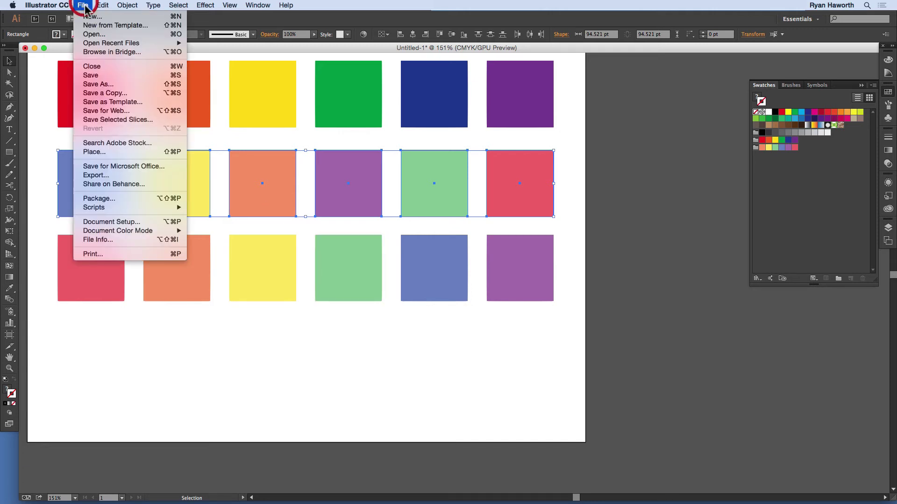
pyautogui.click(94, 34)
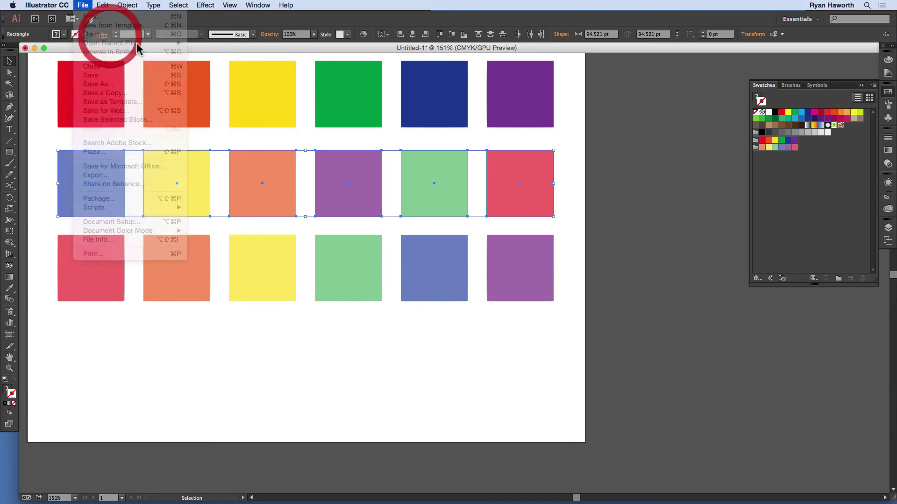
pyautogui.click(428, 88)
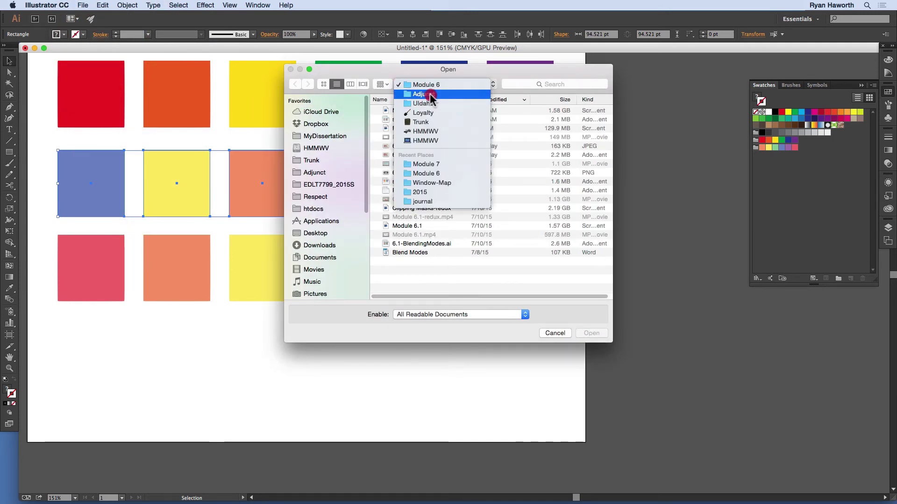
pyautogui.click(422, 94)
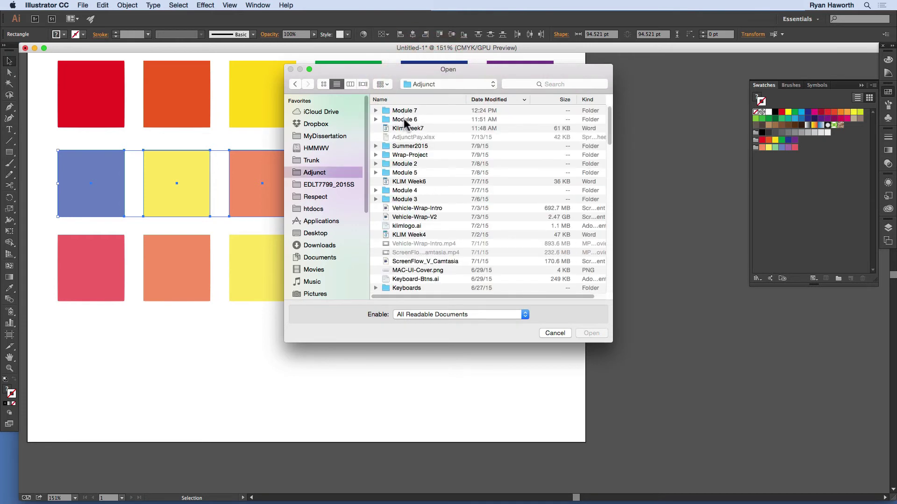
# Step: Look inside the Wrap-Project folder and select Hummer-H1-Wagon.ai
pyautogui.click(404, 119)
pyautogui.click(403, 153)
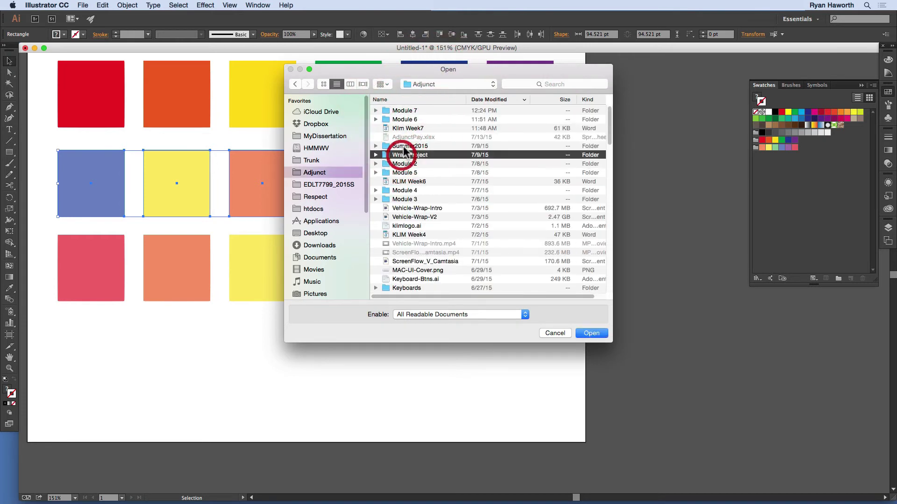
pyautogui.doubleClick(403, 153)
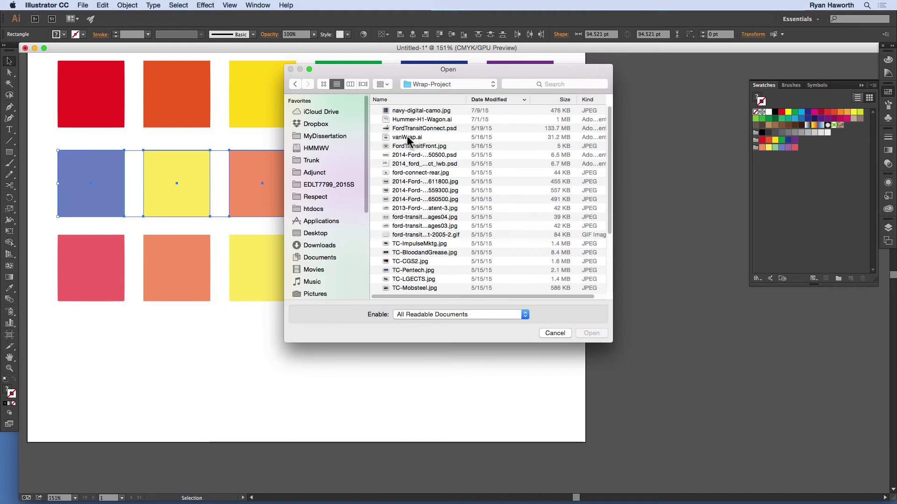
pyautogui.click(429, 119)
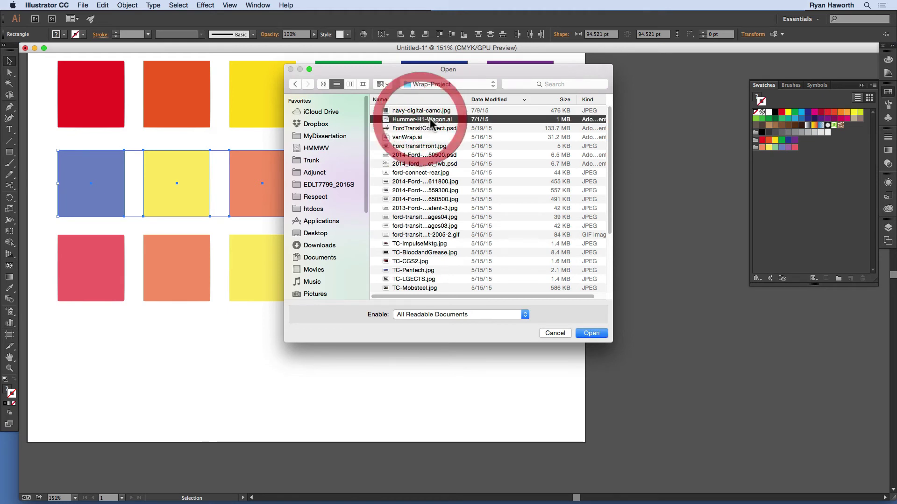
# Step: Browse from the Adjunct folder to the Vehicle-Wrap-AI folder and open ferarri-599-02.ai
pyautogui.click(434, 89)
pyautogui.click(431, 92)
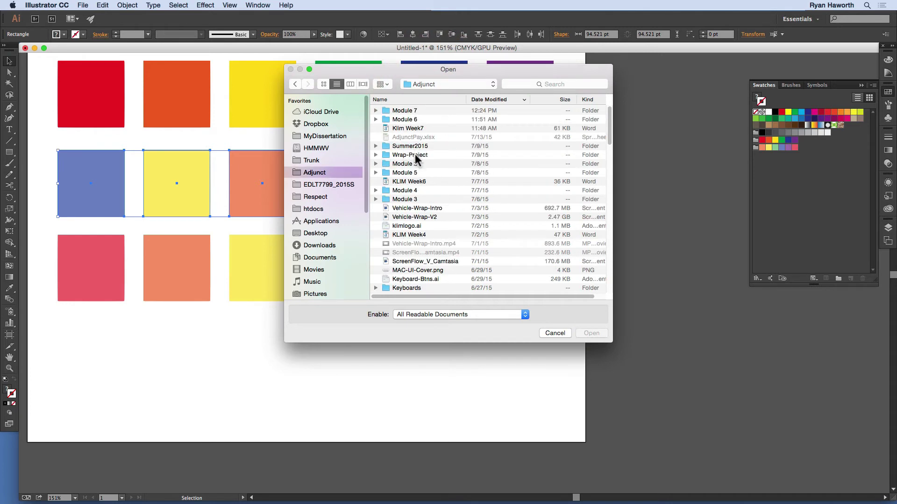
pyautogui.doubleClick(404, 164)
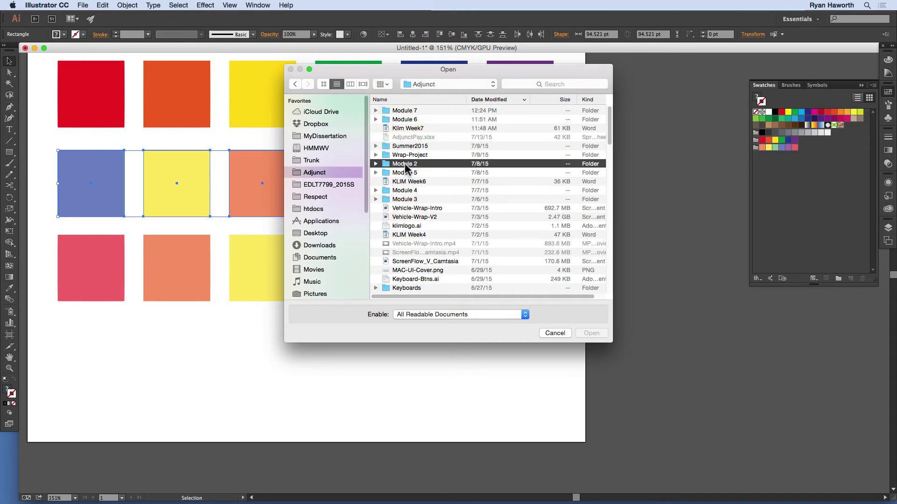
pyautogui.doubleClick(413, 110)
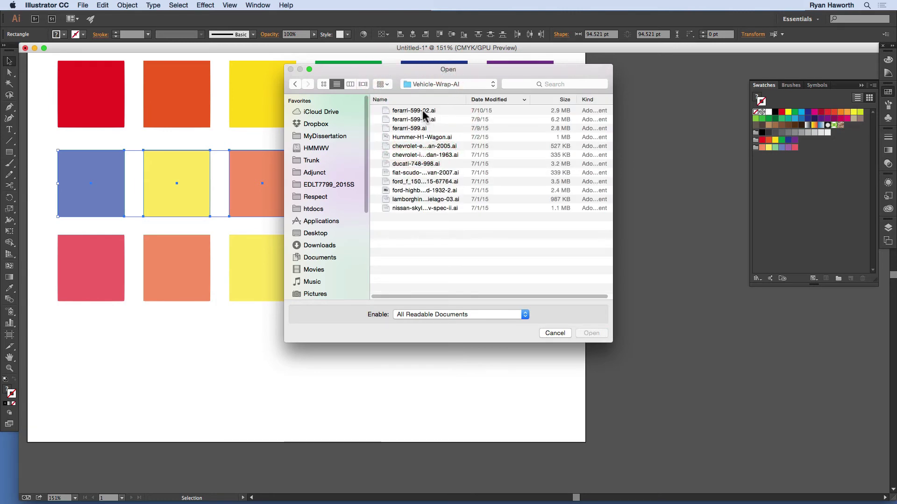
pyautogui.doubleClick(421, 110)
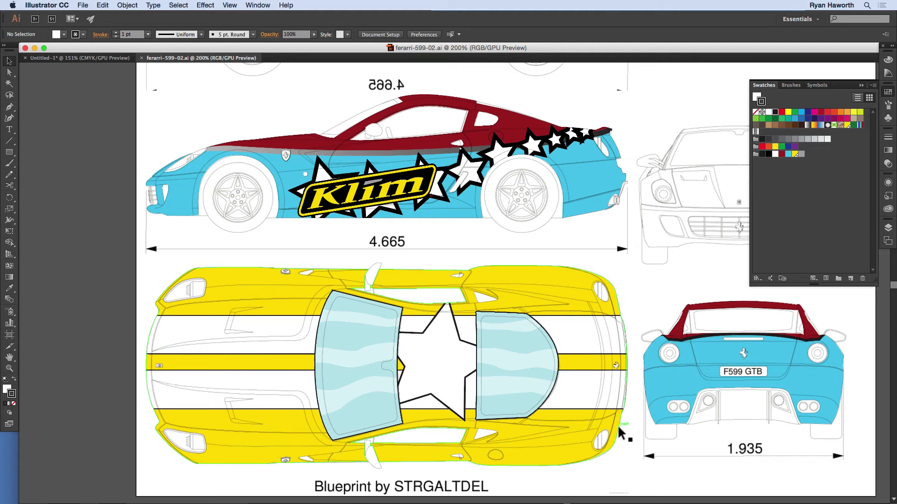
# Step: Select the yellow and white top view of the car and start Recolor Artwork on it
pyautogui.press('super+z')
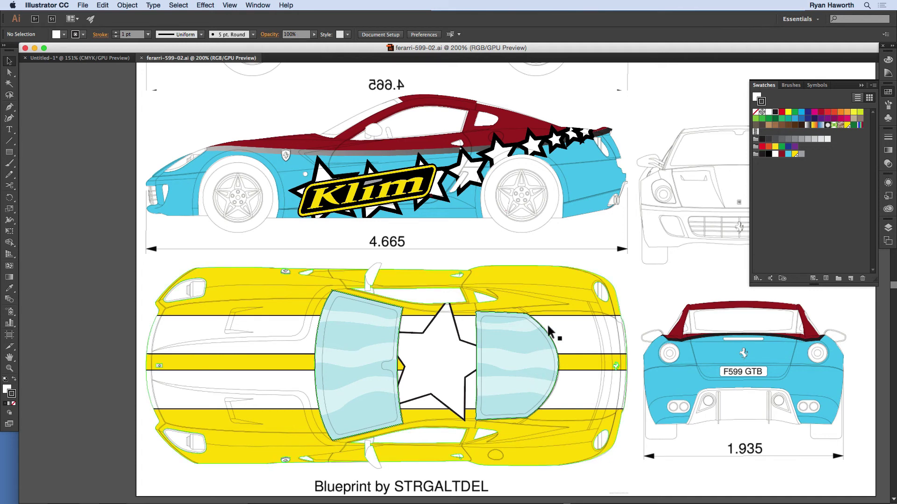
pyautogui.press('shift+super+z')
pyautogui.moveTo(145, 276)
pyautogui.mouseDown()
pyautogui.moveTo(363, 340)
pyautogui.moveTo(604, 459)
pyautogui.mouseUp()
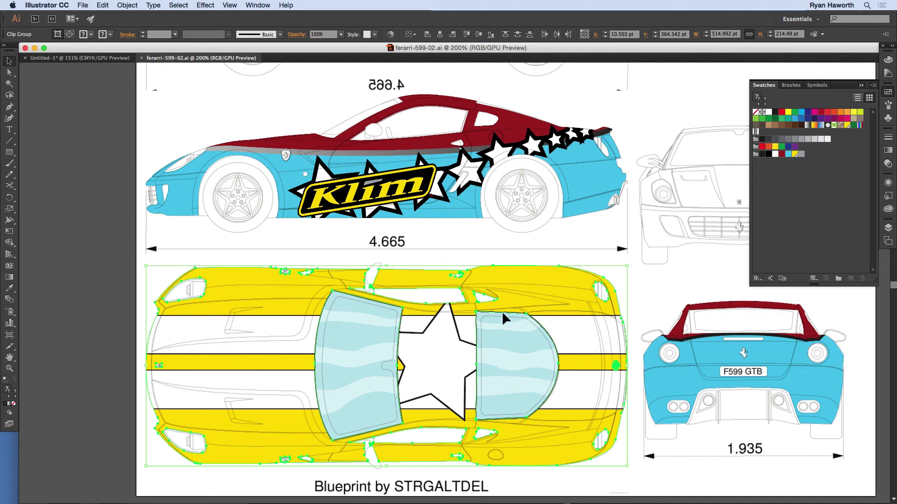
pyautogui.click(390, 35)
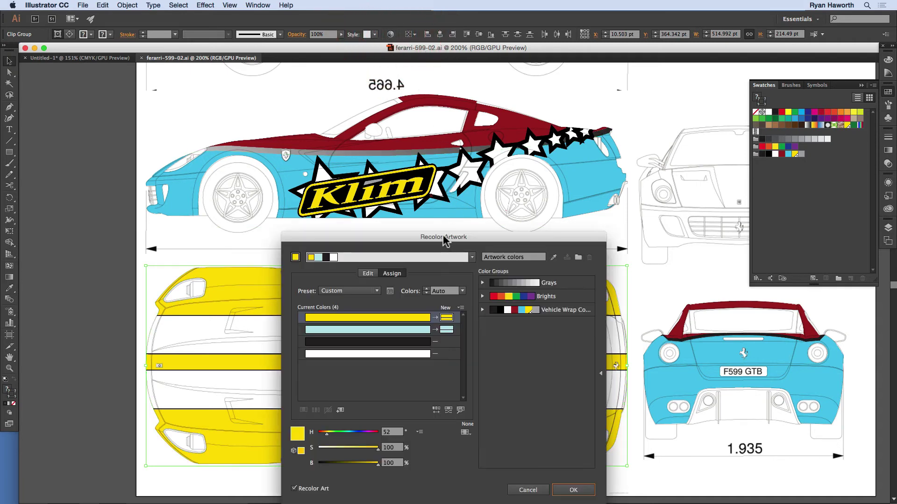
pyautogui.moveTo(439, 232); pyautogui.dragTo(458, 50)
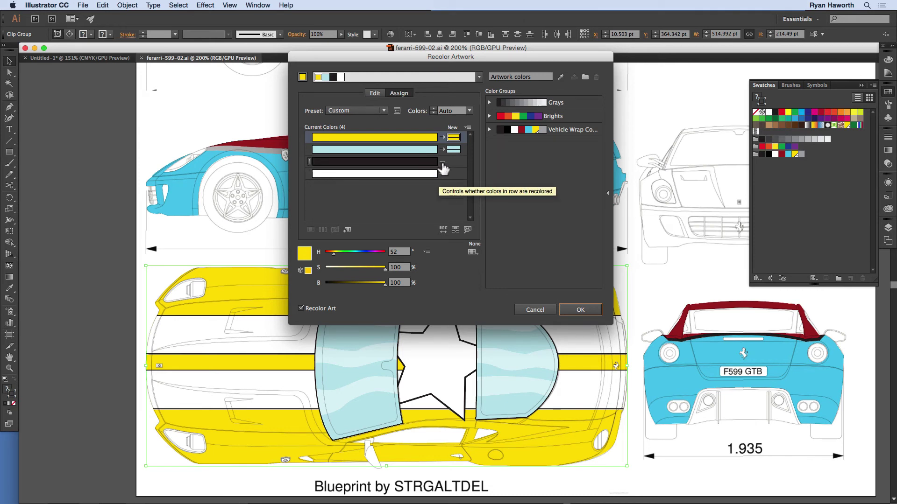
# Step: Try to include the black row in the recoloring, stepping the number of colors through 2, 3 and All
pyautogui.click(442, 173)
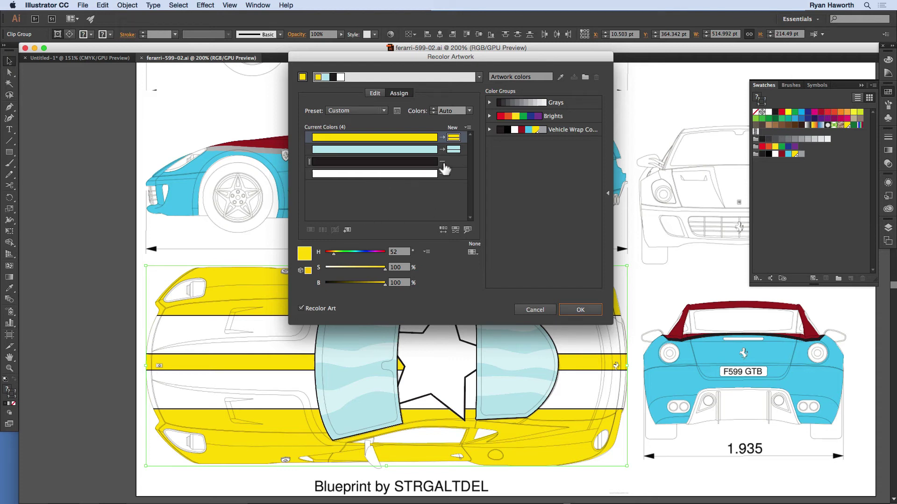
pyautogui.click(443, 162)
pyautogui.click(434, 113)
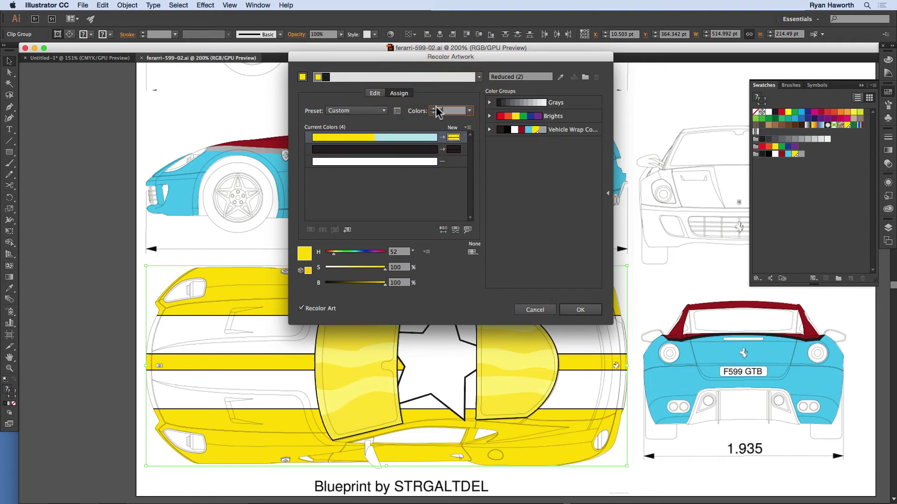
pyautogui.click(434, 108)
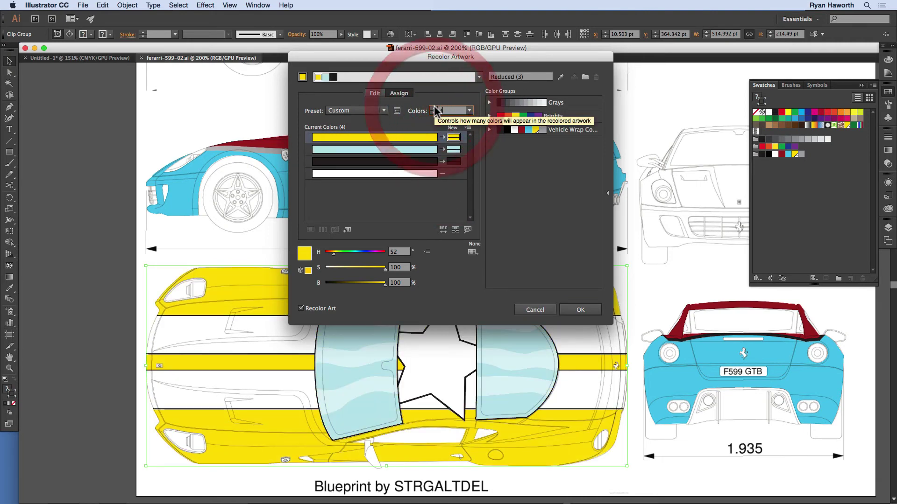
pyautogui.click(434, 109)
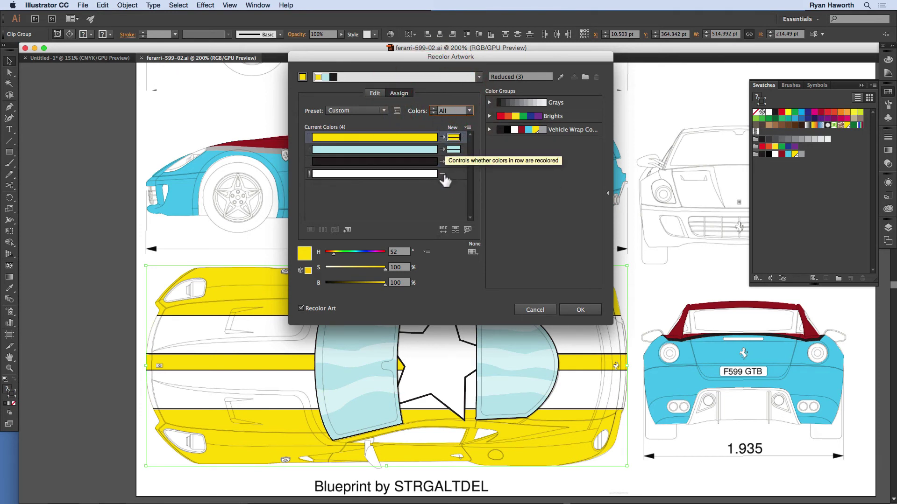
# Step: Include the white row in the recoloring, try reducing the artwork to 2 and 1 colors, and return the number of colors to All
pyautogui.click(445, 173)
pyautogui.click(444, 174)
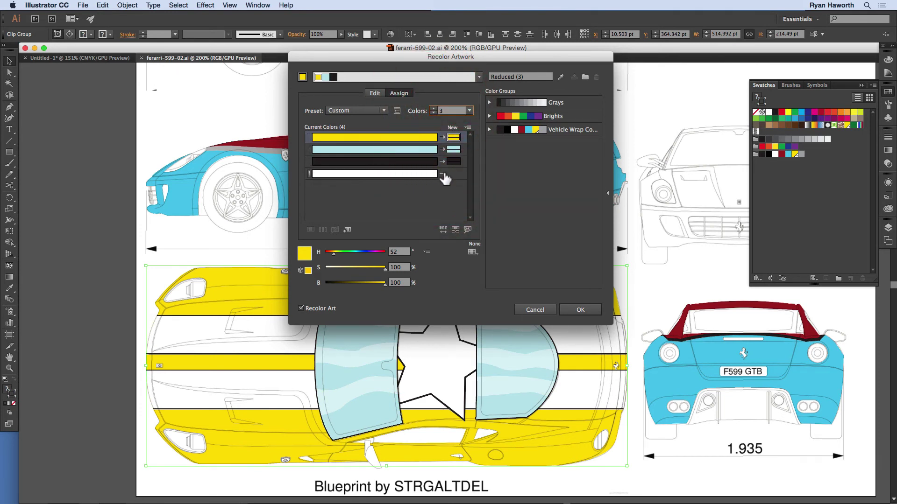
pyautogui.click(444, 173)
pyautogui.click(434, 113)
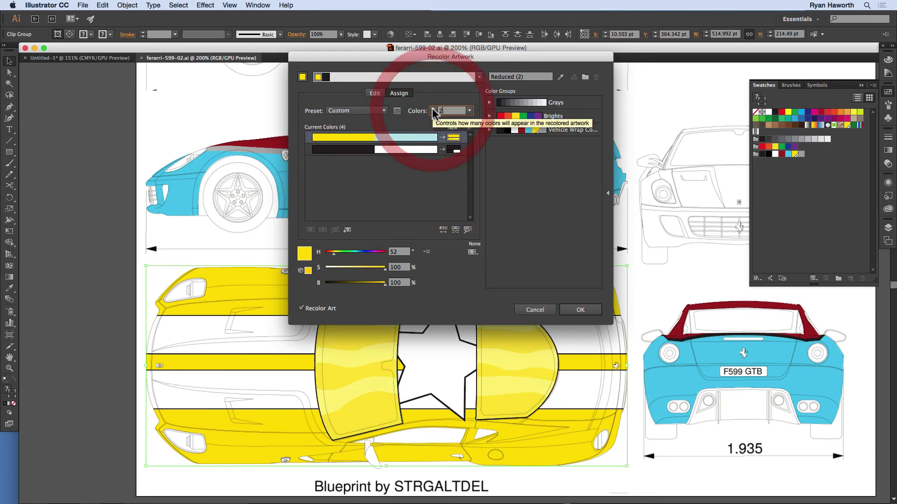
pyautogui.click(433, 113)
pyautogui.click(434, 113)
pyautogui.click(435, 109)
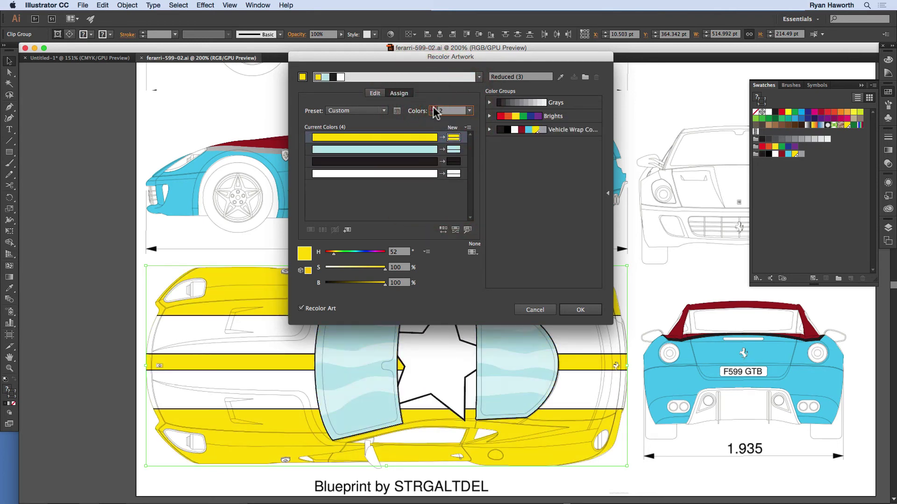
pyautogui.click(434, 113)
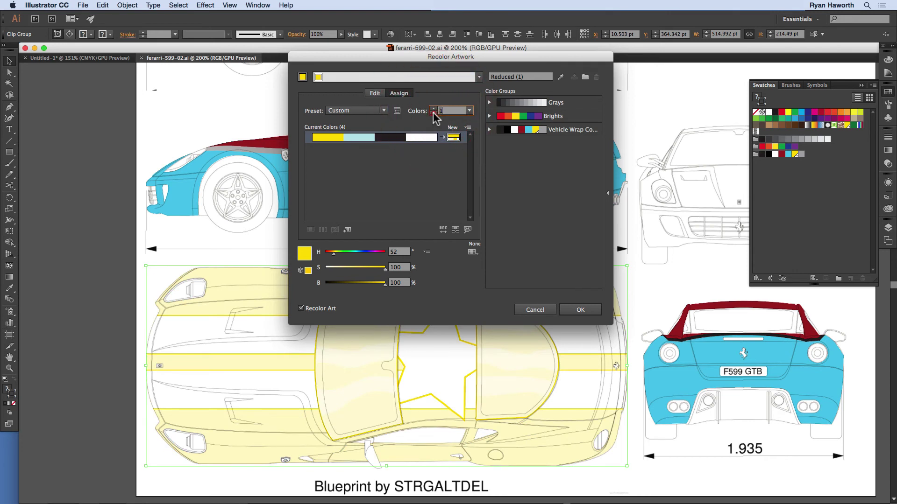
pyautogui.click(434, 108)
pyautogui.click(434, 108)
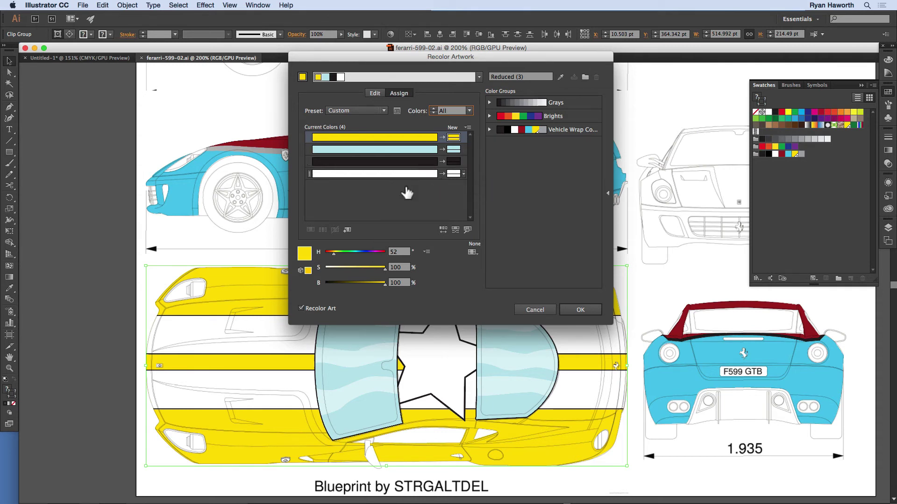
# Step: Recolor the car's yellow to dark green with hue 129 and brightness 50%, keeping the dialog clear of the top view
pyautogui.click(345, 252)
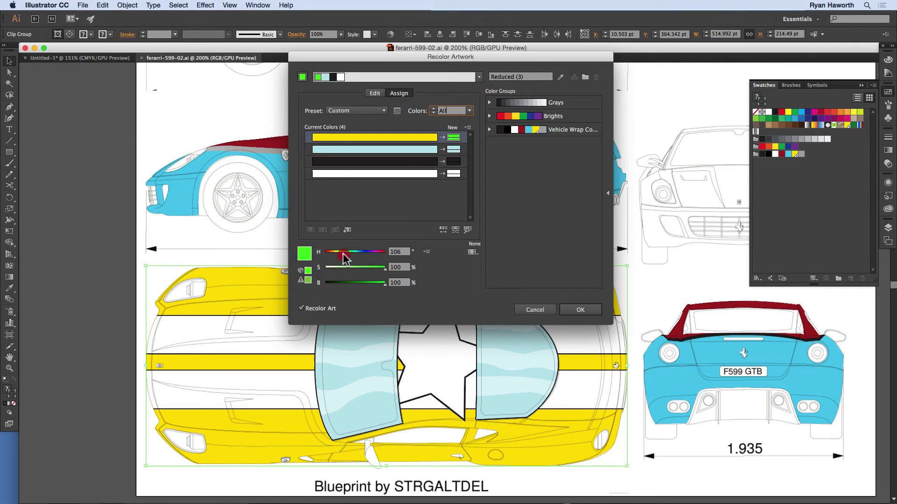
pyautogui.moveTo(365, 282); pyautogui.dragTo(357, 281)
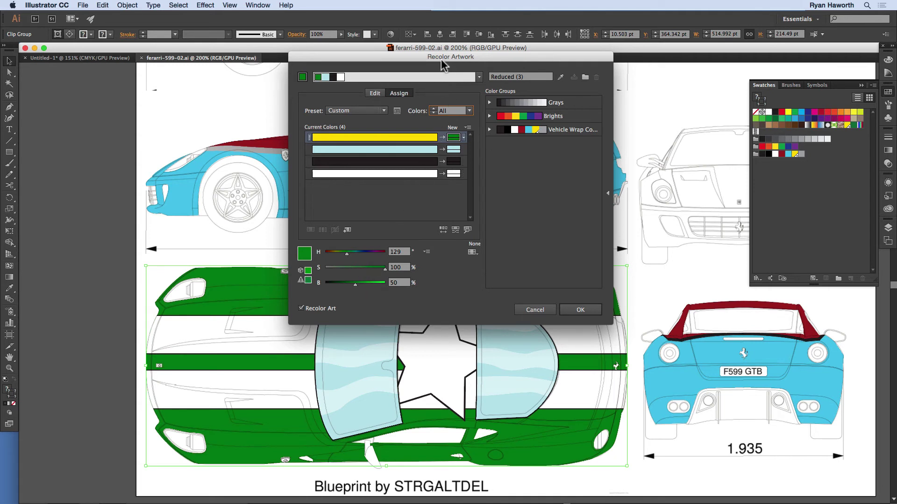
pyautogui.moveTo(447, 59); pyautogui.dragTo(573, 22)
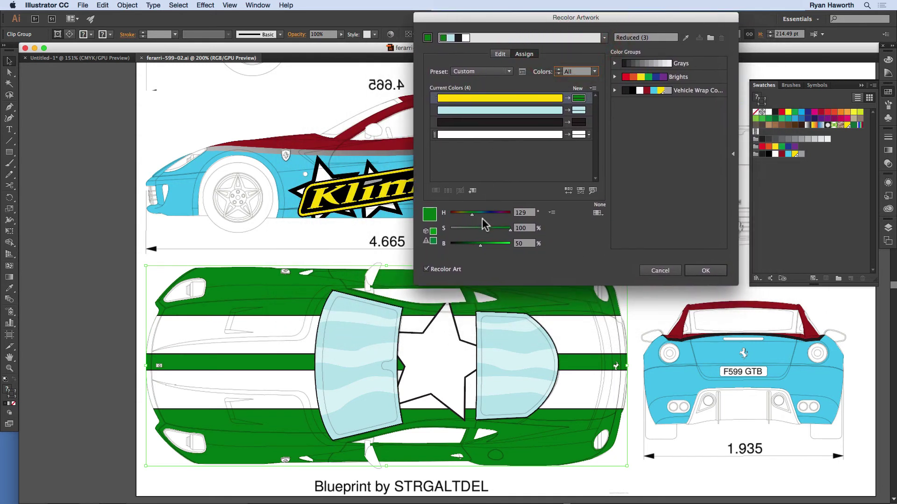
# Step: Try recoloring the white stripes and star to violet with hue 251 and saturation 77%, and cancel the recoloring
pyautogui.click(527, 136)
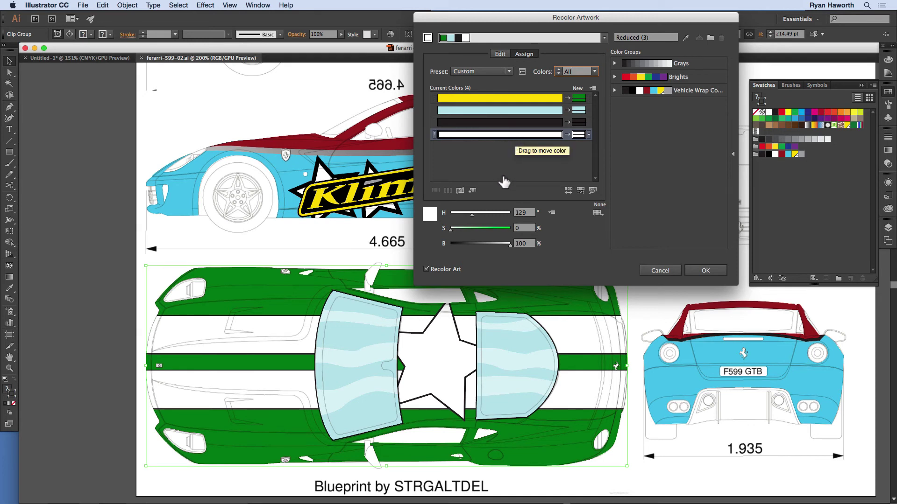
pyautogui.moveTo(451, 235); pyautogui.dragTo(489, 216)
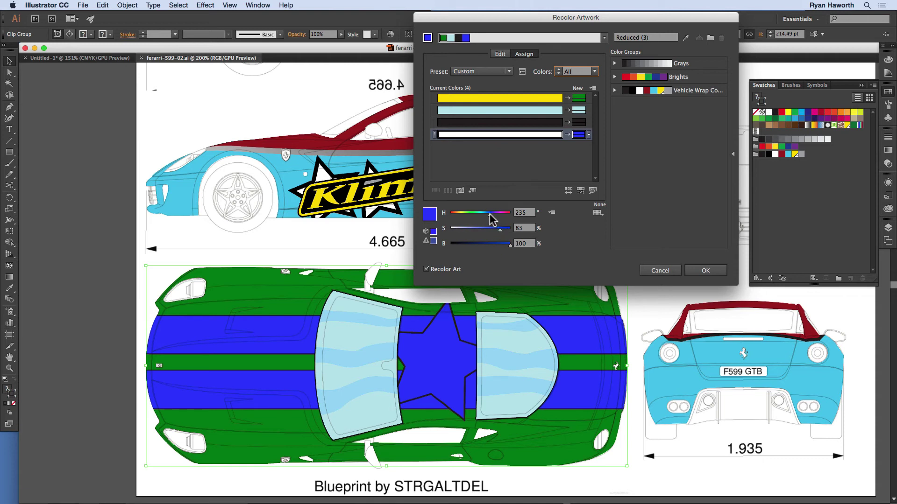
pyautogui.moveTo(491, 219)
pyautogui.mouseDown()
pyautogui.moveTo(503, 231)
pyautogui.moveTo(492, 215)
pyautogui.mouseUp()
pyautogui.moveTo(504, 232); pyautogui.dragTo(496, 235)
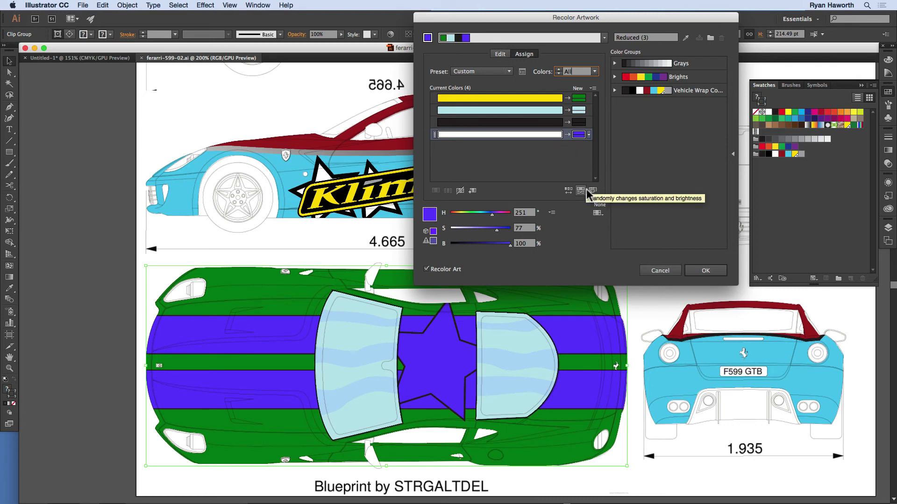
pyautogui.click(647, 270)
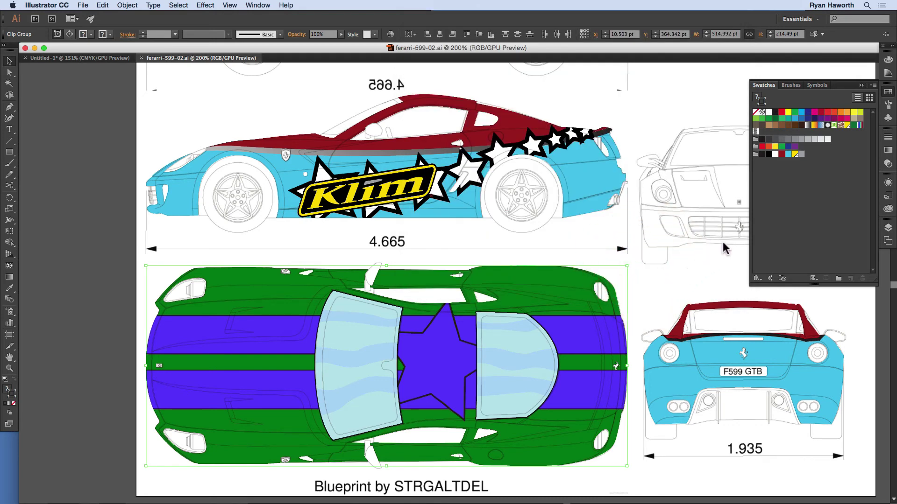
pyautogui.rightClick(427, 354)
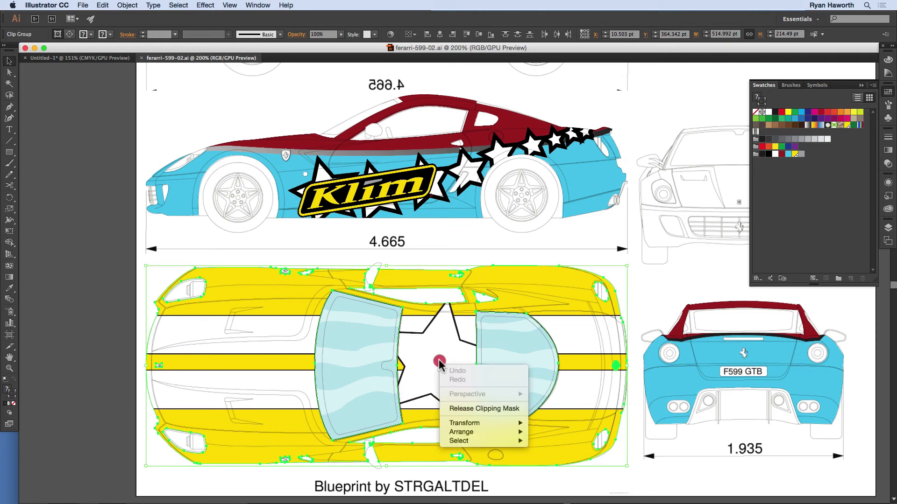
pyautogui.click(133, 320)
pyautogui.click(284, 349)
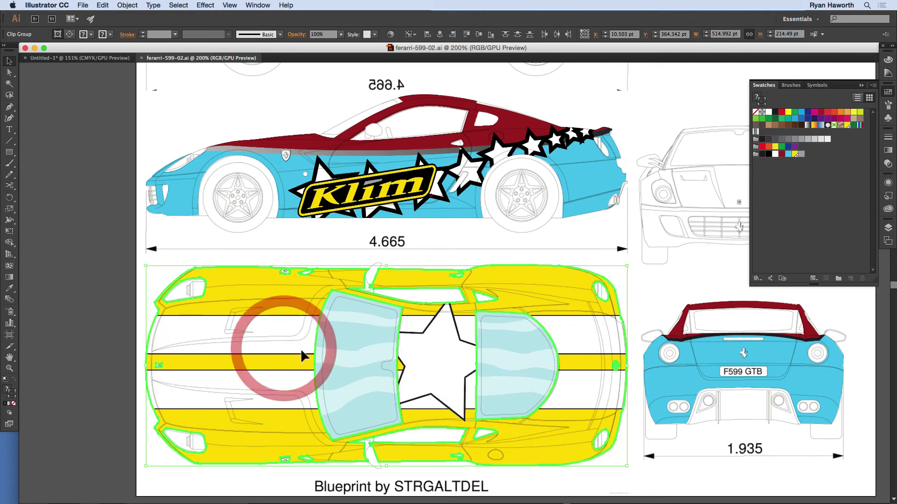
pyautogui.rightClick(442, 363)
pyautogui.click(122, 317)
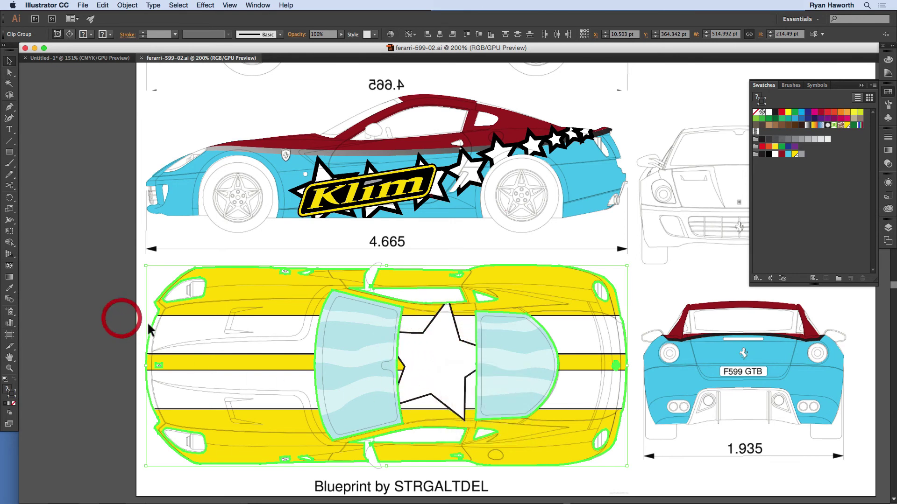
pyautogui.click(555, 412)
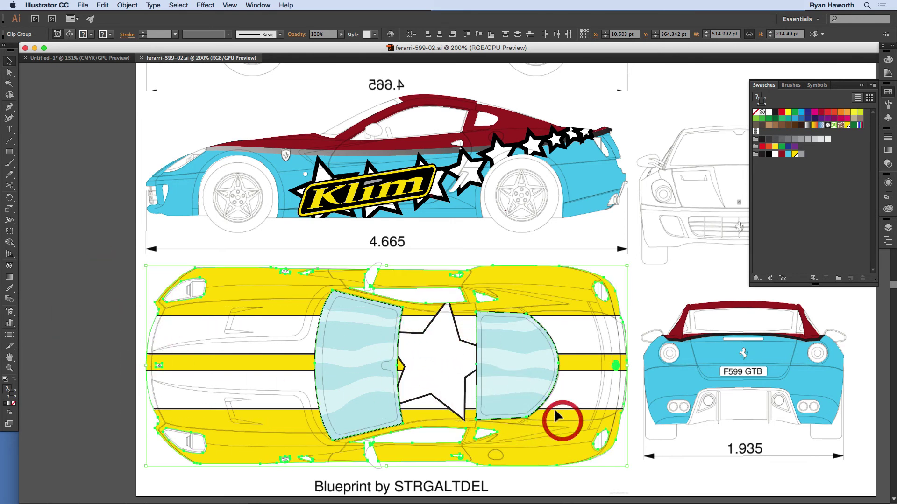
pyautogui.rightClick(433, 358)
pyautogui.click(123, 310)
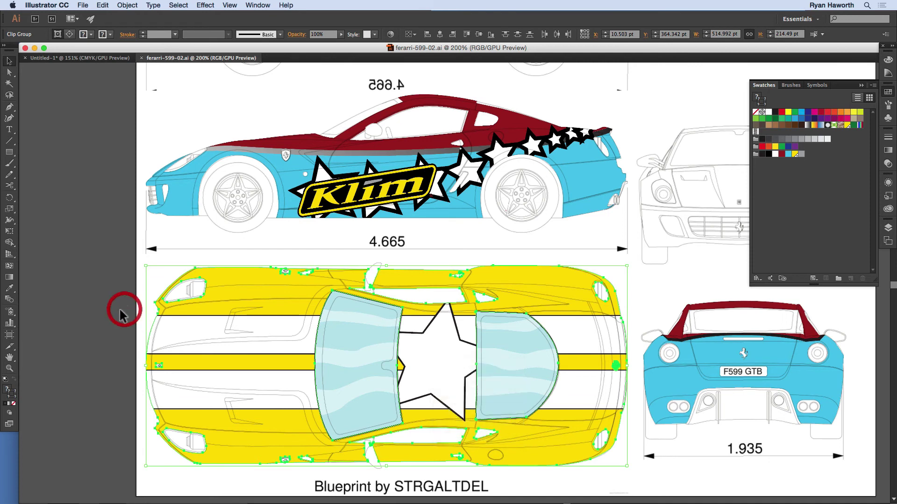
pyautogui.click(117, 312)
pyautogui.click(183, 298)
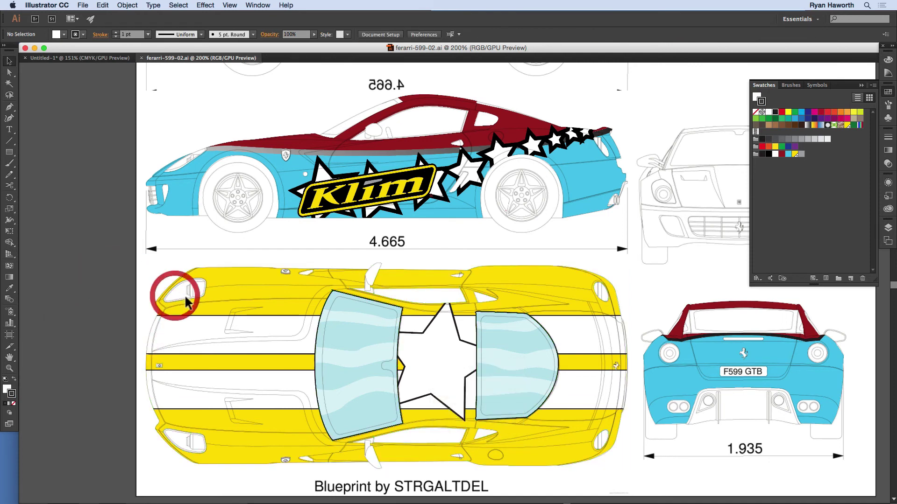
# Step: Isolate the clipping mask of the car's top view and the compound path inside it, and display the layer list
pyautogui.rightClick(427, 351)
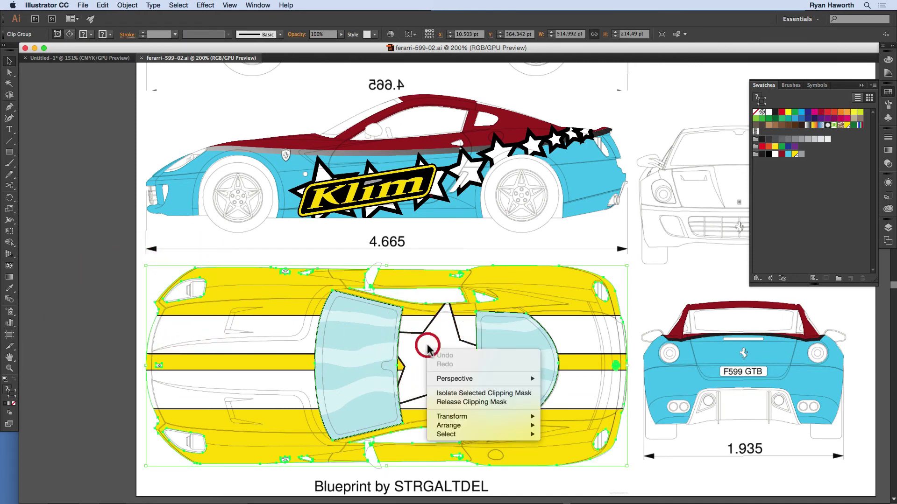
pyautogui.click(453, 395)
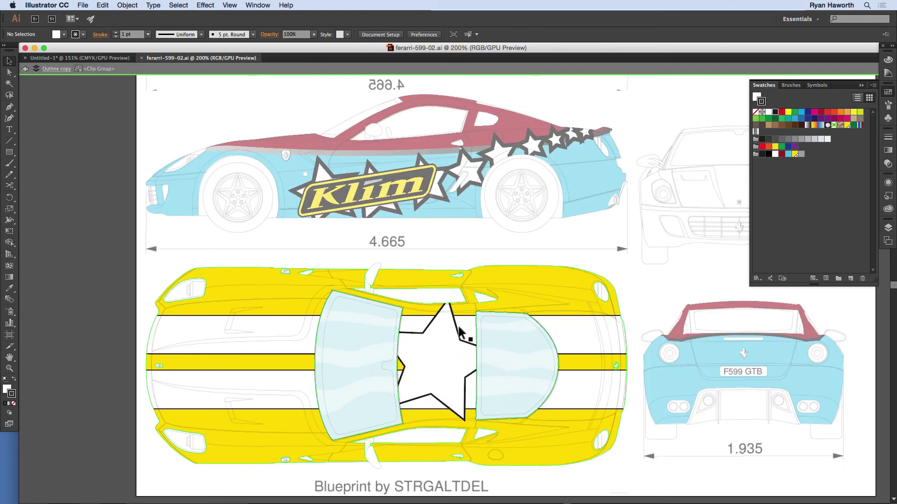
pyautogui.click(456, 333)
pyautogui.rightClick(455, 335)
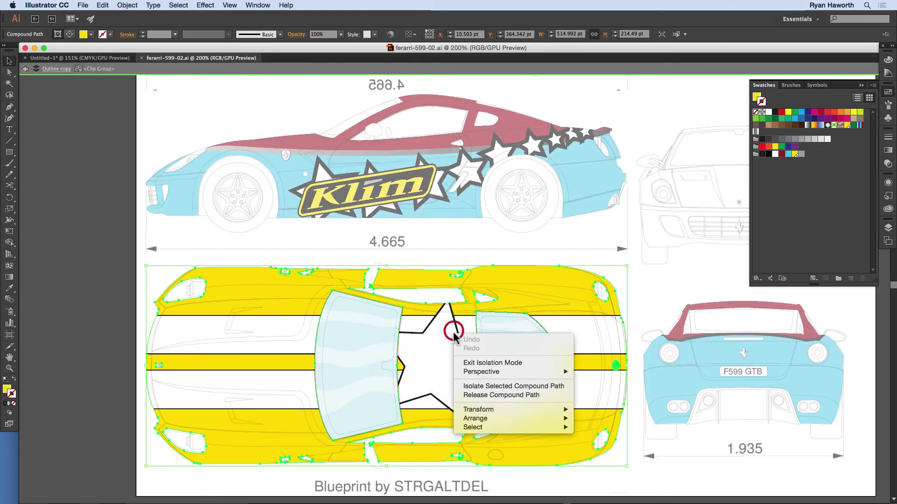
pyautogui.click(478, 388)
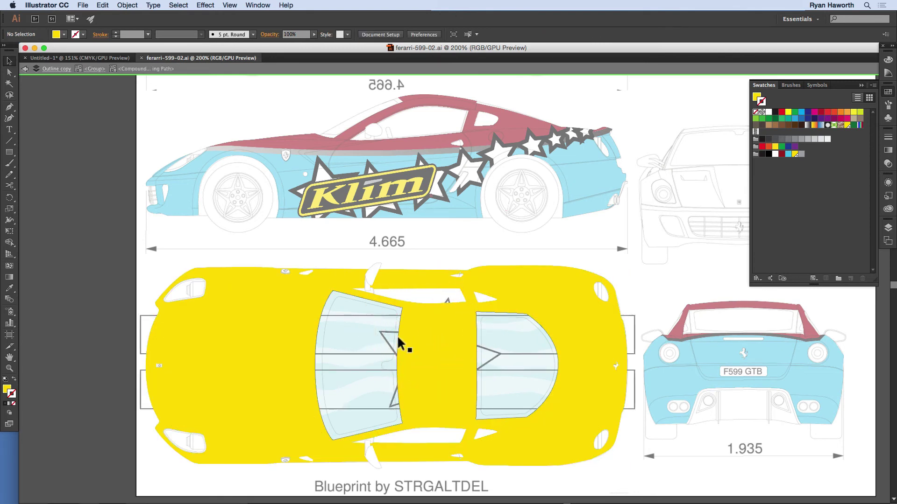
pyautogui.click(888, 227)
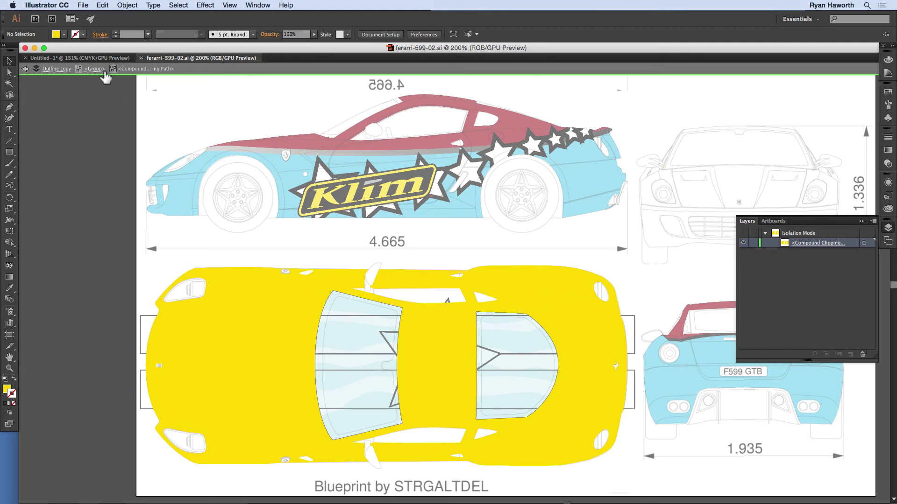
# Step: Return to the top view's clip group and give the star path a crimson fill with a black stroke
pyautogui.click(95, 68)
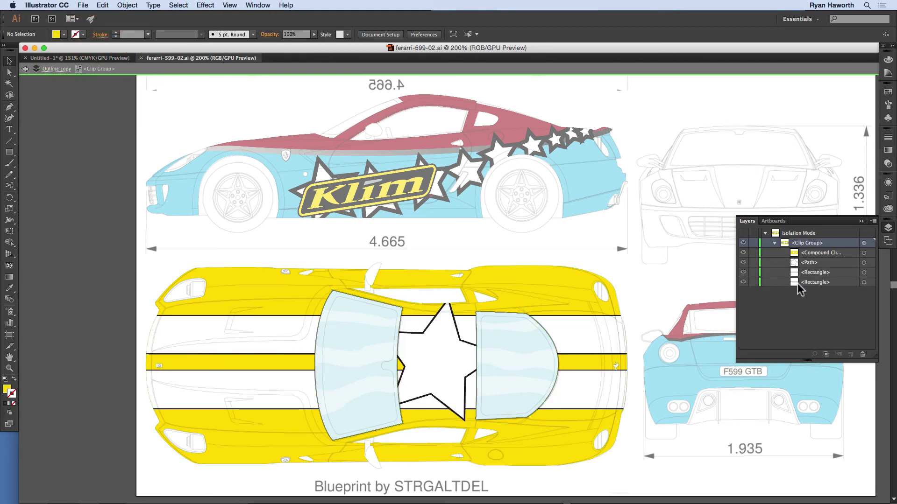
pyautogui.click(808, 263)
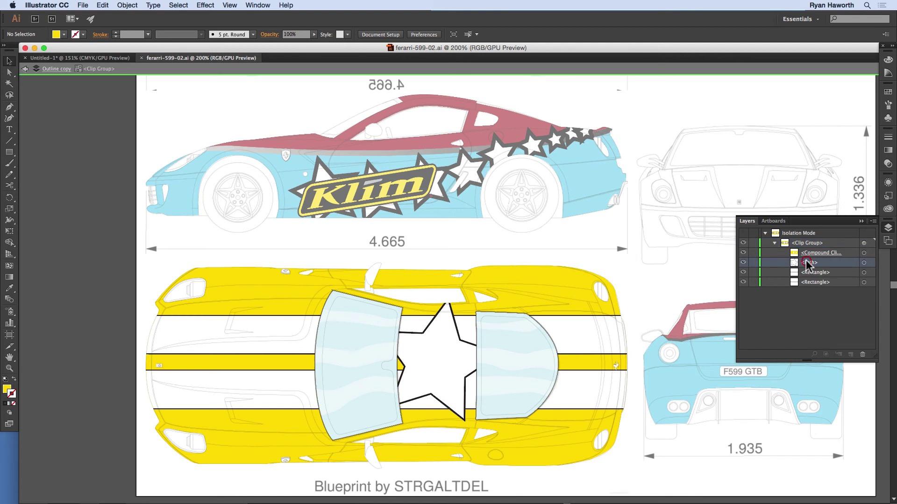
pyautogui.click(867, 263)
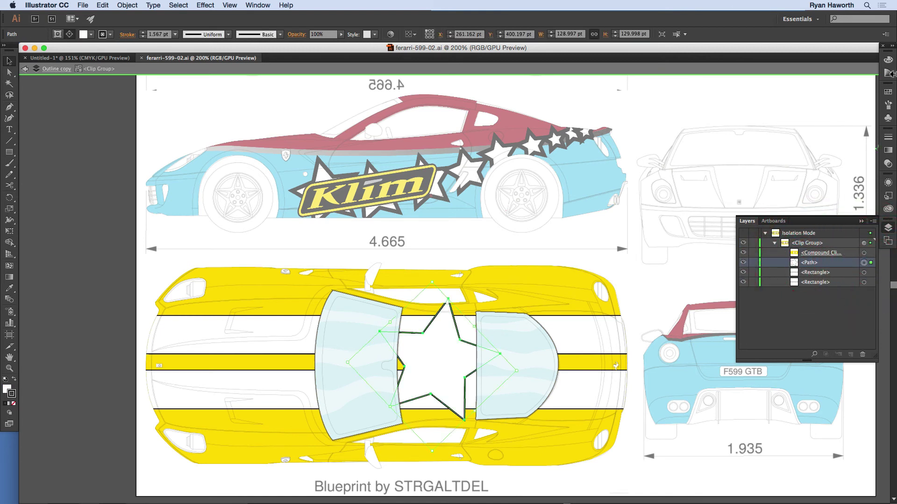
pyautogui.click(888, 92)
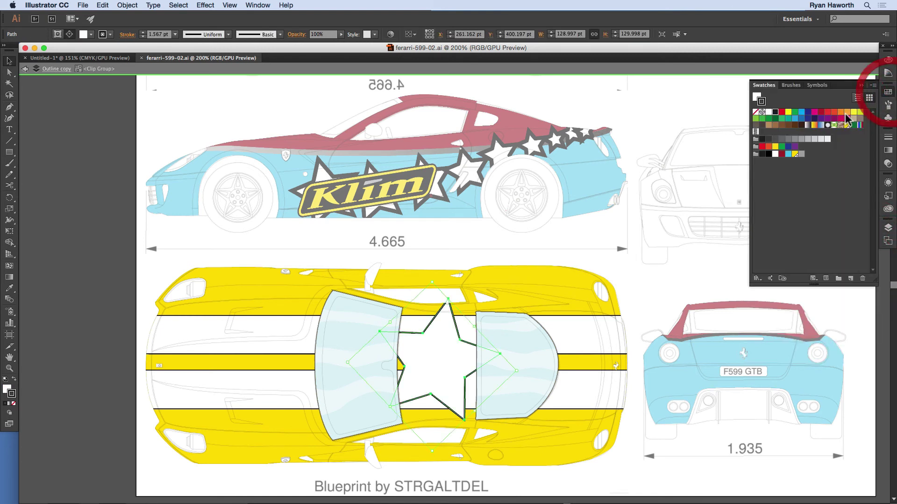
pyautogui.click(821, 113)
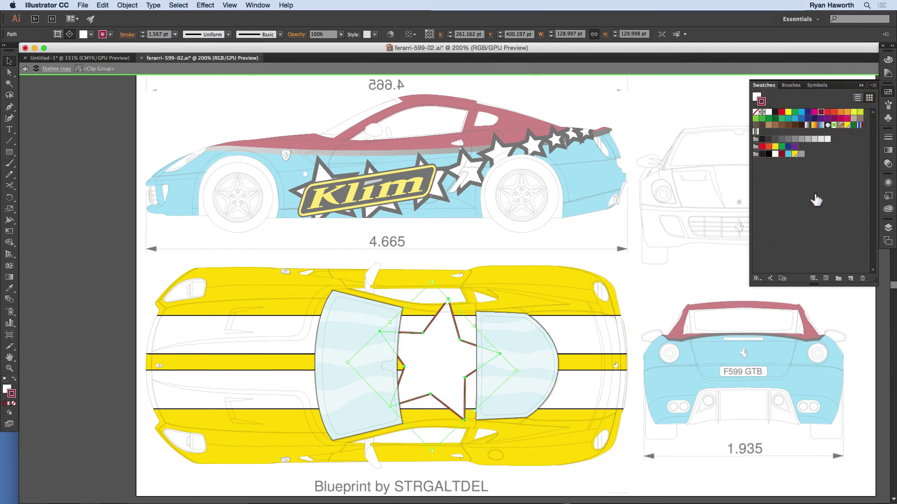
pyautogui.hotkey('shift', 'x')
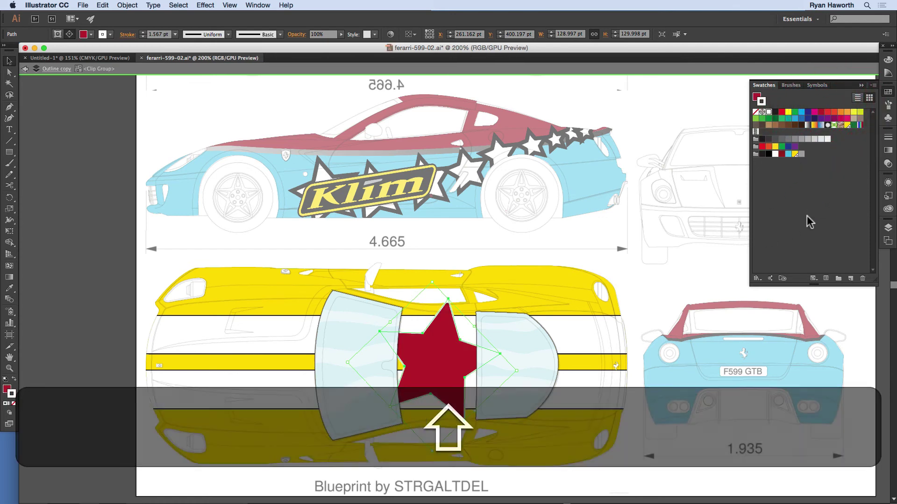
pyautogui.click(775, 113)
pyautogui.click(782, 201)
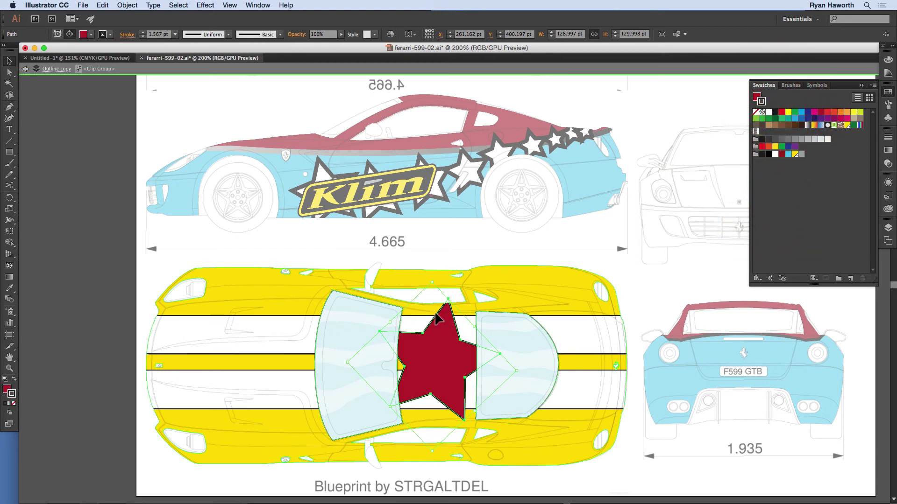
# Step: Select both stripe rectangles in the clip group, hiding and reshowing one of them to identify it
pyautogui.click(592, 332)
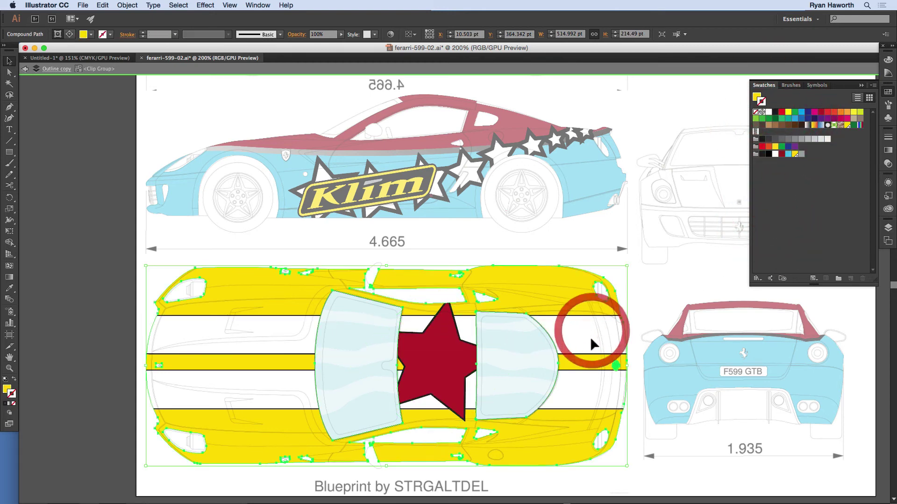
pyautogui.click(888, 227)
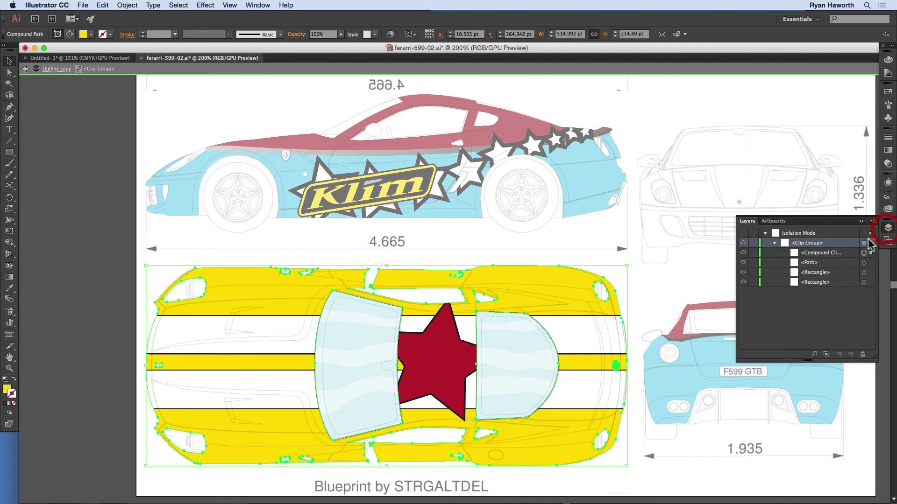
pyautogui.keyDown('shift'); pyautogui.click(808, 280); pyautogui.keyUp('shift')
pyautogui.click(867, 272)
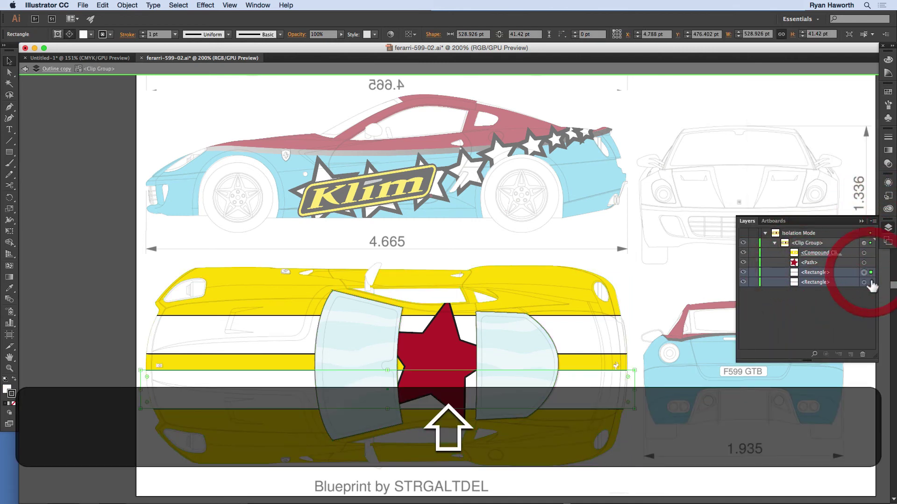
pyautogui.keyDown('shift'); pyautogui.click(869, 281); pyautogui.keyUp('shift')
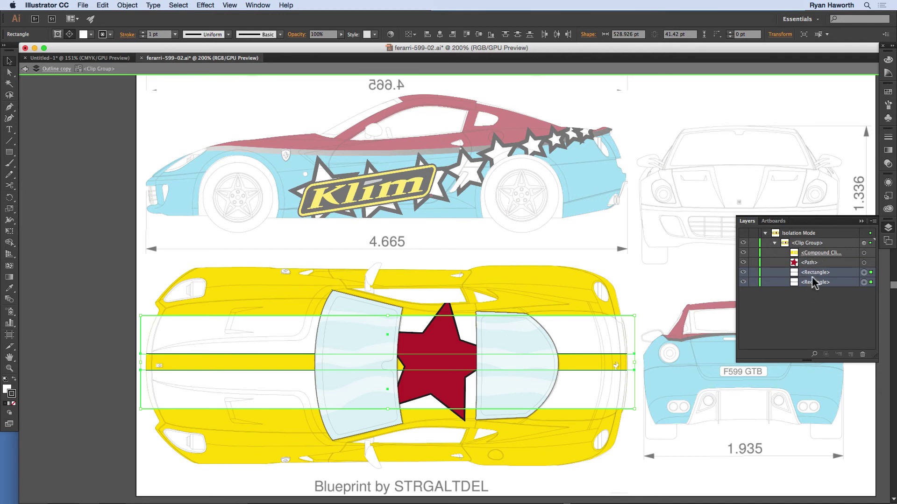
pyautogui.click(742, 272)
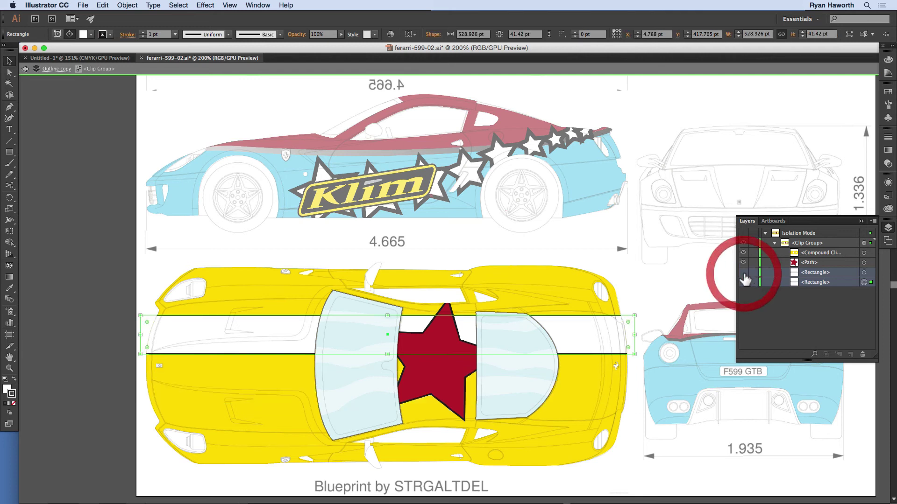
pyautogui.click(743, 272)
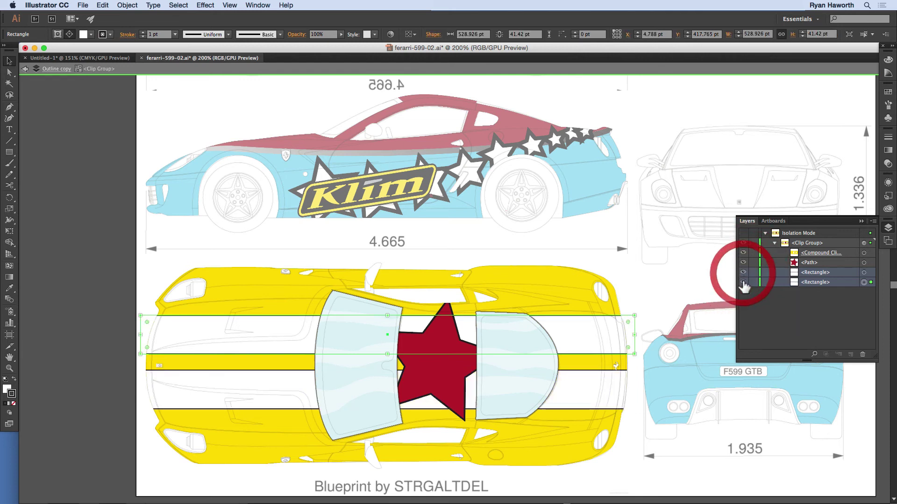
pyautogui.keyDown('shift'); pyautogui.click(864, 282); pyautogui.keyUp('shift')
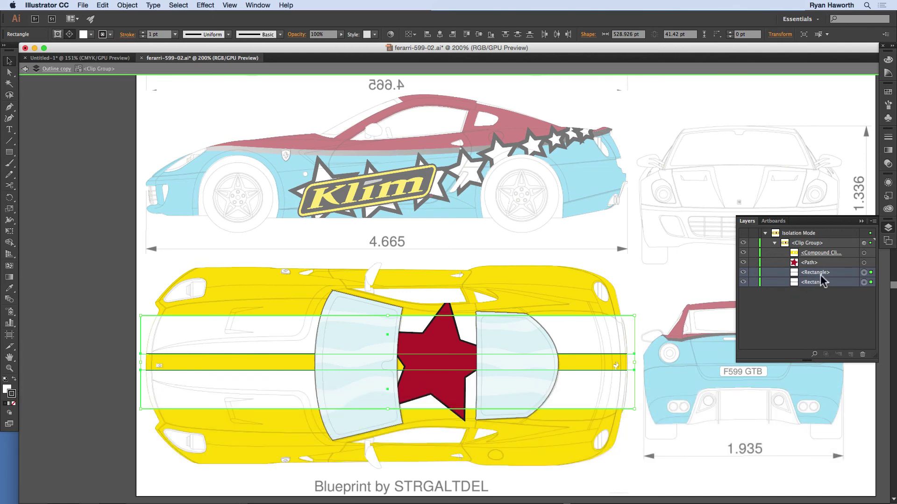
# Step: Give the two selected stripes a dark blue fill and a light blue stroke
pyautogui.click(887, 91)
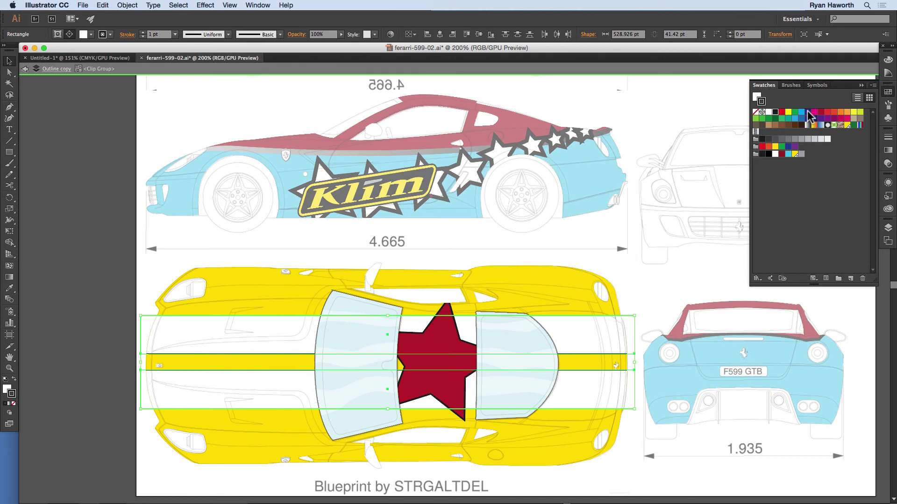
pyautogui.click(758, 99)
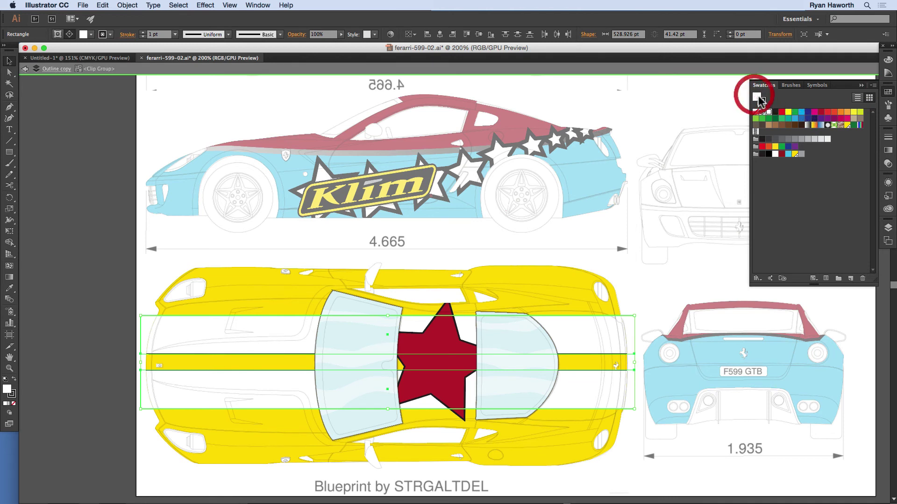
pyautogui.click(807, 112)
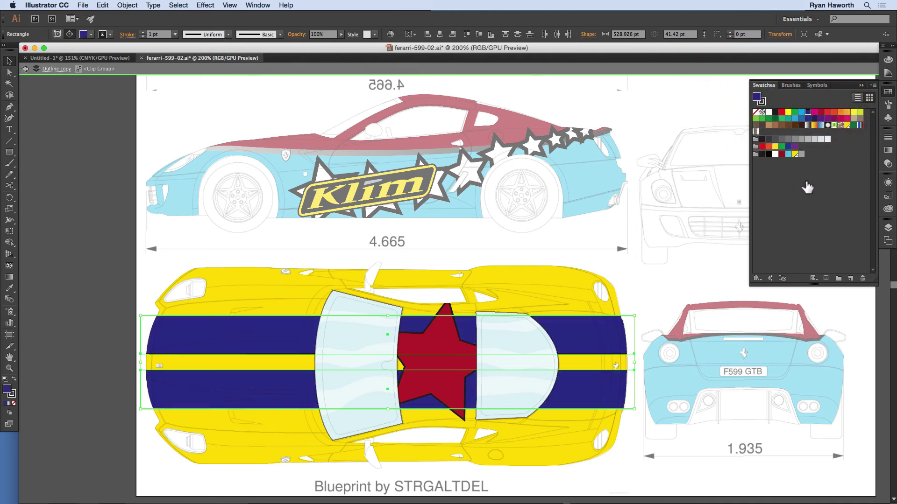
pyautogui.click(761, 101)
pyautogui.click(801, 112)
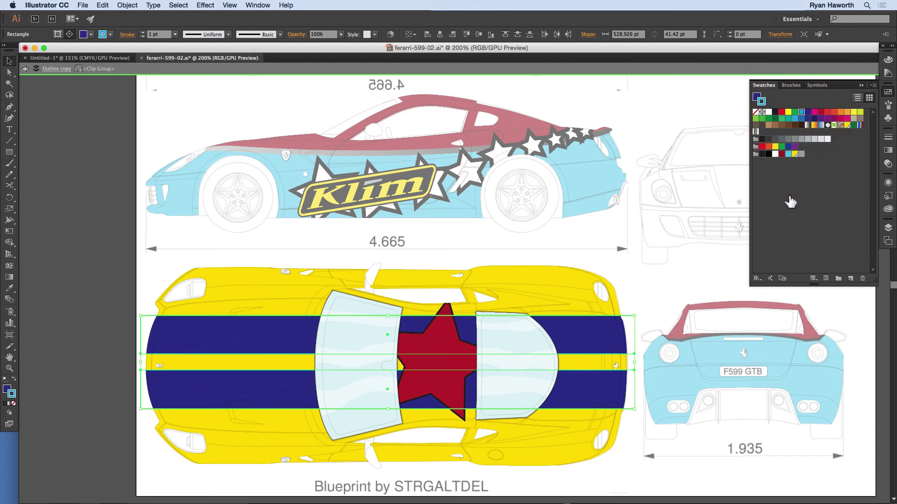
# Step: Apply an orange-red stroke to the star path and exit isolation mode
pyautogui.click(888, 228)
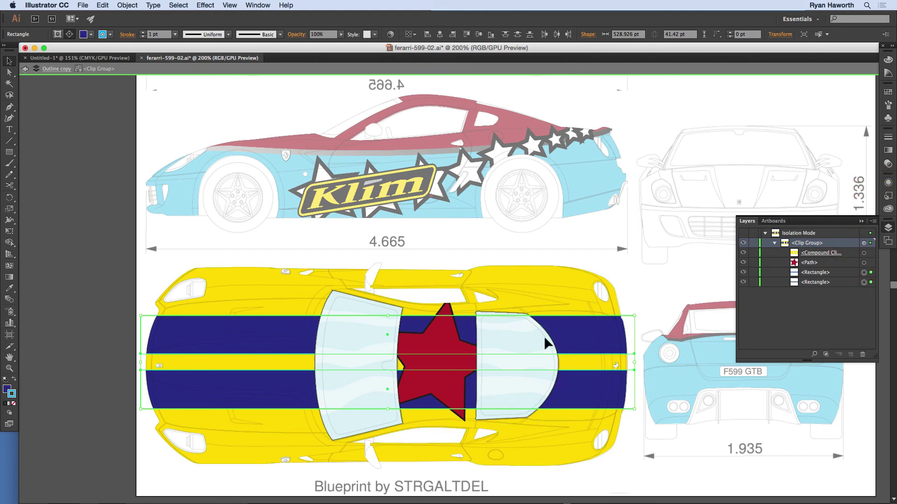
pyautogui.click(808, 262)
pyautogui.click(870, 263)
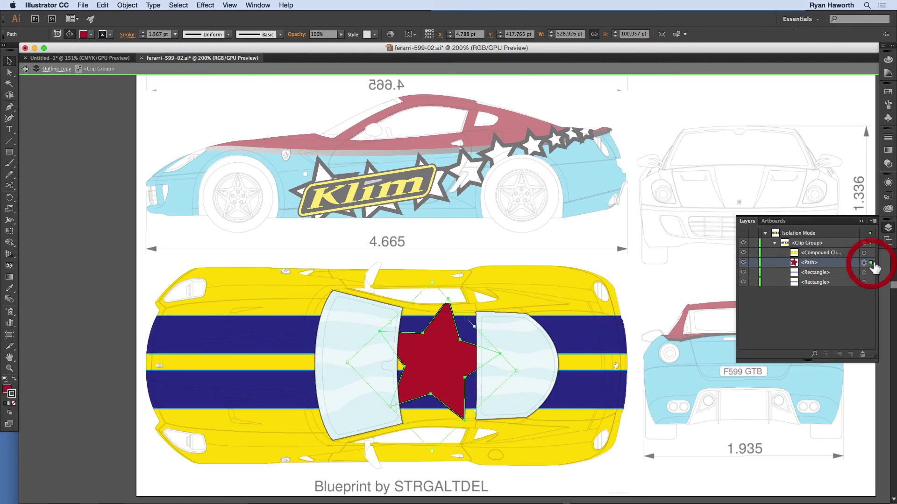
pyautogui.click(888, 92)
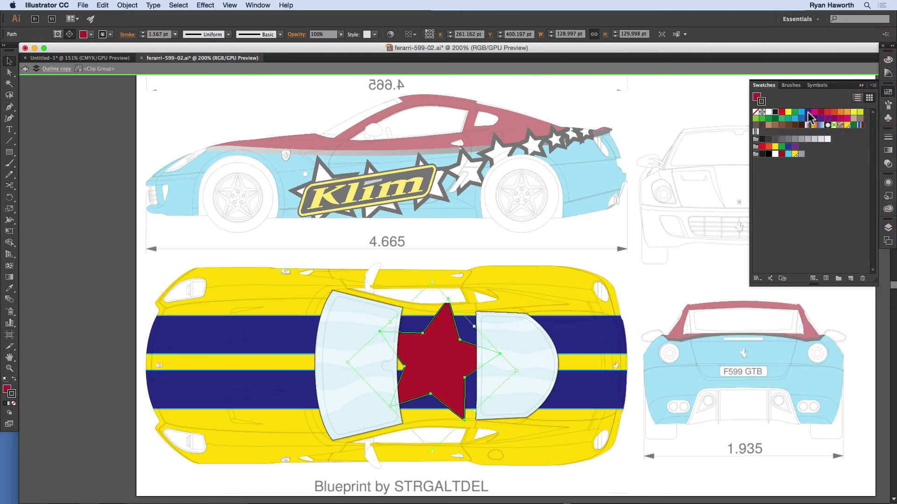
pyautogui.click(834, 112)
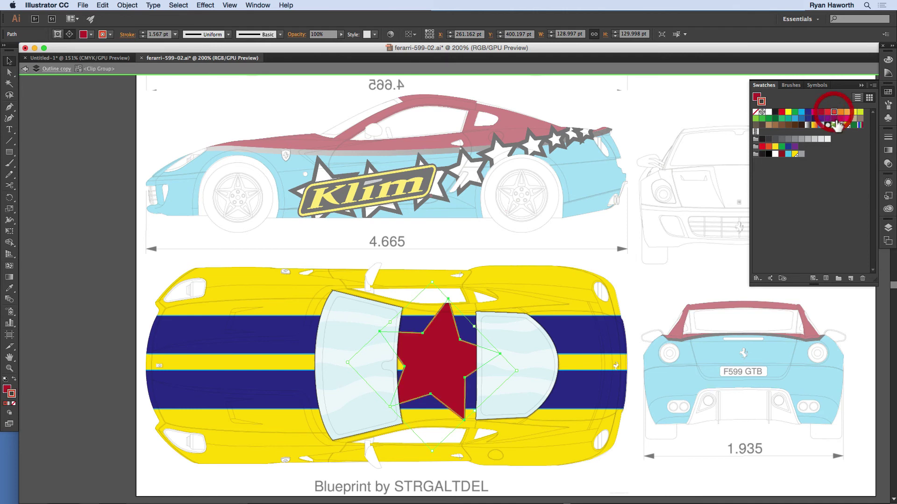
pyautogui.click(888, 227)
pyautogui.doubleClick(110, 277)
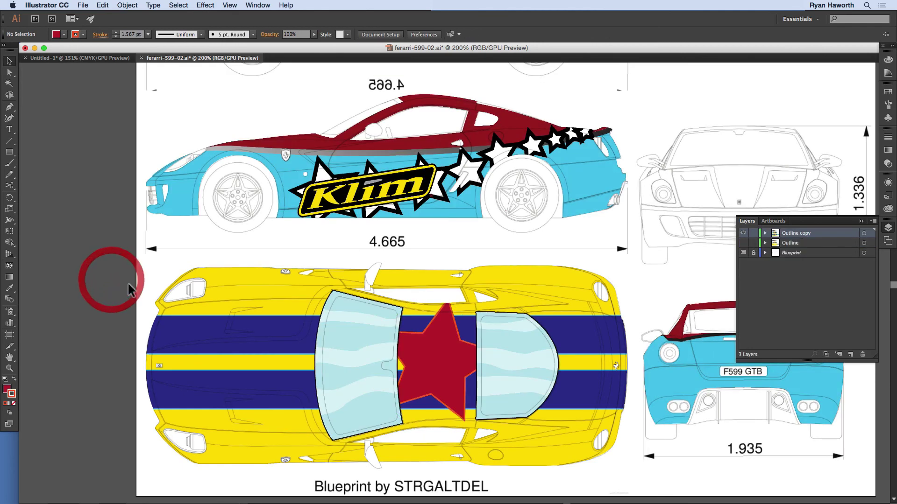
# Step: Start Recolor Artwork on the car's top view and exclude the black, white and pale blue window rows from recoloring
pyautogui.moveTo(111, 280); pyautogui.dragTo(615, 439)
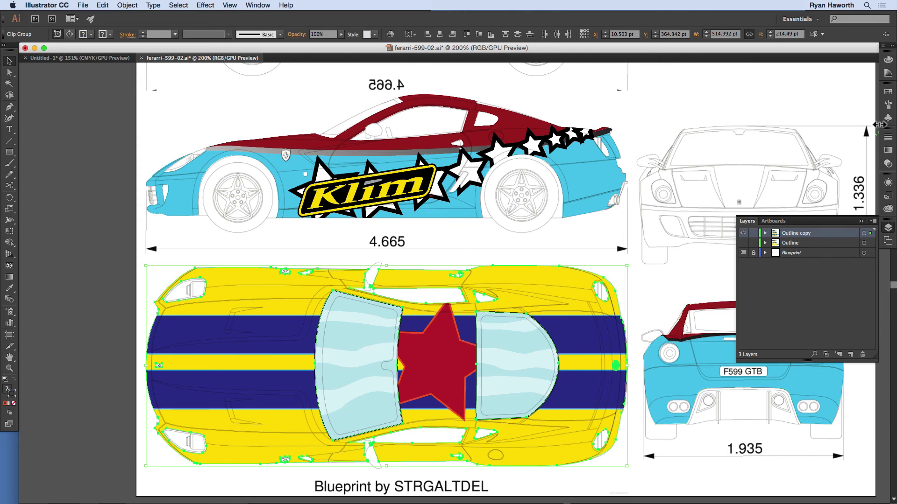
pyautogui.click(391, 34)
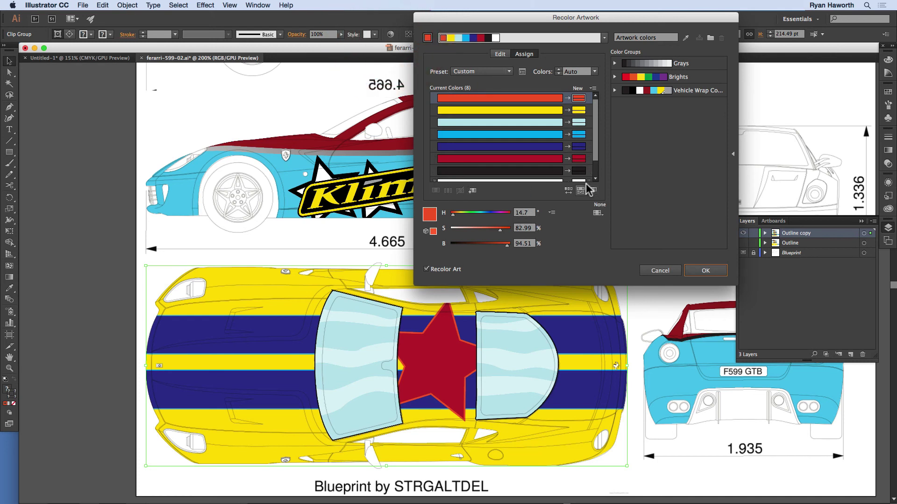
pyautogui.moveTo(597, 164)
pyautogui.mouseDown()
pyautogui.moveTo(595, 114)
pyautogui.moveTo(595, 173)
pyautogui.mouseUp()
pyautogui.click(566, 151)
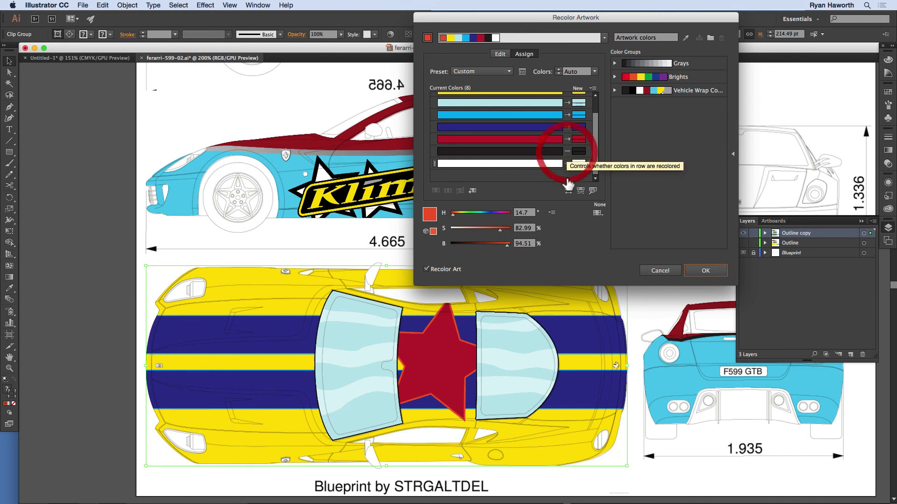
pyautogui.click(568, 163)
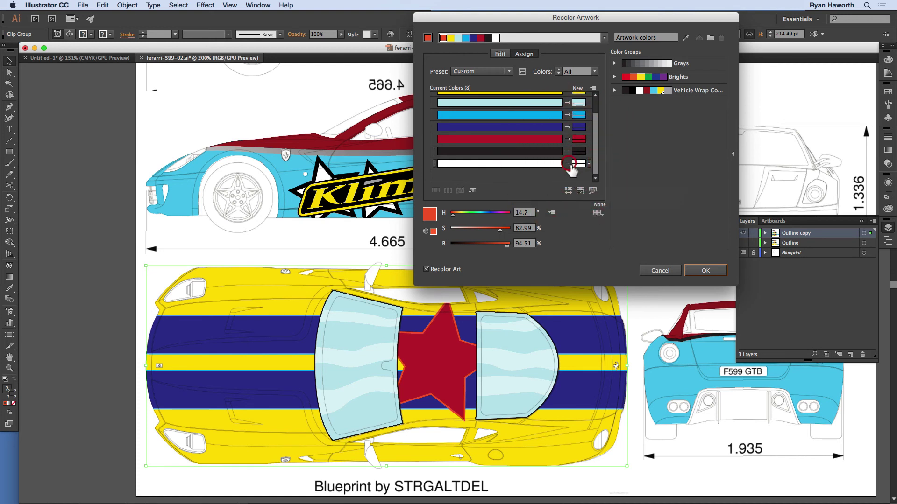
pyautogui.click(567, 152)
pyautogui.click(567, 152)
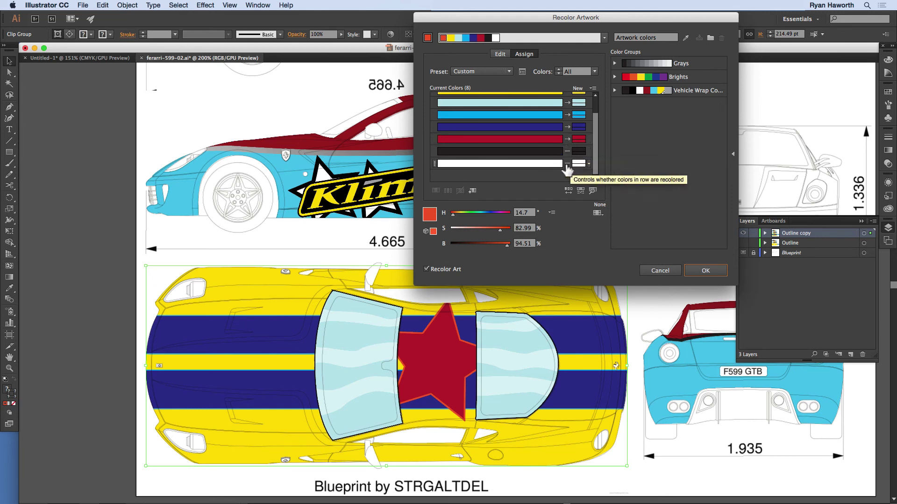
pyautogui.moveTo(595, 117); pyautogui.dragTo(594, 114)
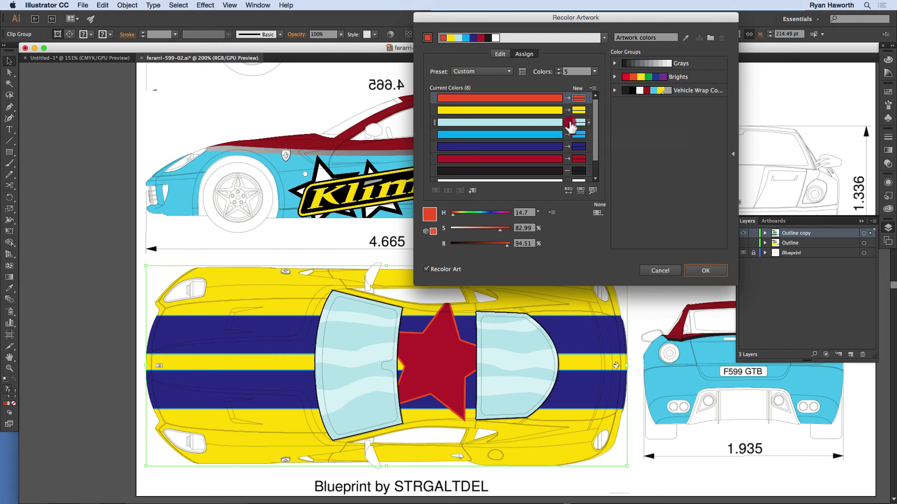
pyautogui.click(567, 122)
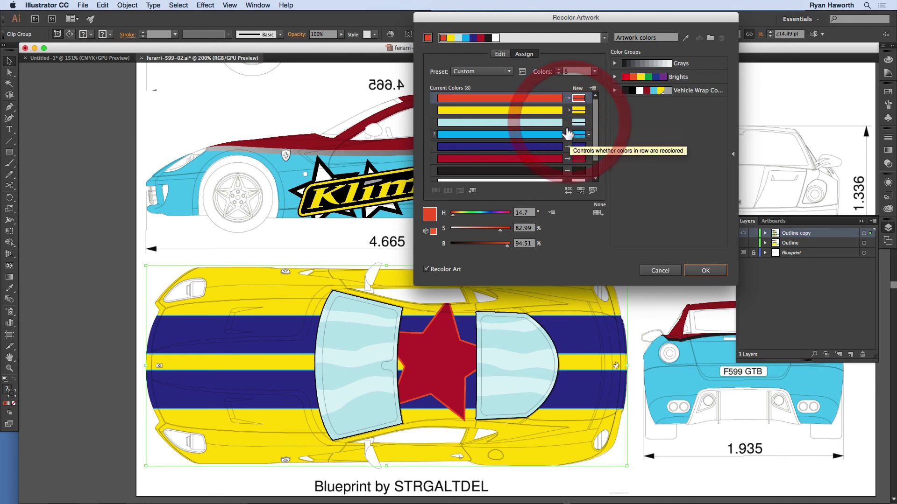
# Step: Make crimson the base color and exchange the crimson and orange-red current colors so the star keeps its crimson fill
pyautogui.click(543, 161)
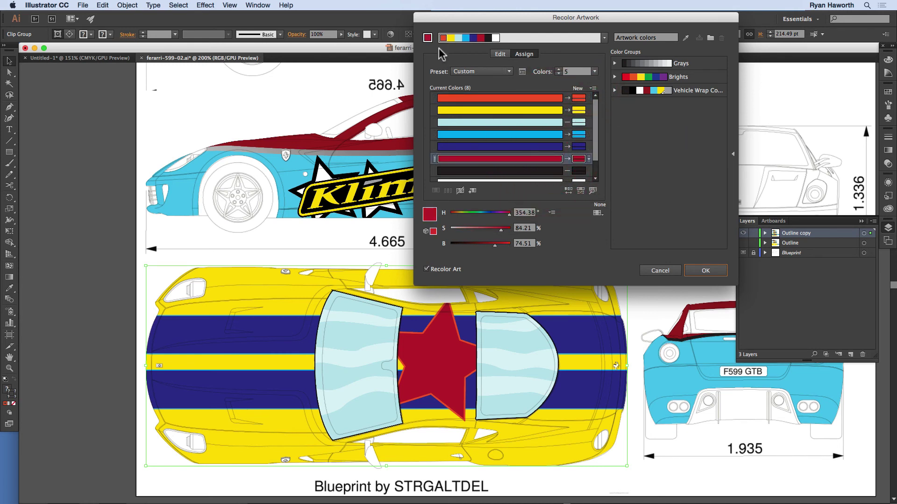
pyautogui.click(430, 39)
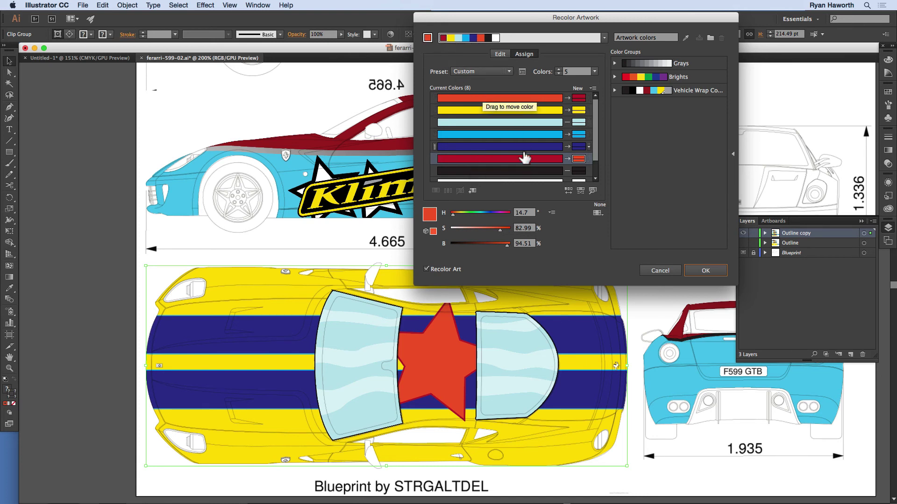
pyautogui.moveTo(518, 161); pyautogui.dragTo(493, 159)
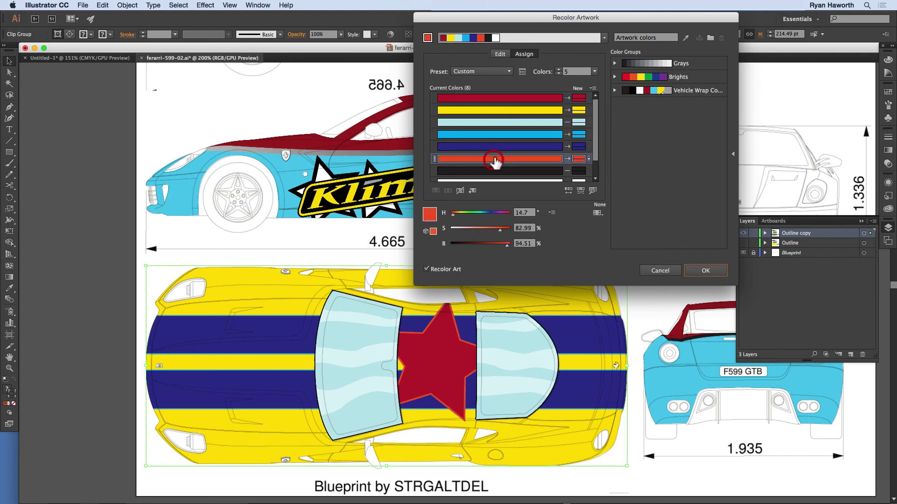
pyautogui.click(556, 100)
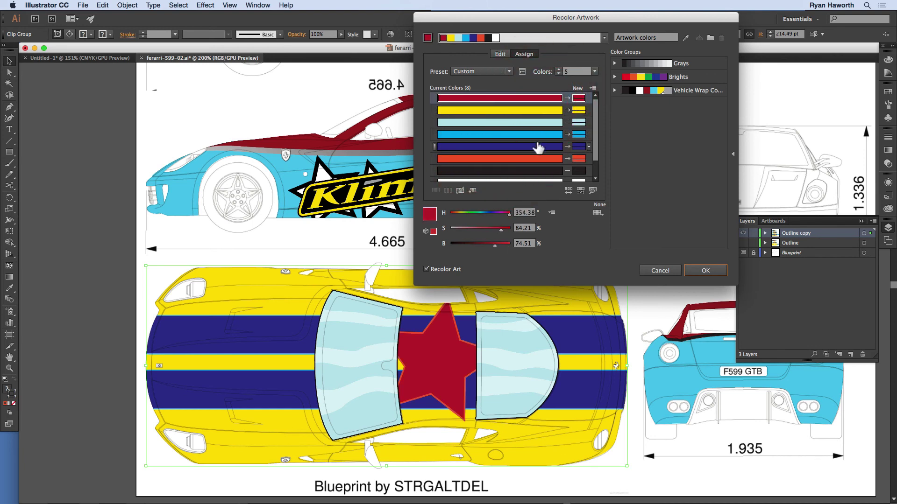
# Step: Apply the Pentagram harmony rule and exchange the yellow and crimson current colors so the car body takes crimson and the star orange
pyautogui.moveTo(595, 114); pyautogui.dragTo(596, 96)
pyautogui.click(604, 37)
pyautogui.moveTo(602, 99); pyautogui.dragTo(601, 186)
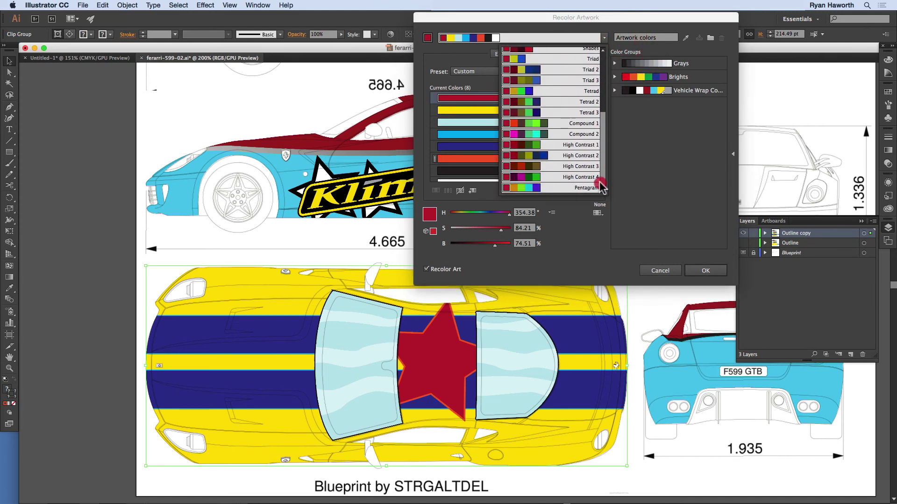
pyautogui.click(589, 187)
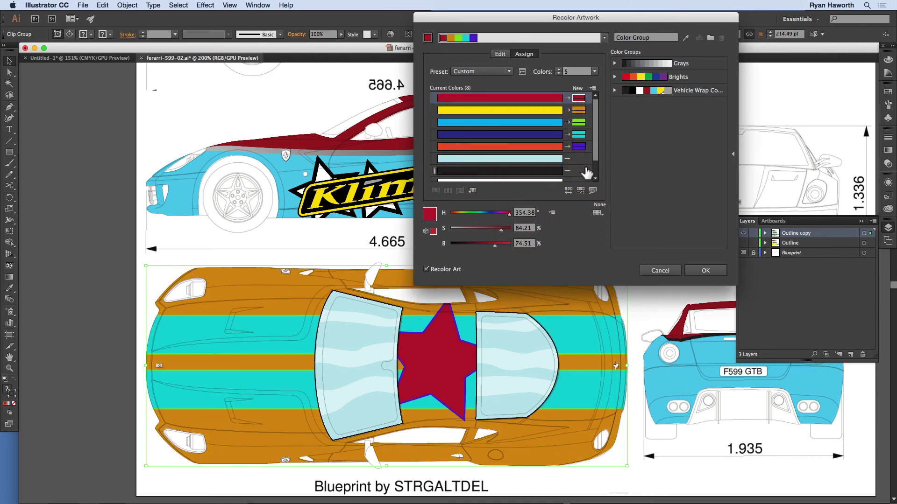
pyautogui.moveTo(594, 138)
pyautogui.mouseDown()
pyautogui.moveTo(594, 167)
pyautogui.moveTo(594, 120)
pyautogui.mouseUp()
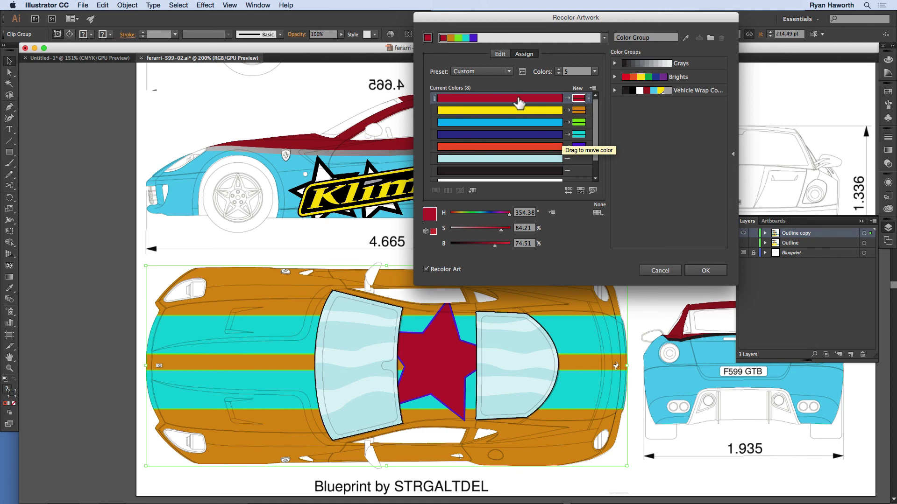
pyautogui.moveTo(519, 100); pyautogui.dragTo(494, 97)
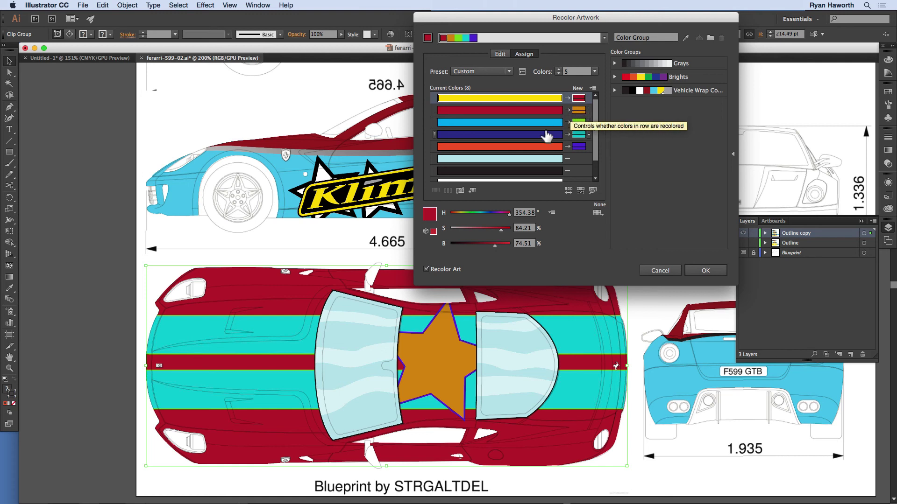
pyautogui.click(578, 122)
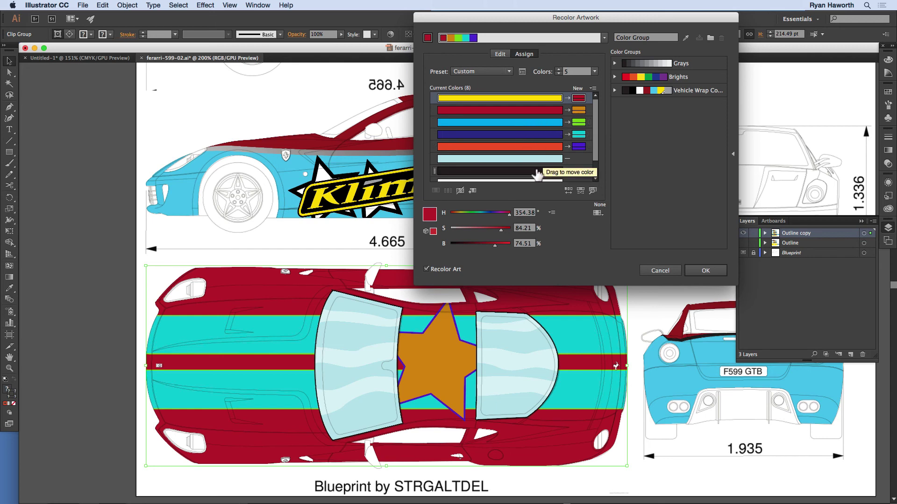
# Step: Locate the stripes' dark blue in the artwork and reassign dark blue to violet, orange-red to green and light blue to turquoise
pyautogui.click(592, 191)
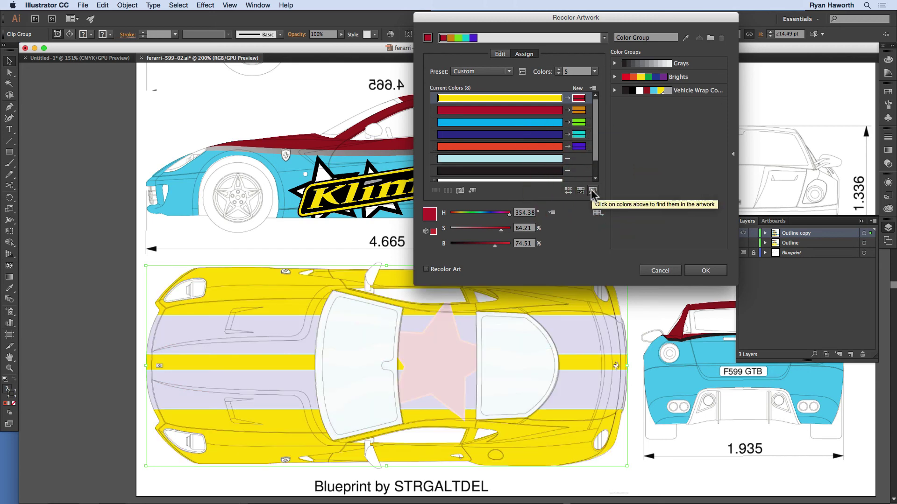
pyautogui.click(551, 134)
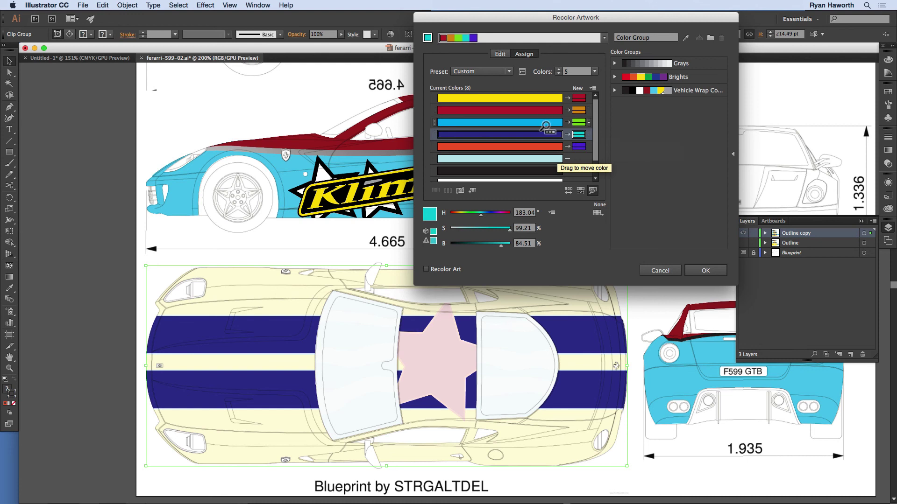
pyautogui.click(592, 188)
pyautogui.click(533, 122)
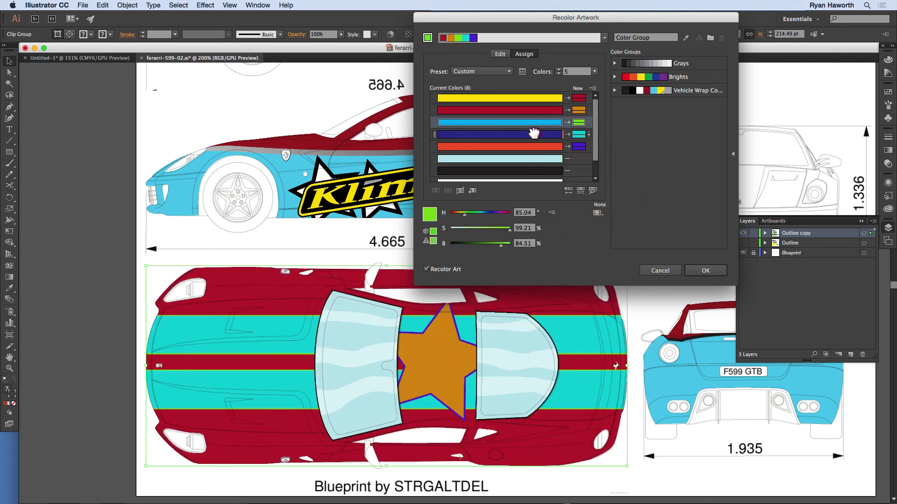
pyautogui.moveTo(533, 134); pyautogui.dragTo(482, 122)
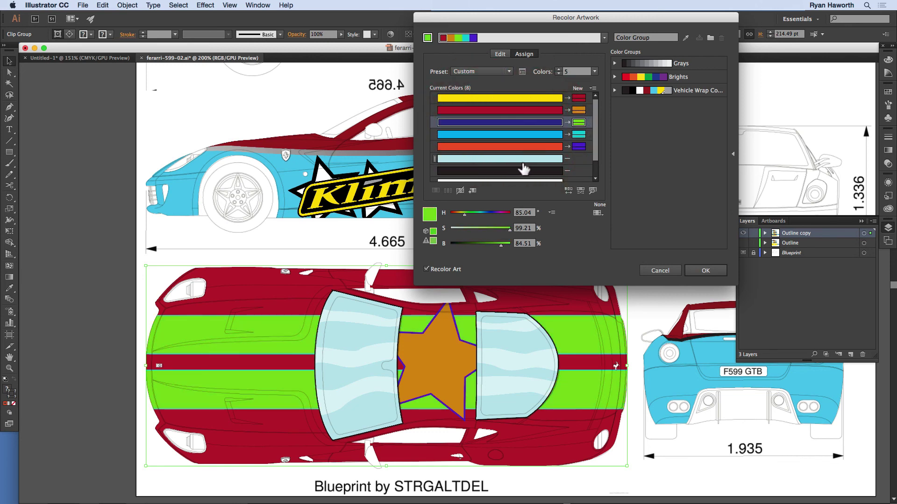
pyautogui.click(579, 136)
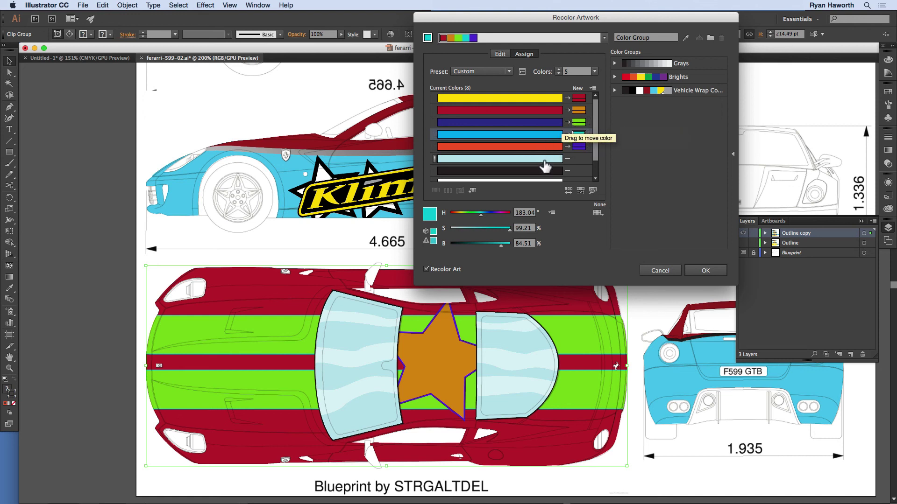
pyautogui.click(527, 127)
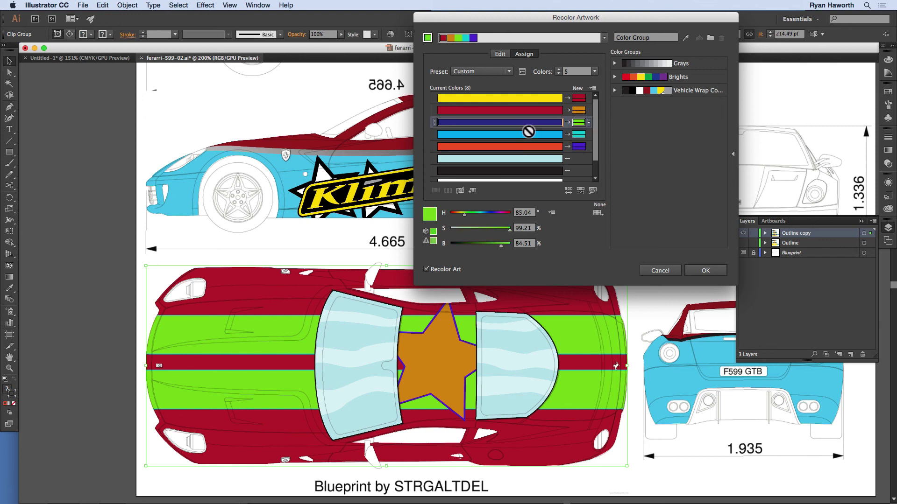
pyautogui.moveTo(521, 150)
pyautogui.mouseDown()
pyautogui.moveTo(524, 122)
pyautogui.moveTo(499, 136)
pyautogui.moveTo(505, 148)
pyautogui.mouseUp()
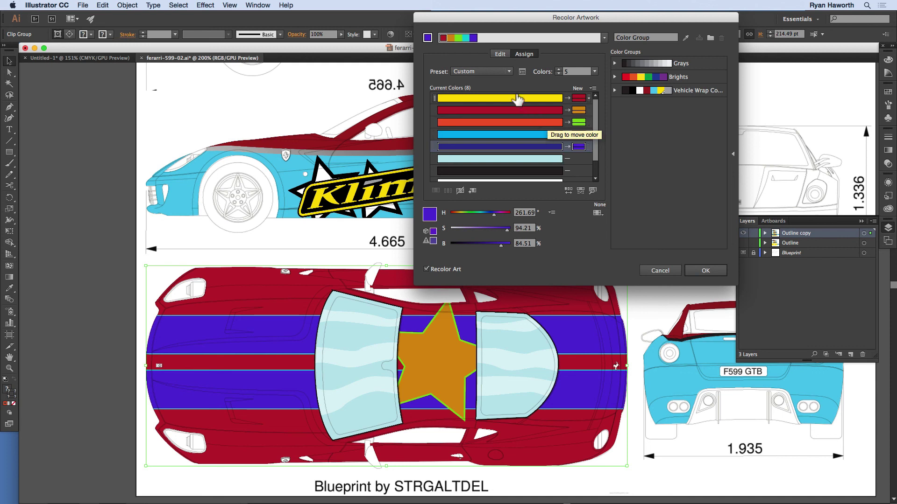
# Step: Unlink the harmony colors on the color wheel, and shift violet to medium blue, turquoise to red and lime to a purer green
pyautogui.click(499, 54)
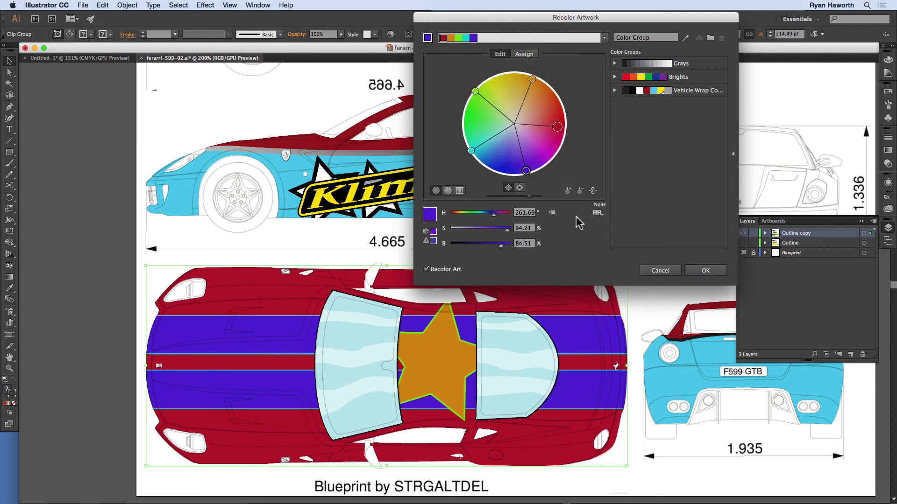
pyautogui.click(592, 191)
pyautogui.moveTo(526, 172); pyautogui.dragTo(564, 120)
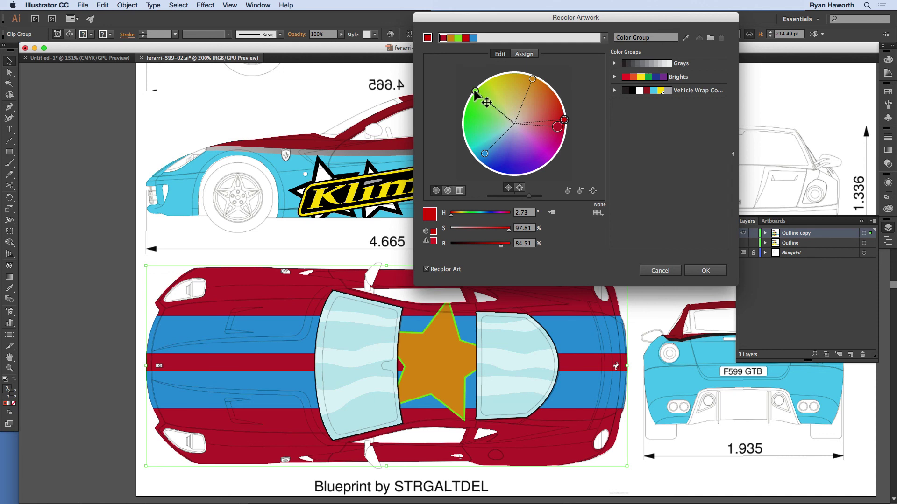
pyautogui.moveTo(475, 91); pyautogui.dragTo(465, 111)
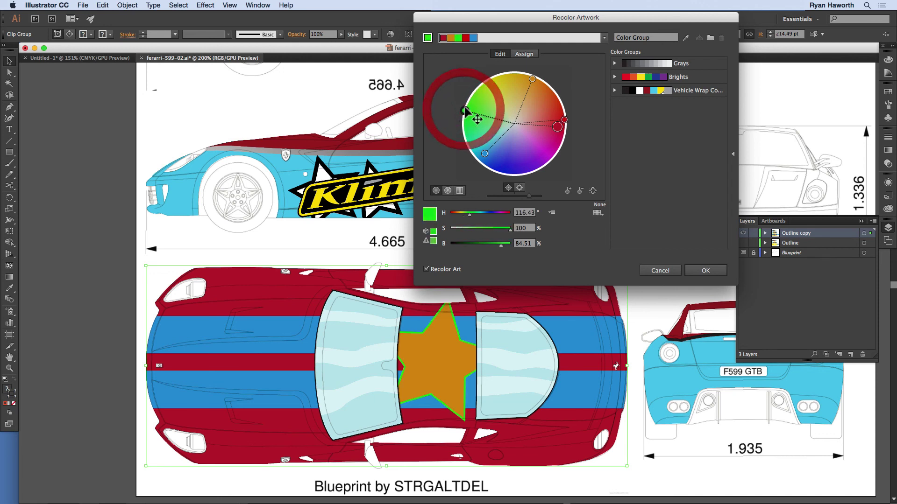
# Step: Change the star's orange to bright yellow with hue 58°, saturation 100% and brightness 100%, and return to the color assignments
pyautogui.moveTo(535, 78); pyautogui.dragTo(487, 81)
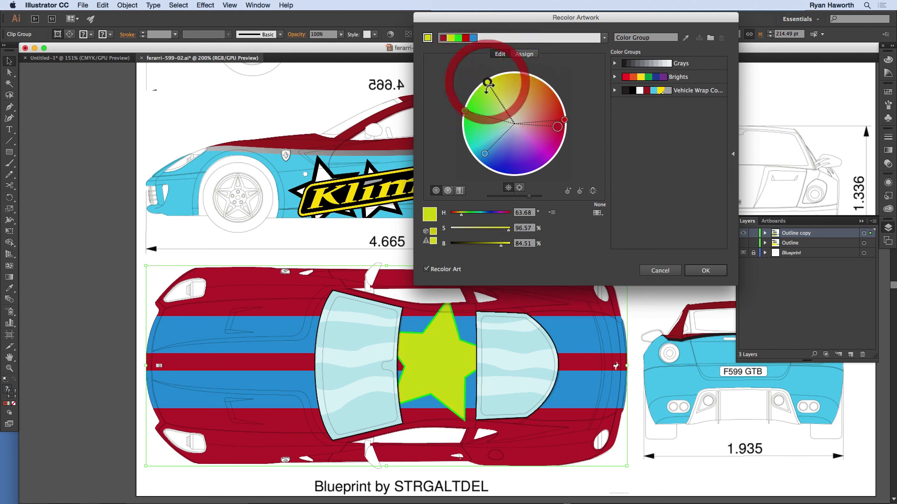
pyautogui.moveTo(508, 230); pyautogui.dragTo(516, 246)
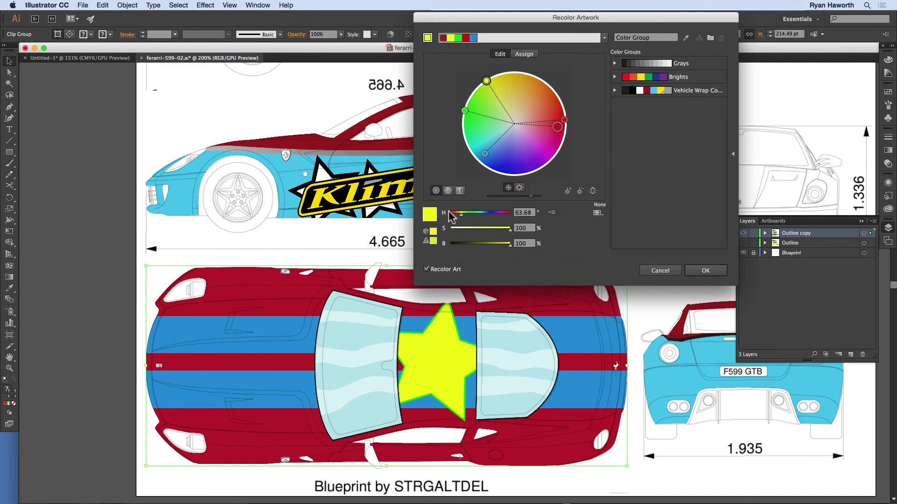
pyautogui.moveTo(461, 213)
pyautogui.mouseDown()
pyautogui.moveTo(506, 218)
pyautogui.moveTo(461, 218)
pyautogui.mouseUp()
pyautogui.click(529, 58)
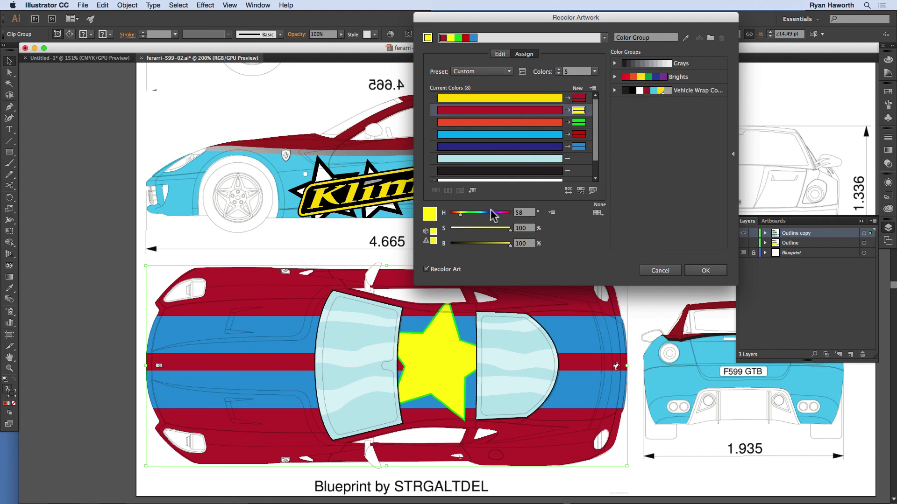
# Step: Save the new colors as a color group named Ferrari, apply the recoloring and deselect the artwork
pyautogui.click(656, 37)
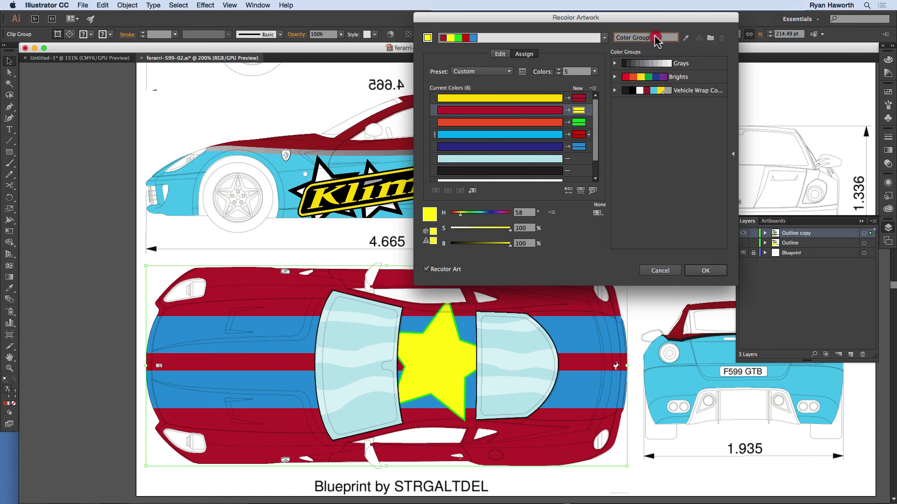
pyautogui.moveTo(657, 40); pyautogui.dragTo(590, 32)
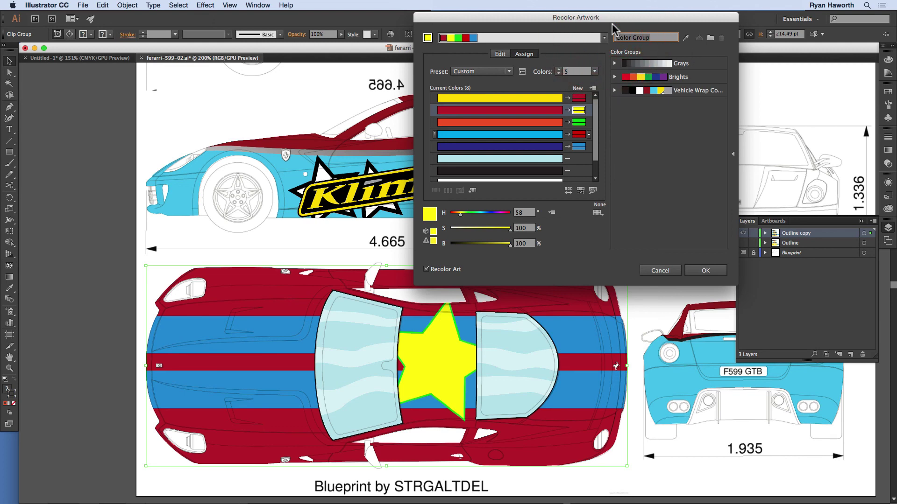
pyautogui.write('Ferrar')
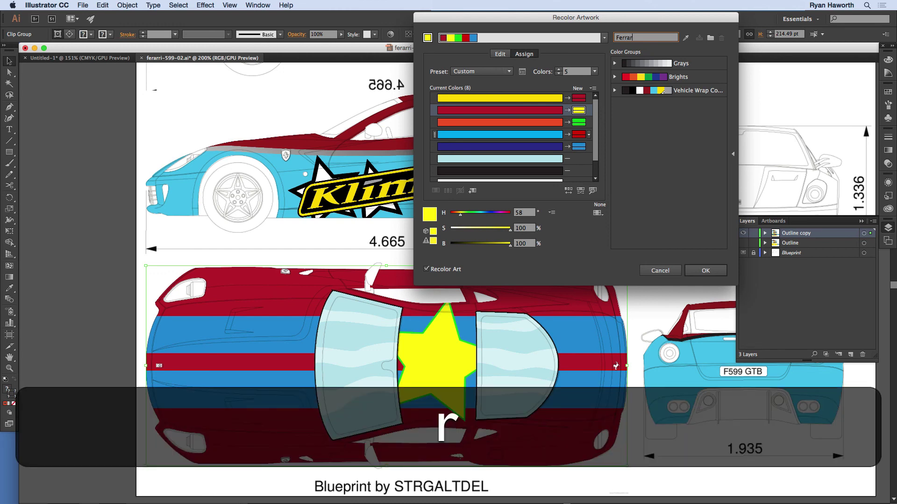
pyautogui.write('i')
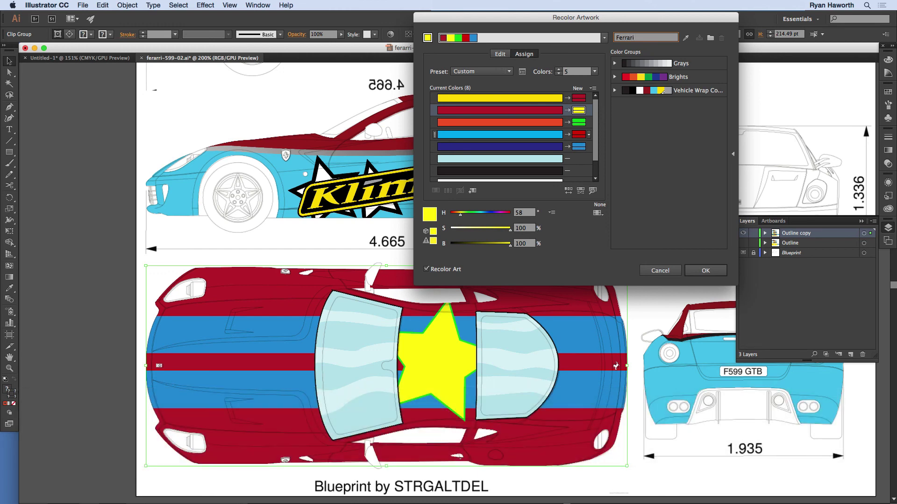
pyautogui.click(710, 37)
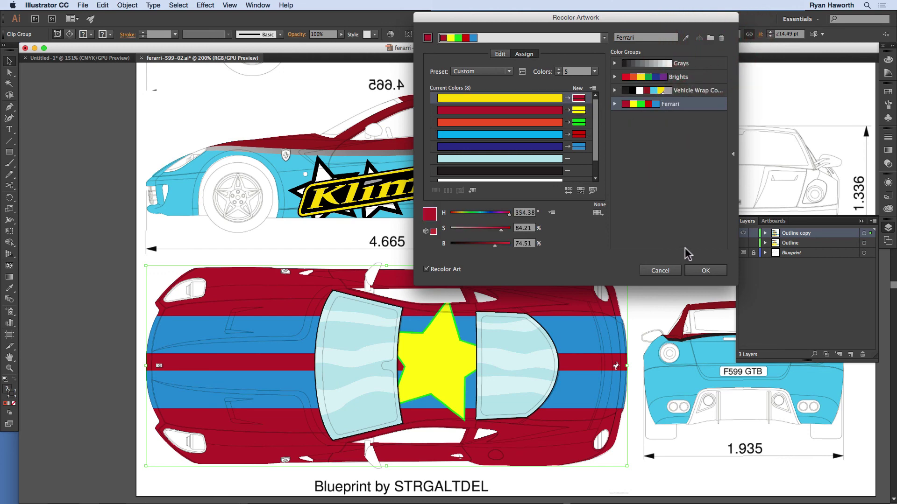
pyautogui.click(704, 272)
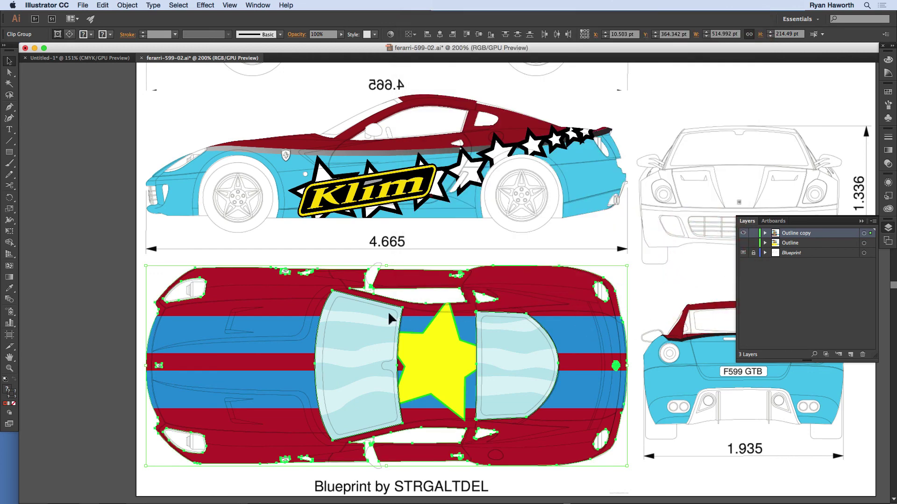
pyautogui.click(104, 309)
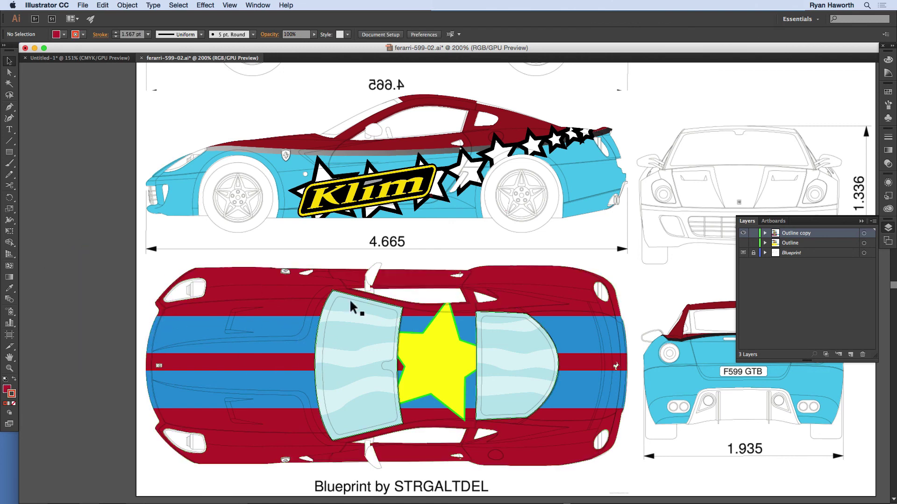